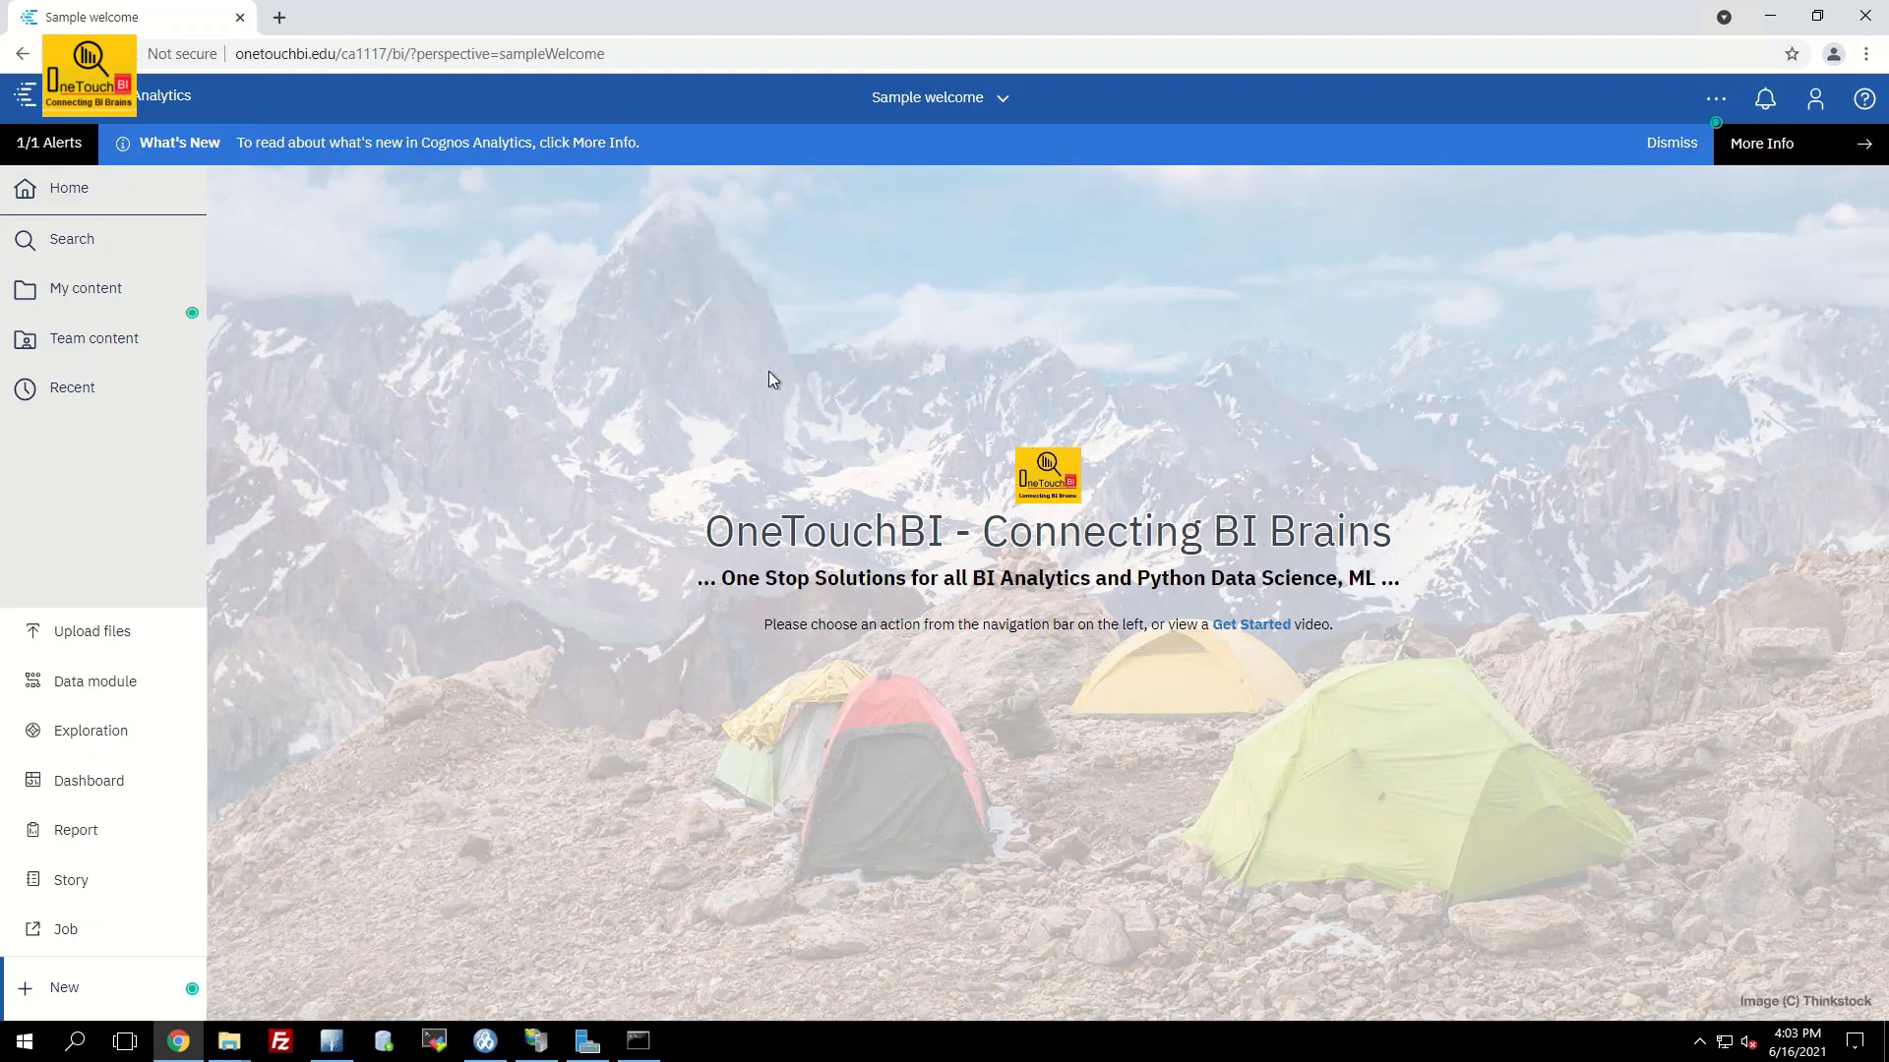
Check the Cognos Analytics product version from the personal account menu
left_click(1819, 111)
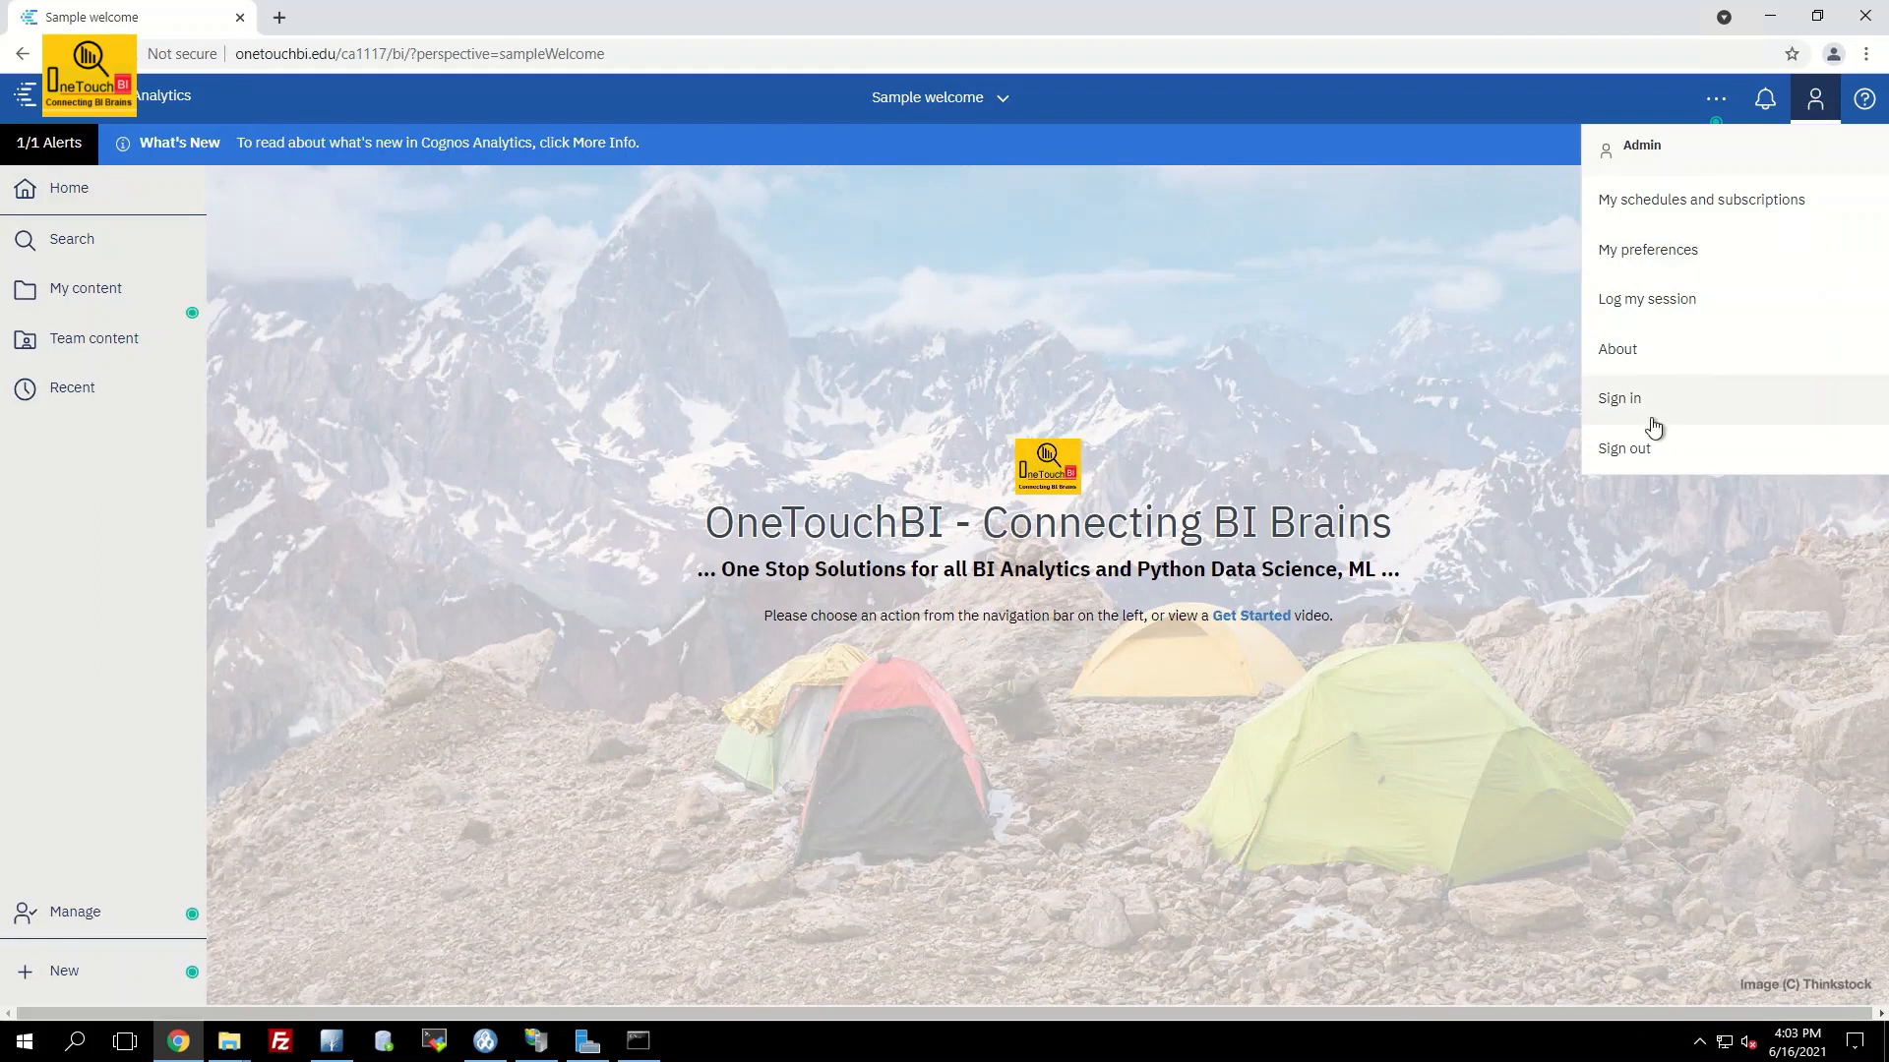
left_click(1648, 352)
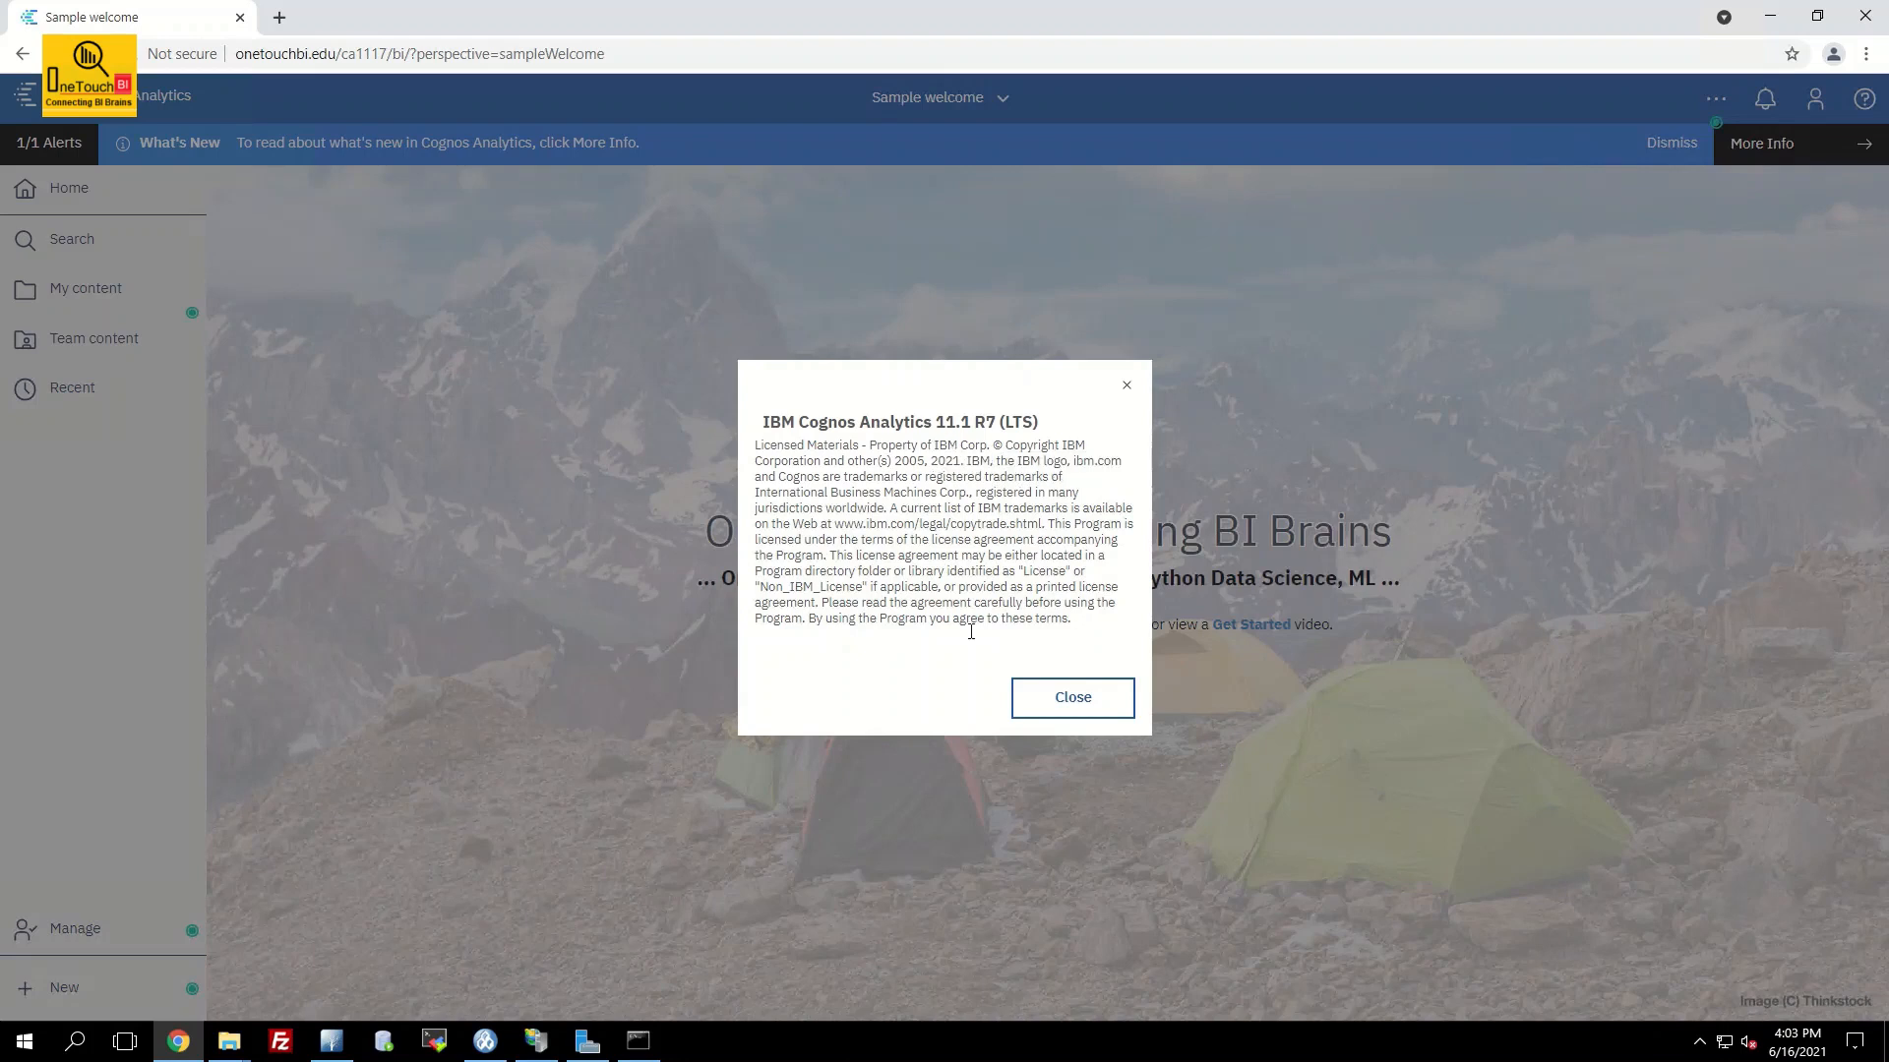
left_click(1073, 698)
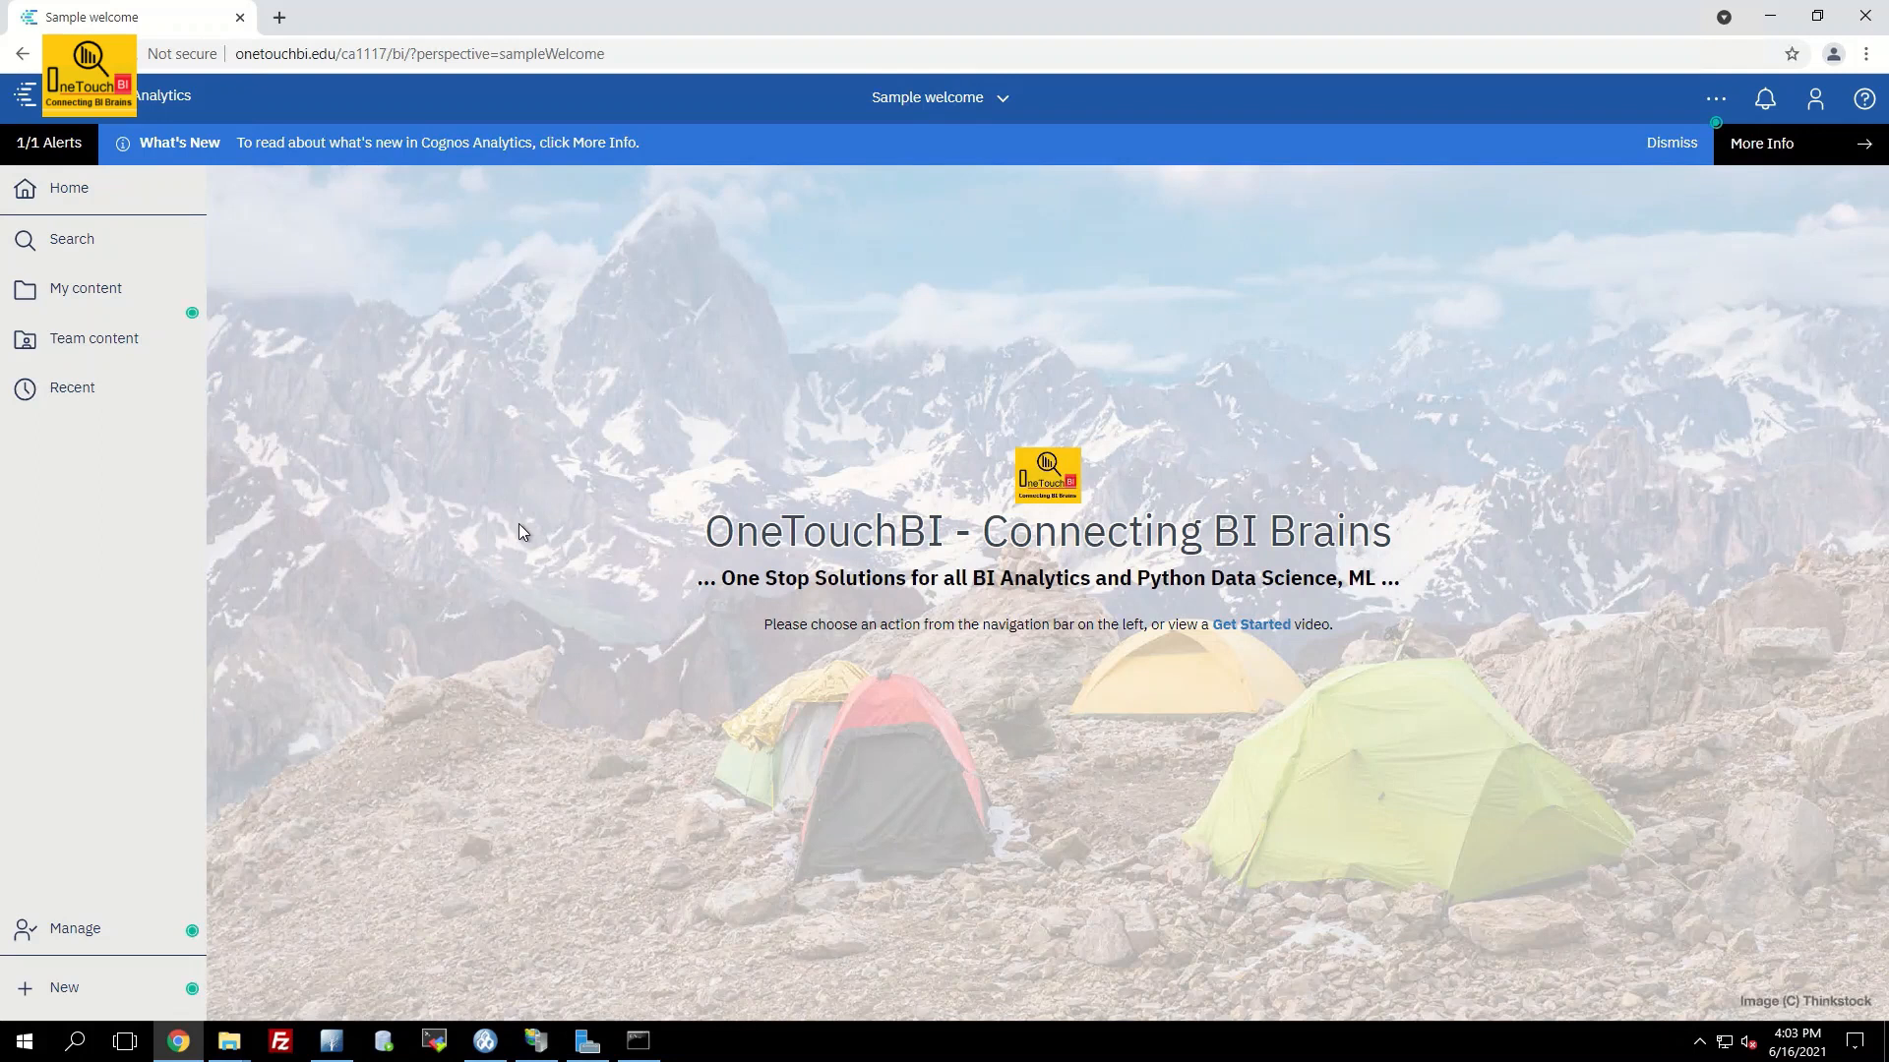
Go to Manage > Configuration > System and expand Advanced settings
left_click(64, 932)
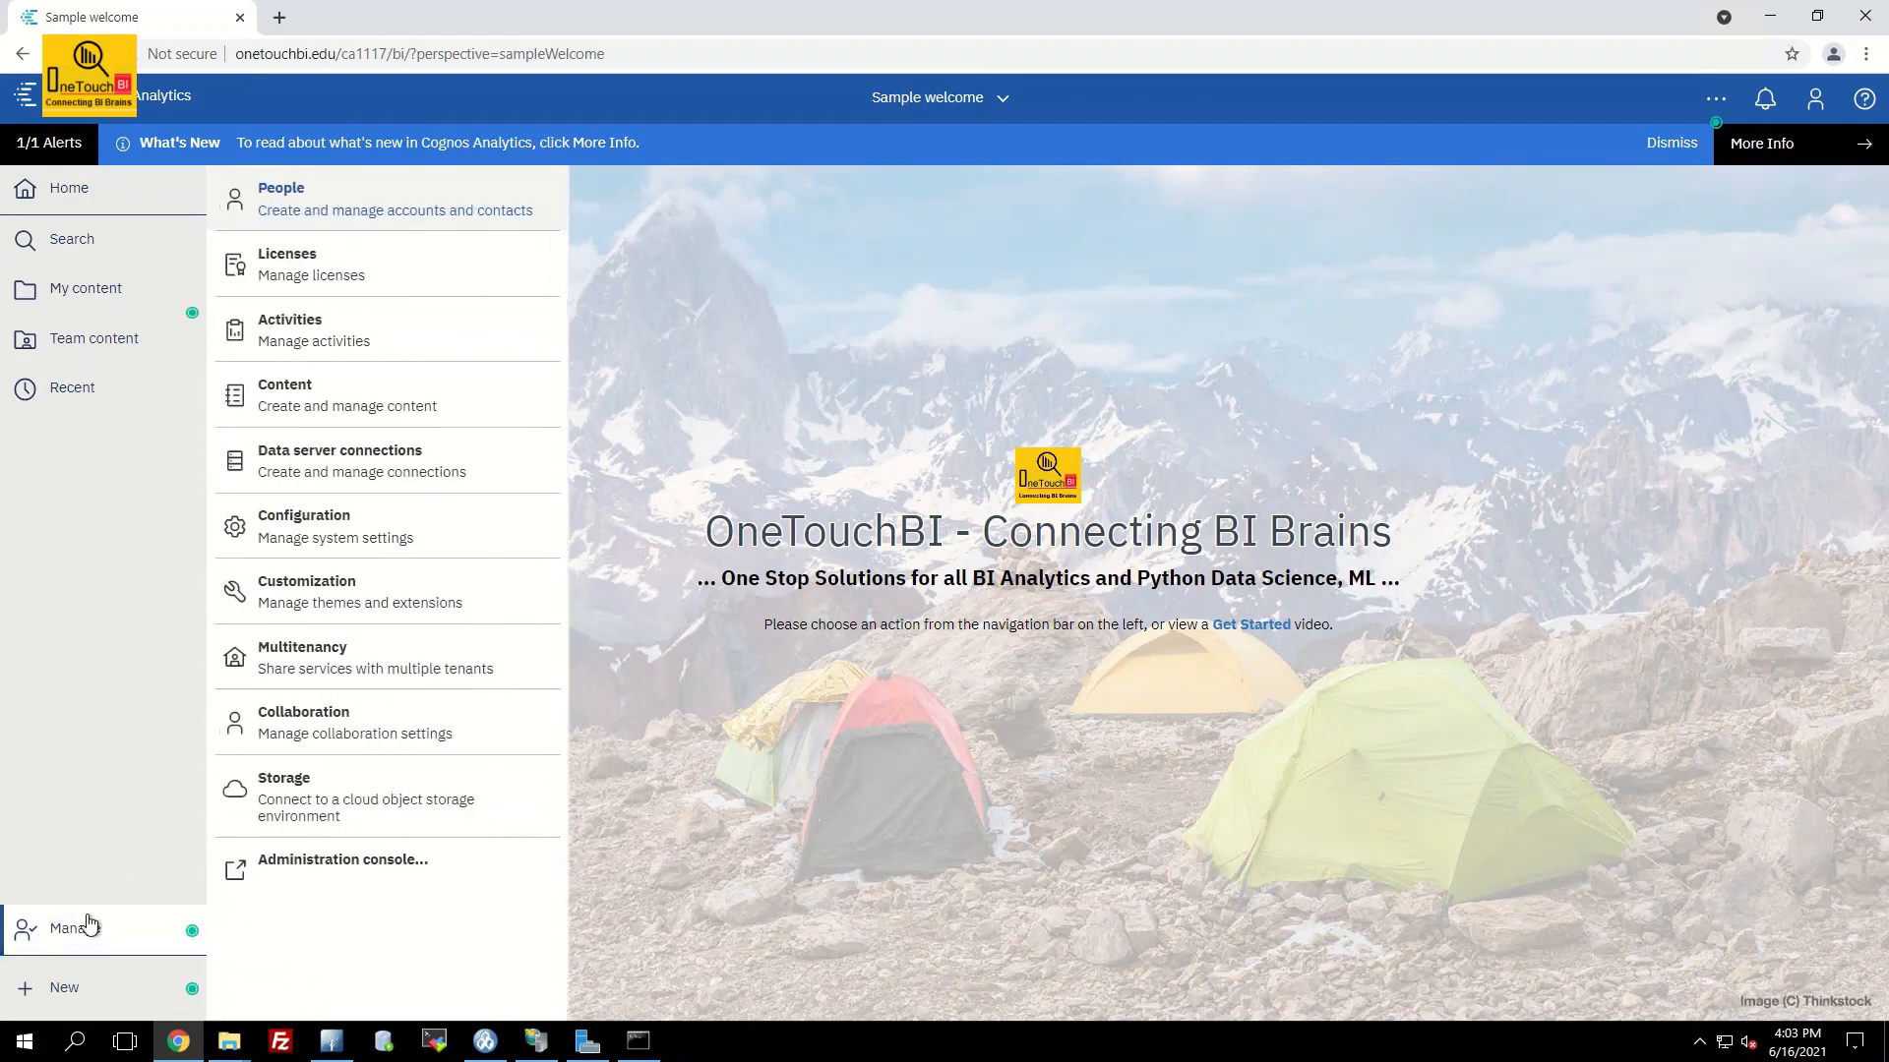
left_click(313, 531)
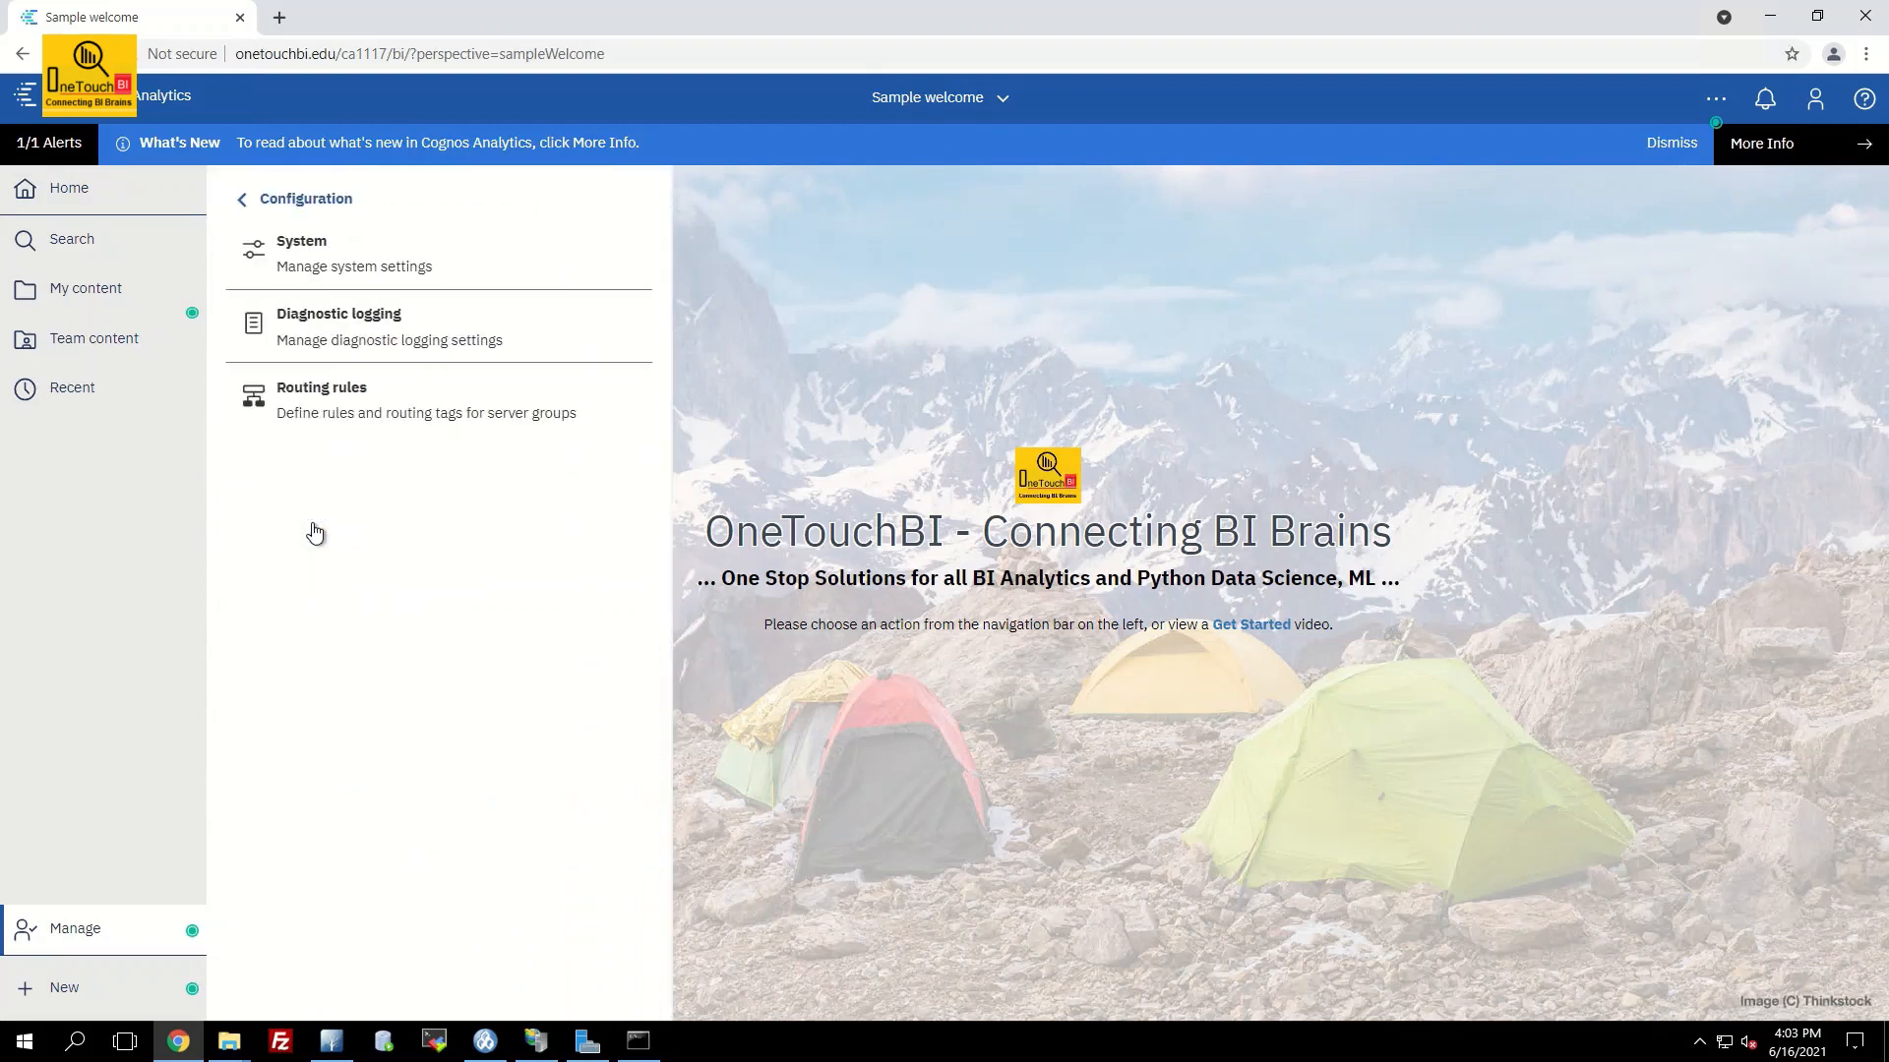
left_click(308, 250)
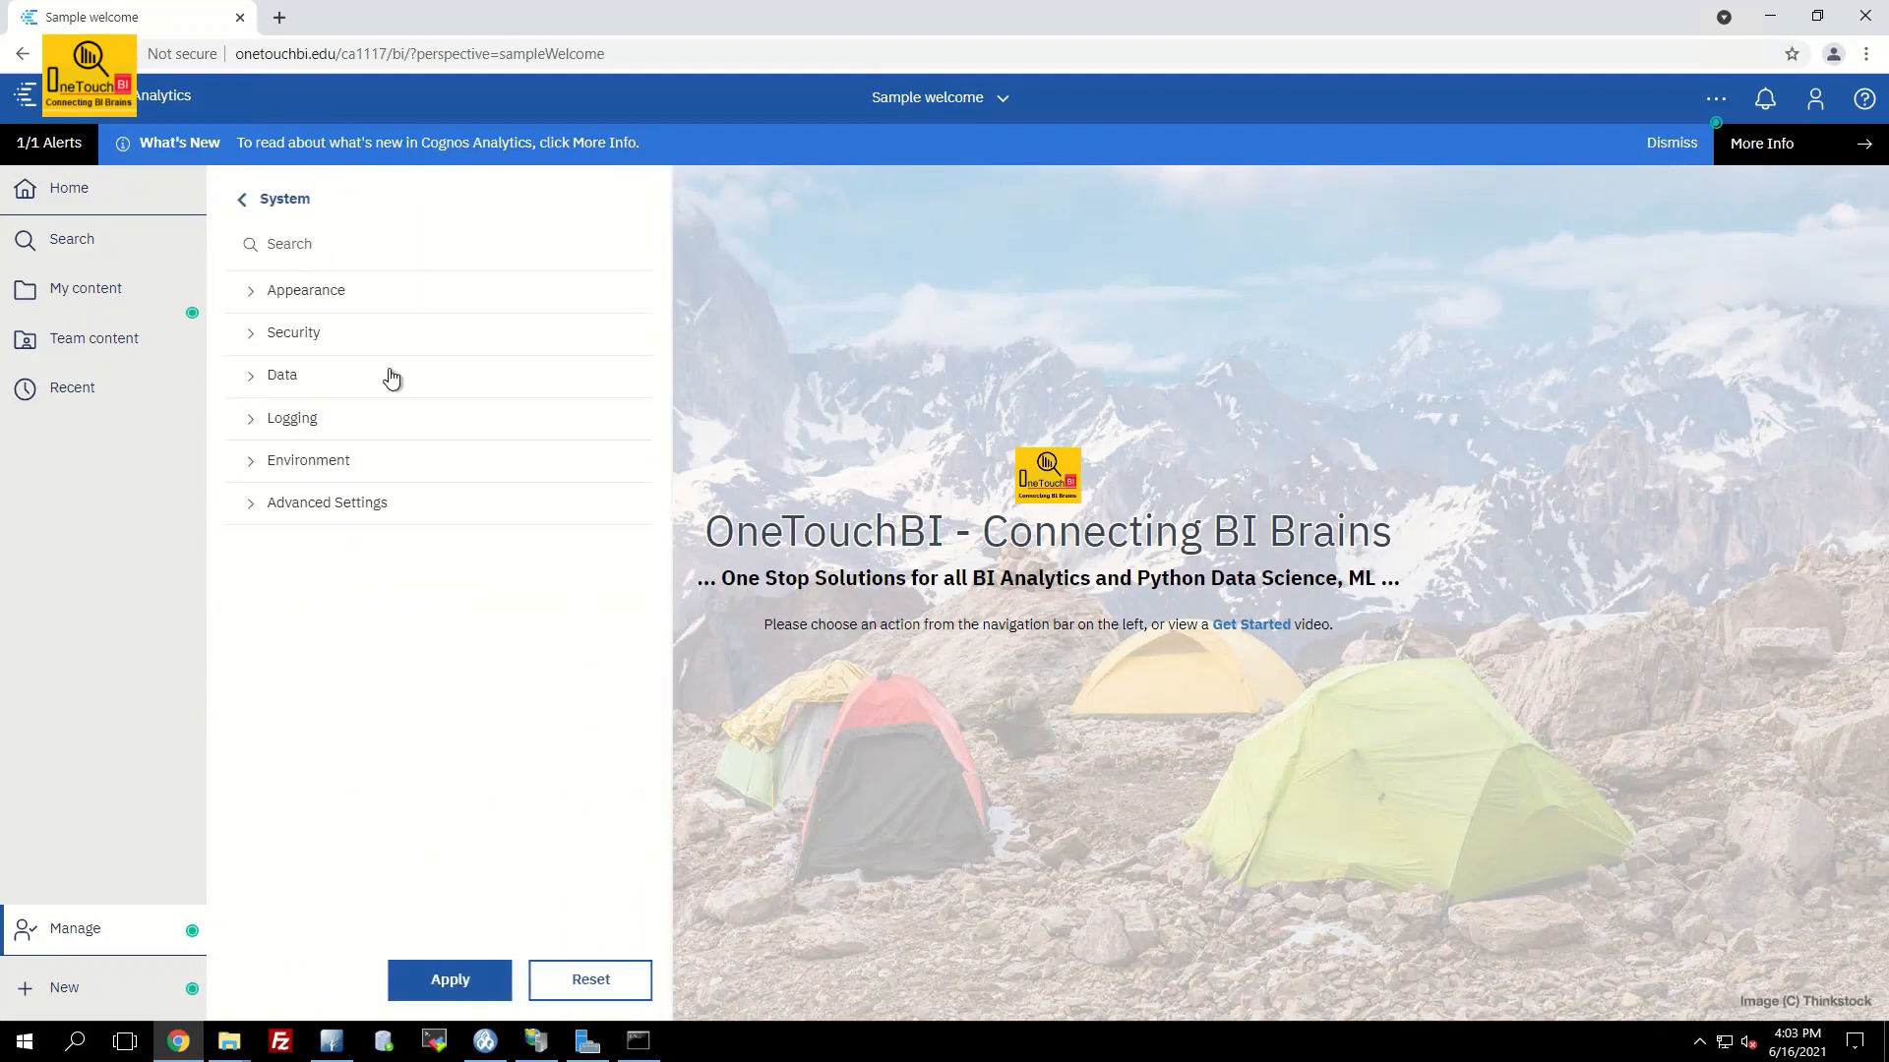
left_click(333, 507)
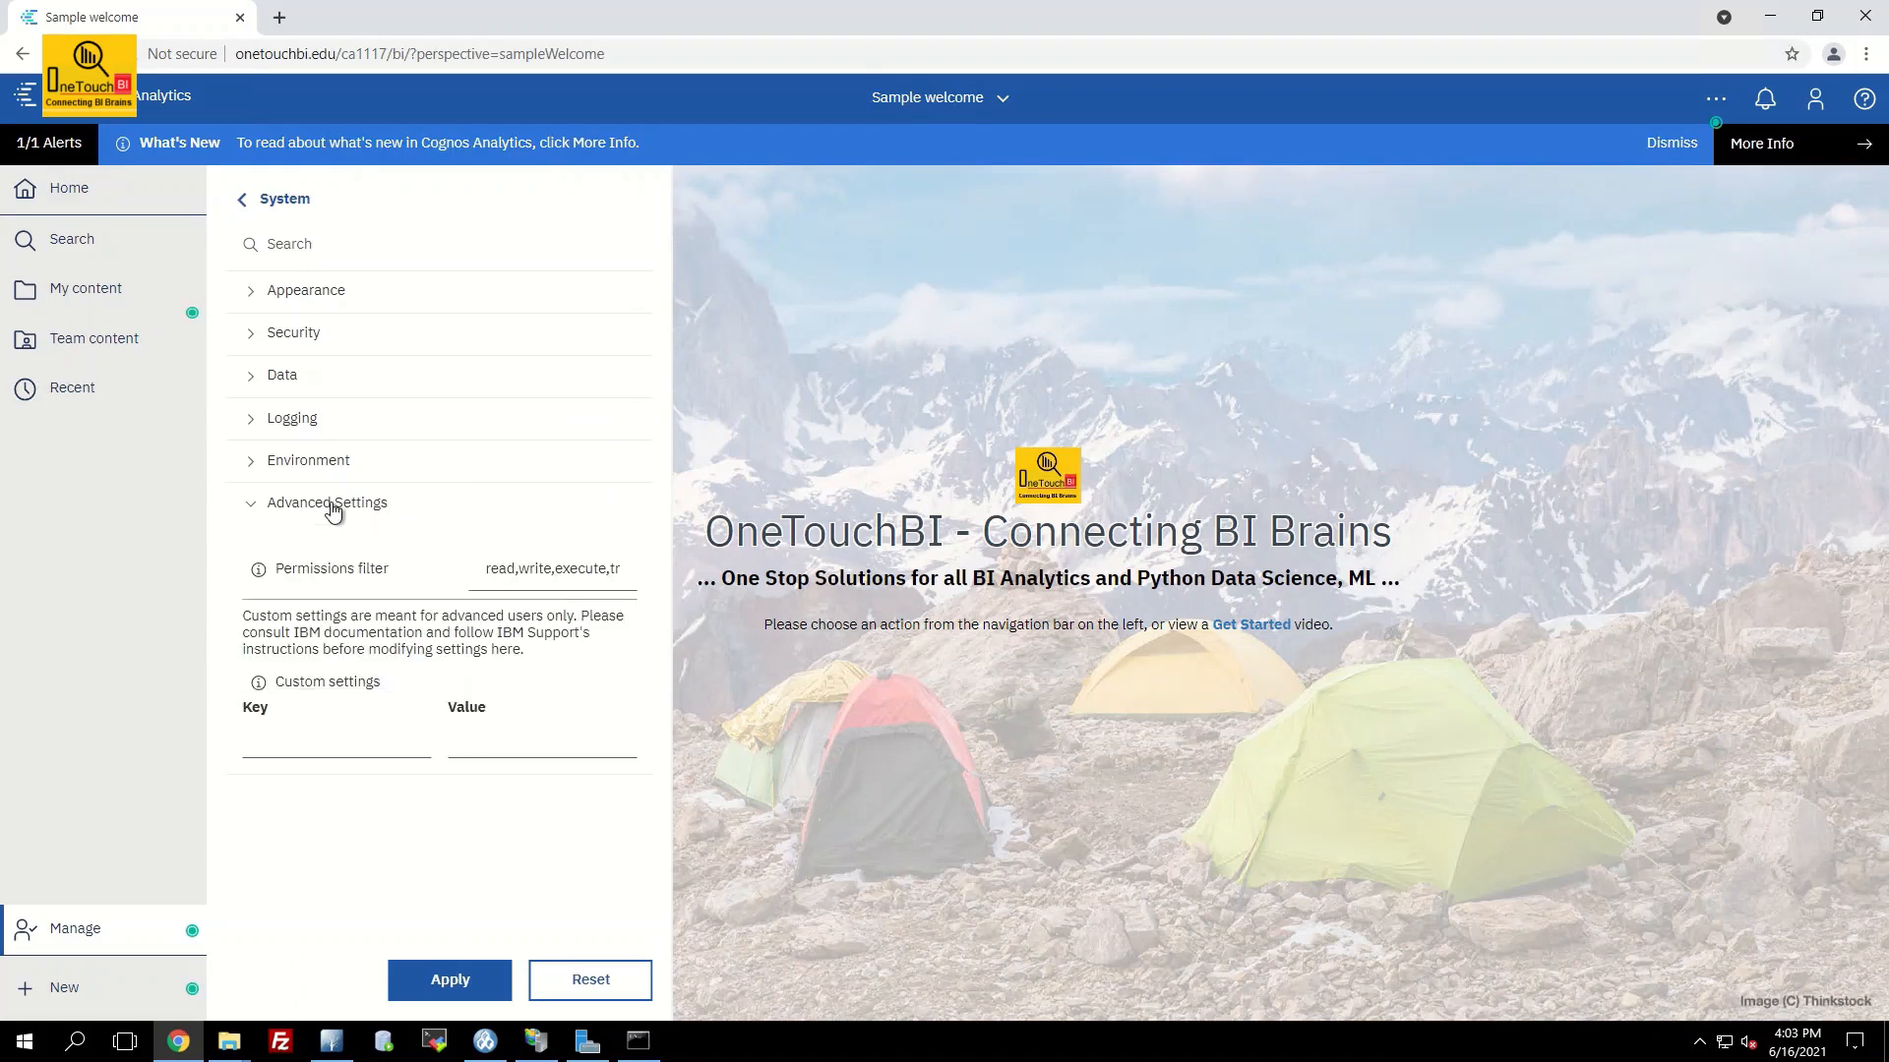
Enter the custom setting key Configuration.LegacyLaunchable, correcting a typo, and start its value
left_click(308, 740)
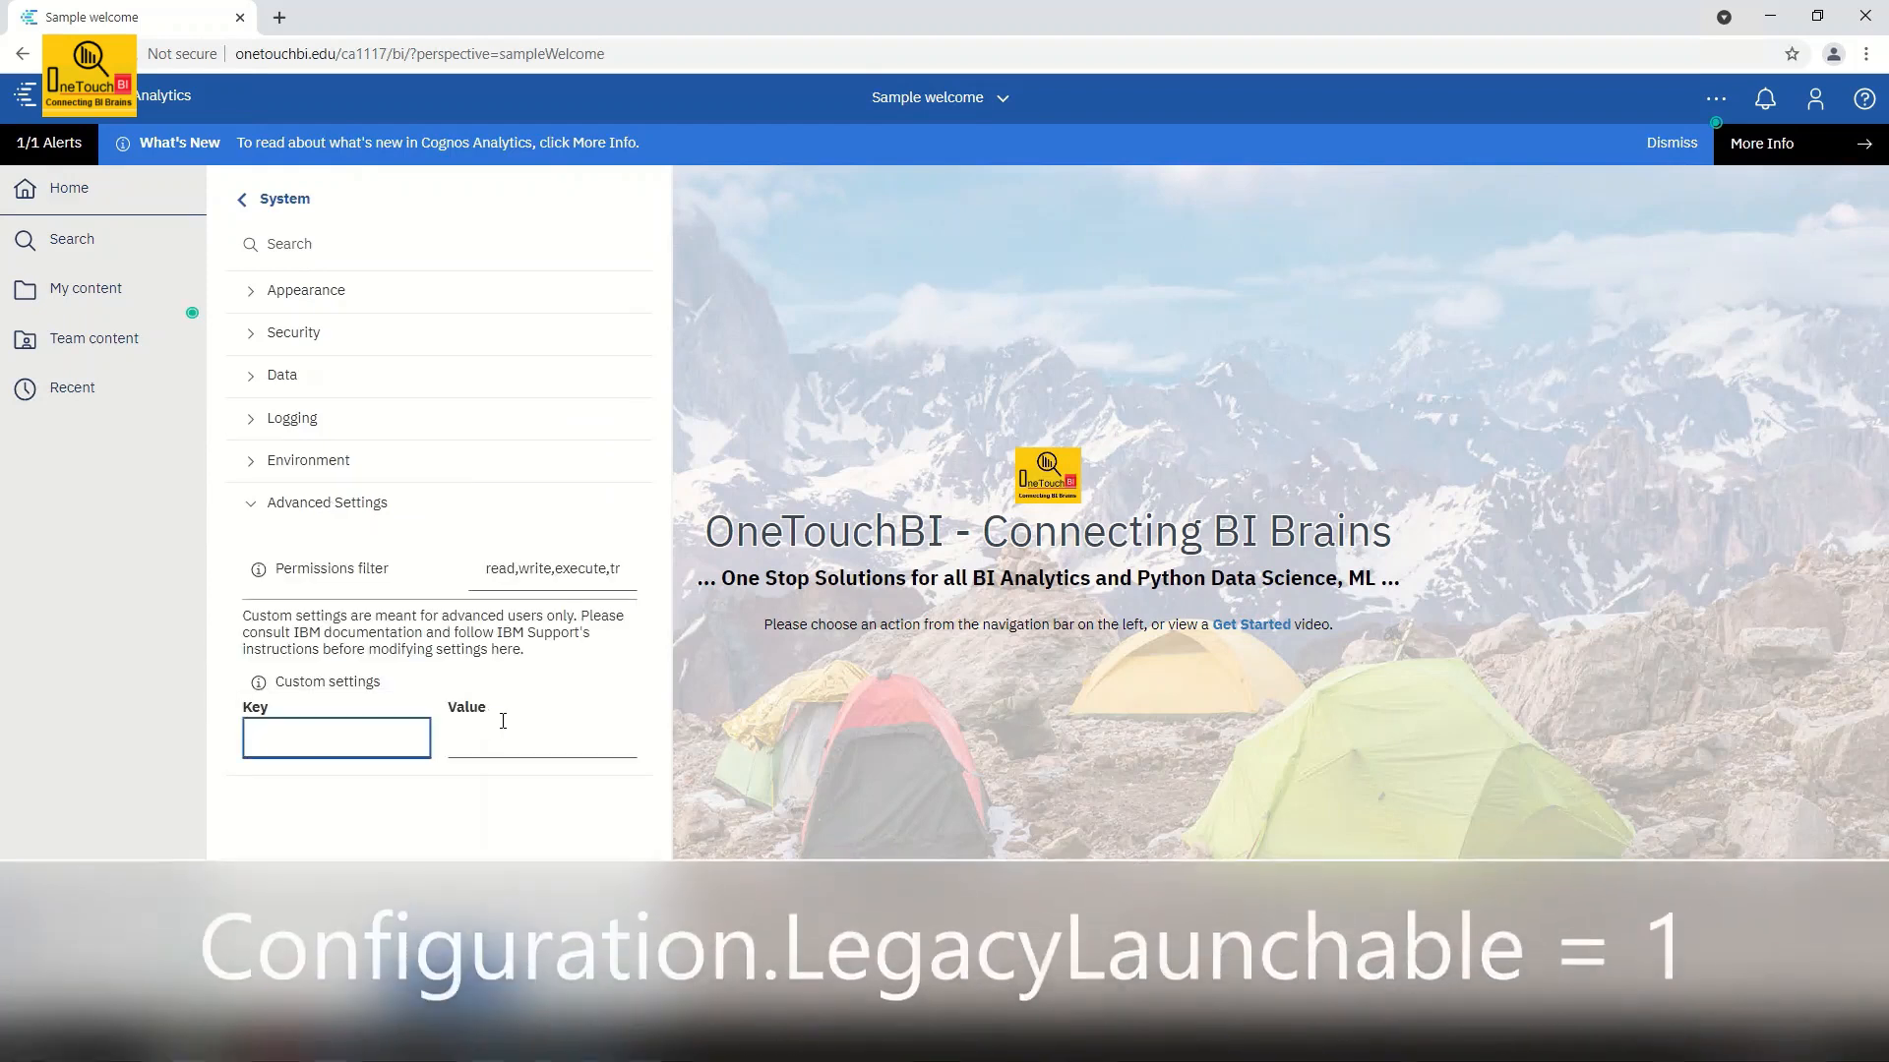
type("Confi")
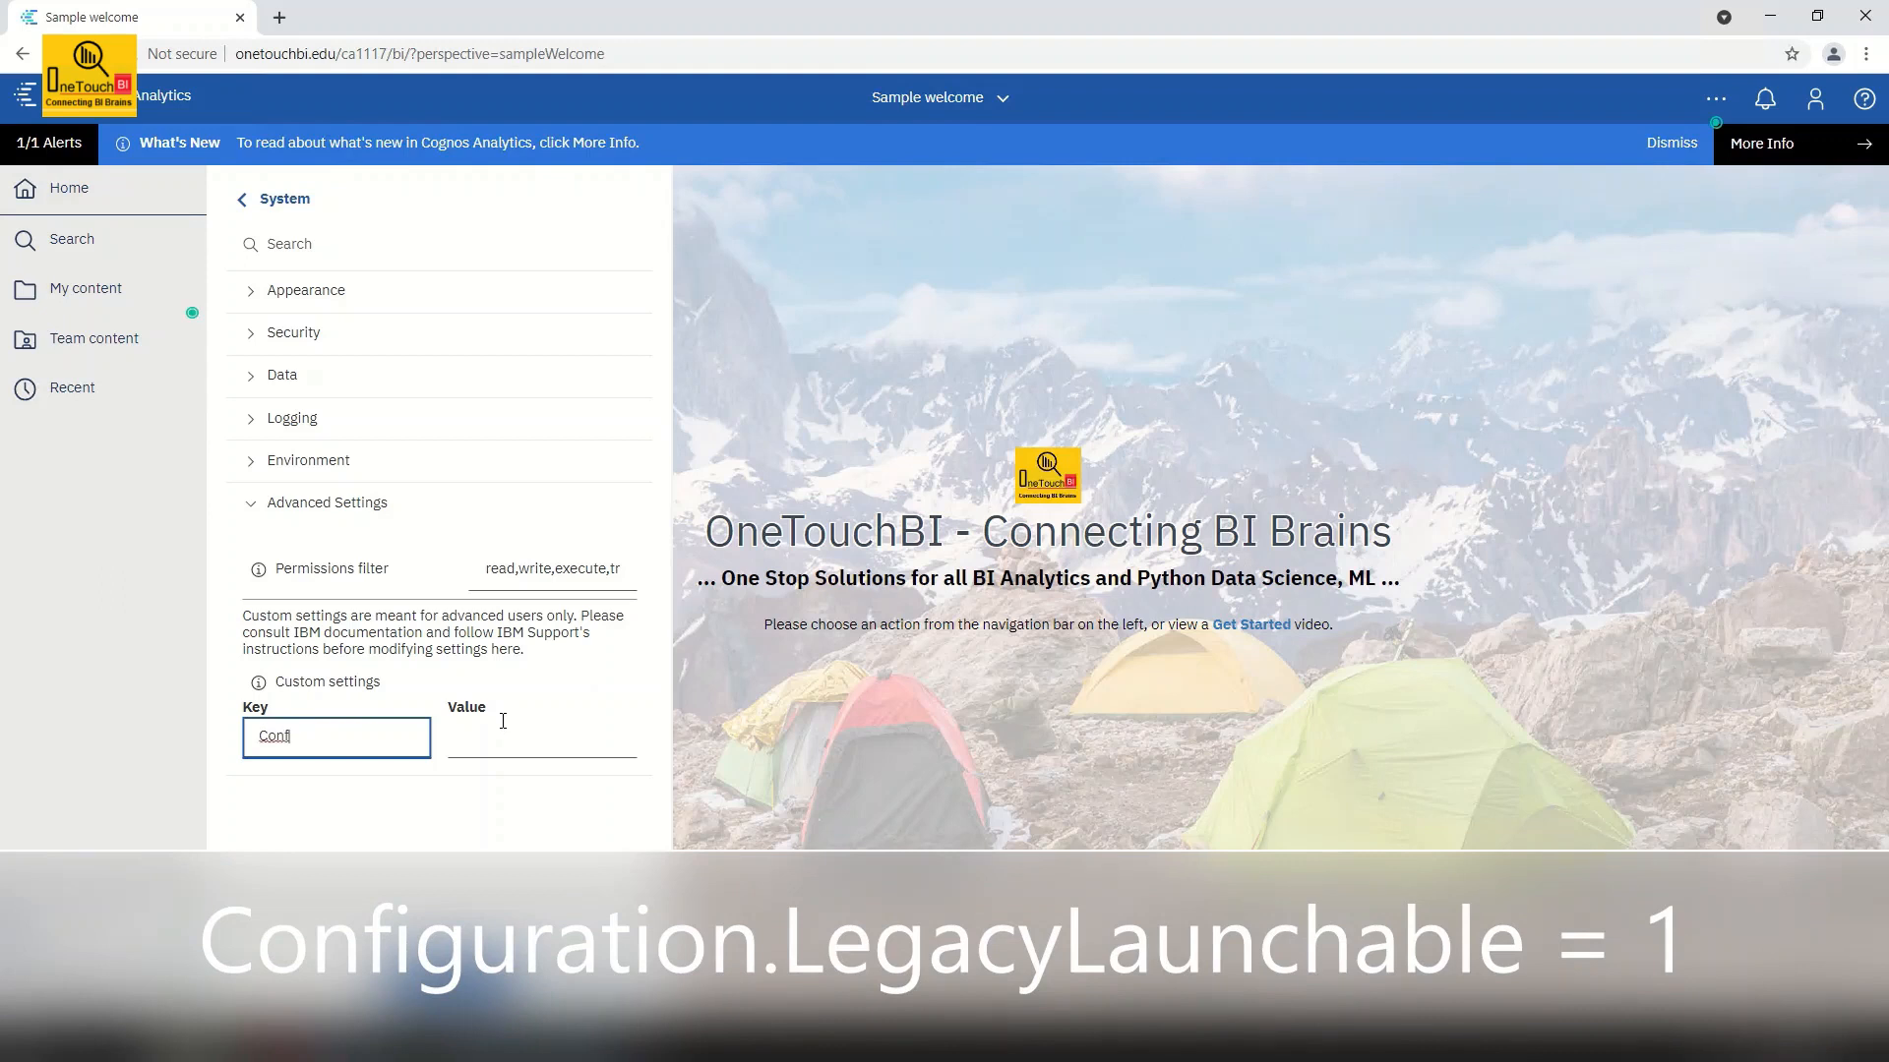
type("iguration.LegacyLaunchable")
key("Home")
key("Right")
key("Right")
key("Right")
key("Right")
key("Right")
key("Right")
key("Right")
key("Right")
key("Right")
key("Right")
left_click(502, 721)
type("0")
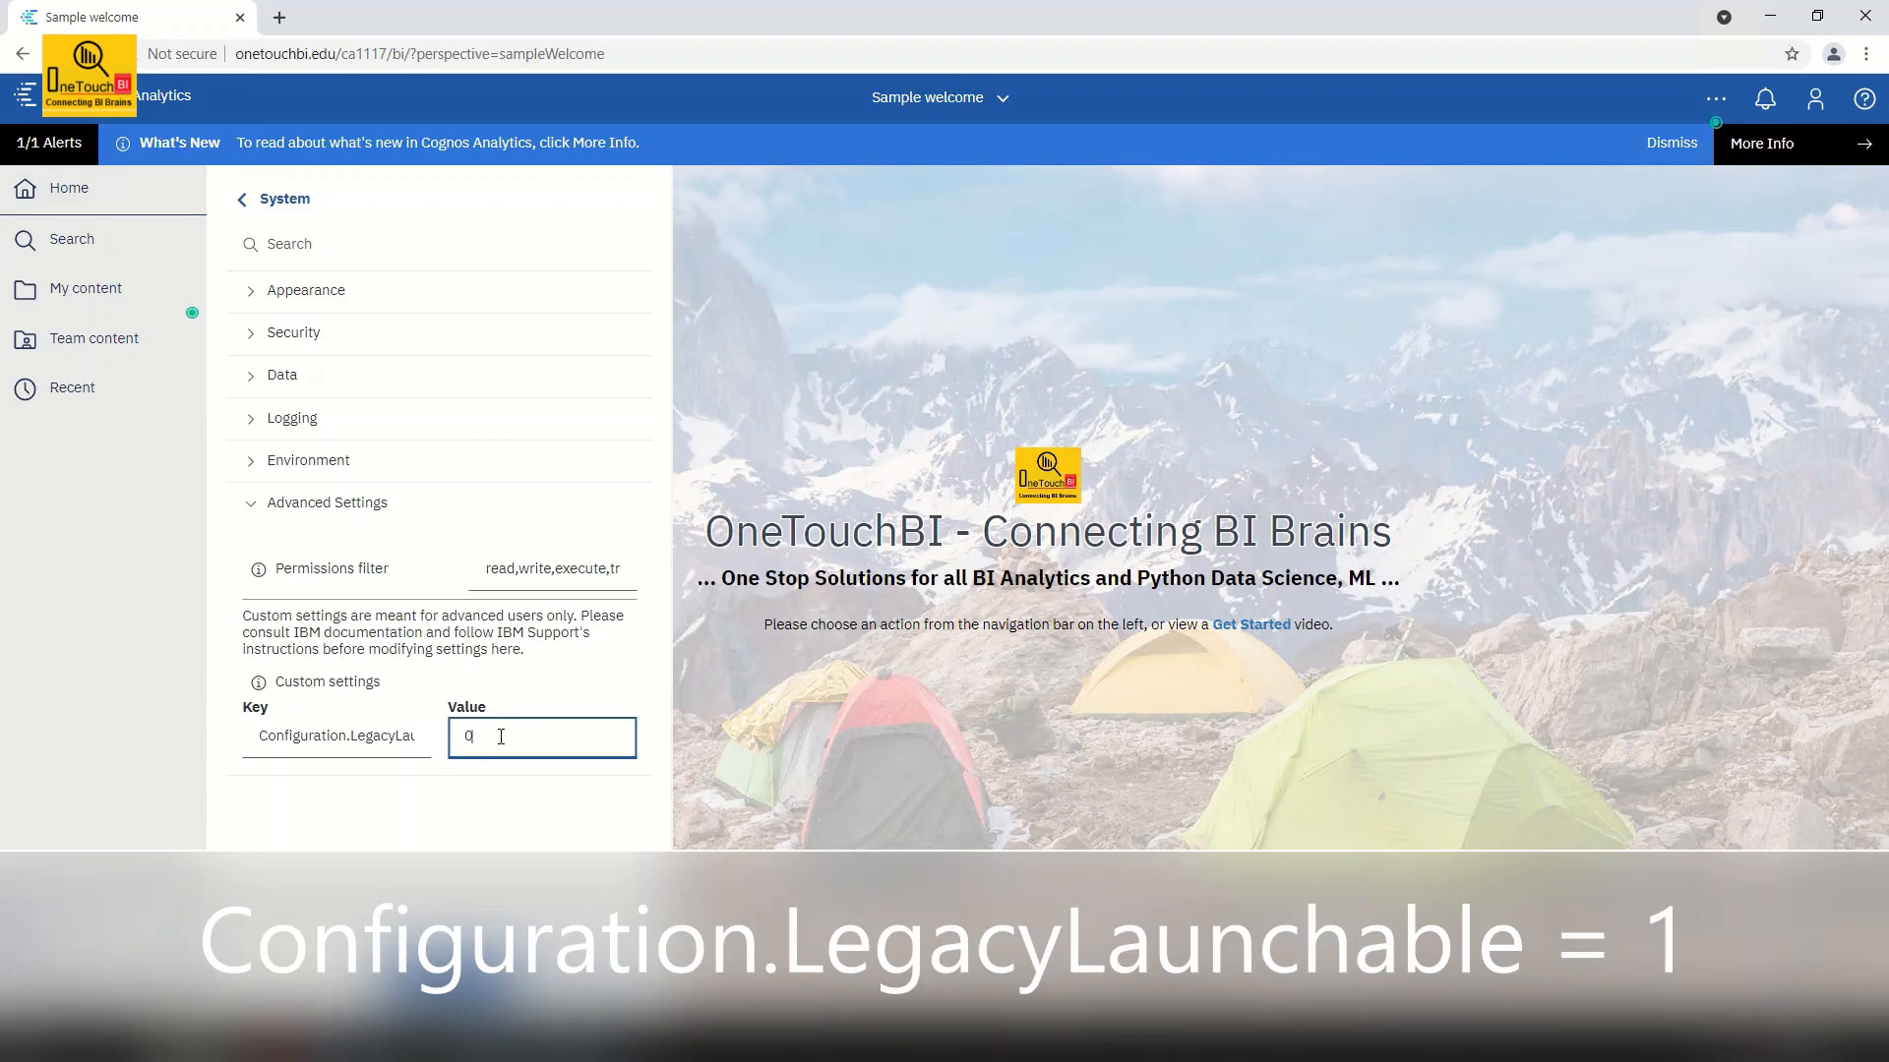
Set the custom setting value to 1, apply it and close System settings
type("1")
left_click(470, 991)
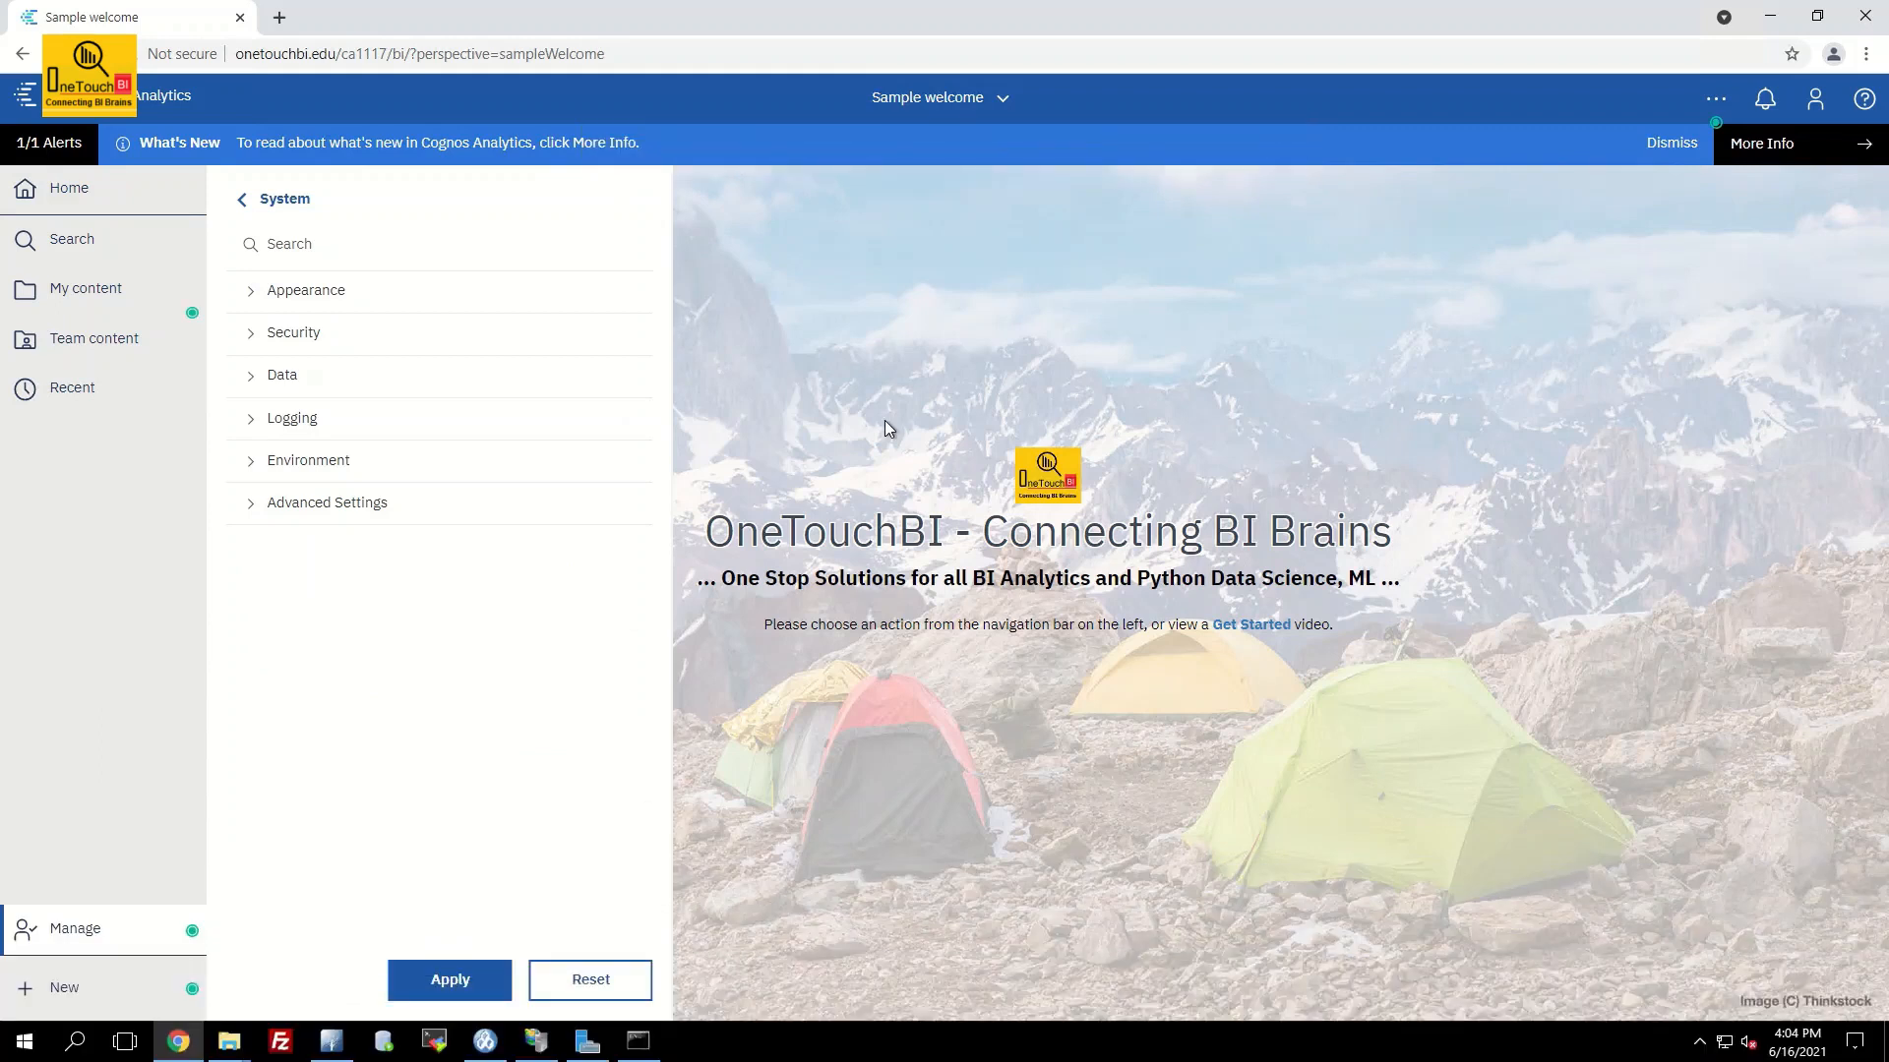
left_click(883, 418)
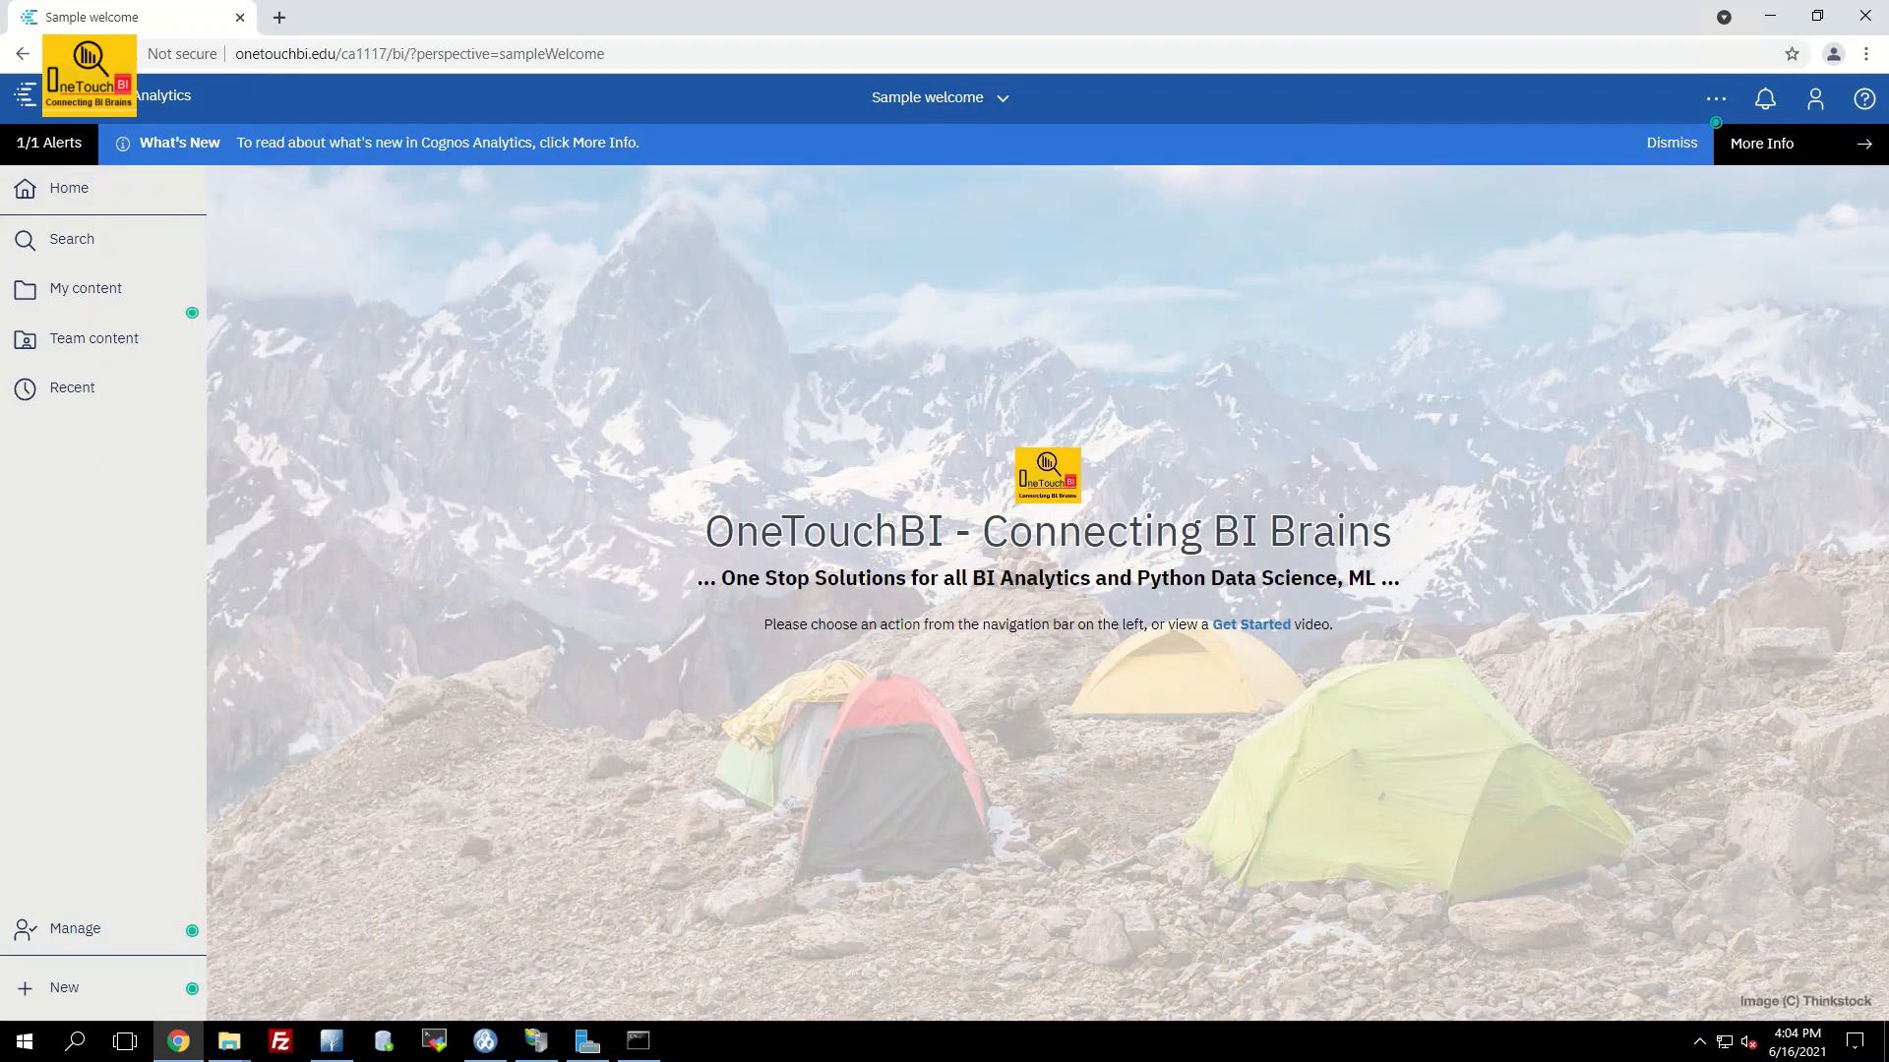
Reload the portal and view the companion applications under New > Other
left_click(93, 54)
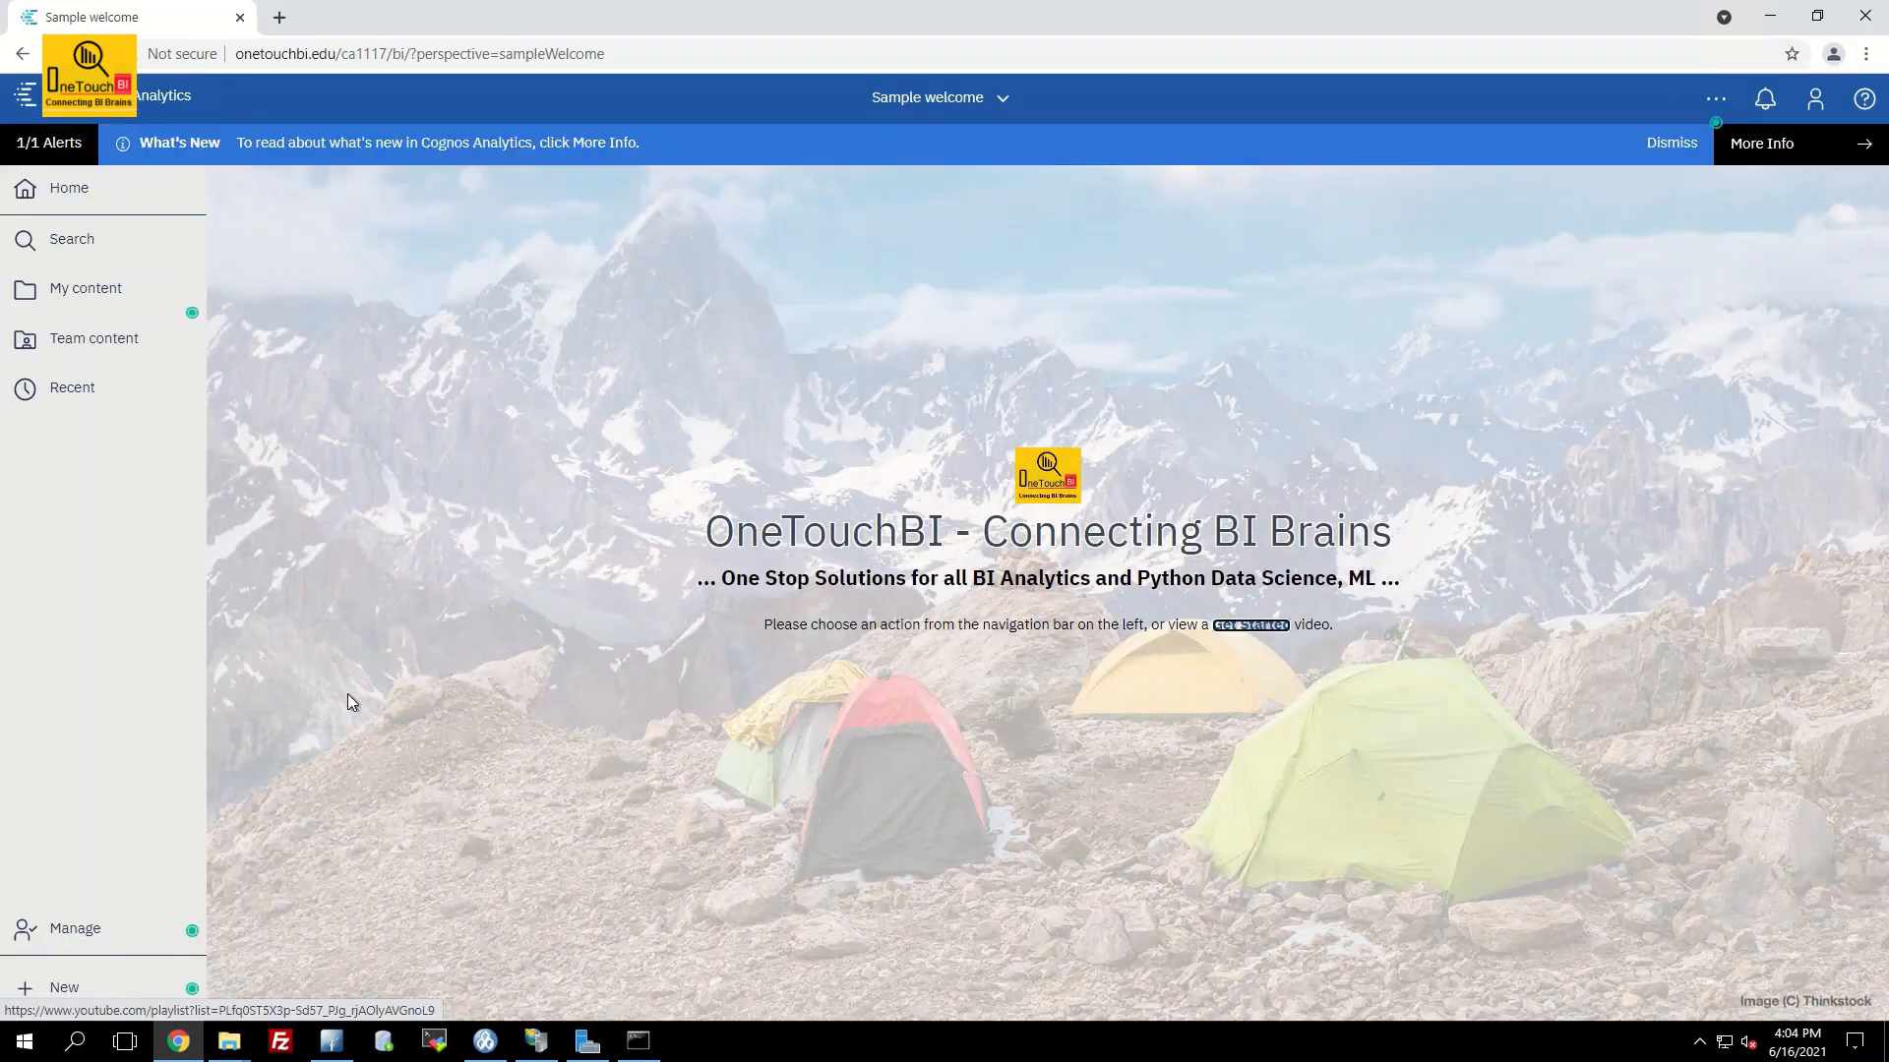
left_click(61, 987)
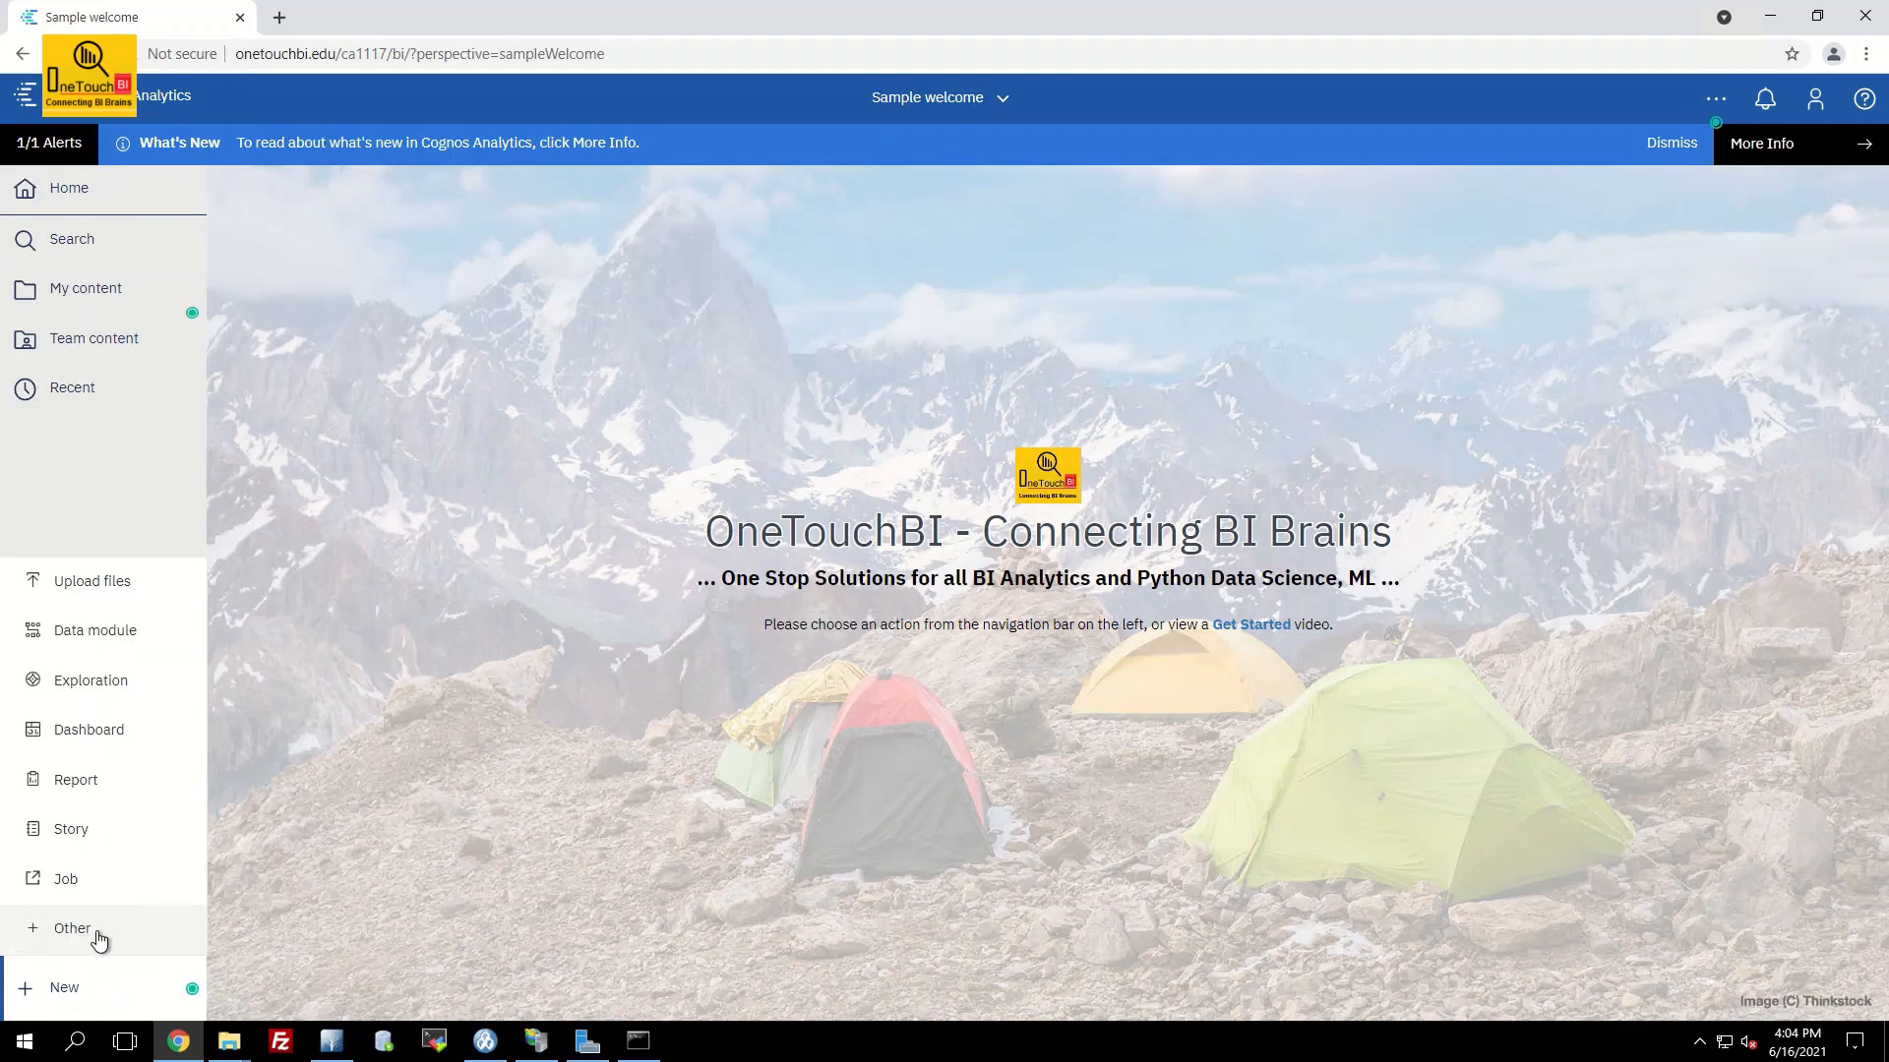
left_click(57, 934)
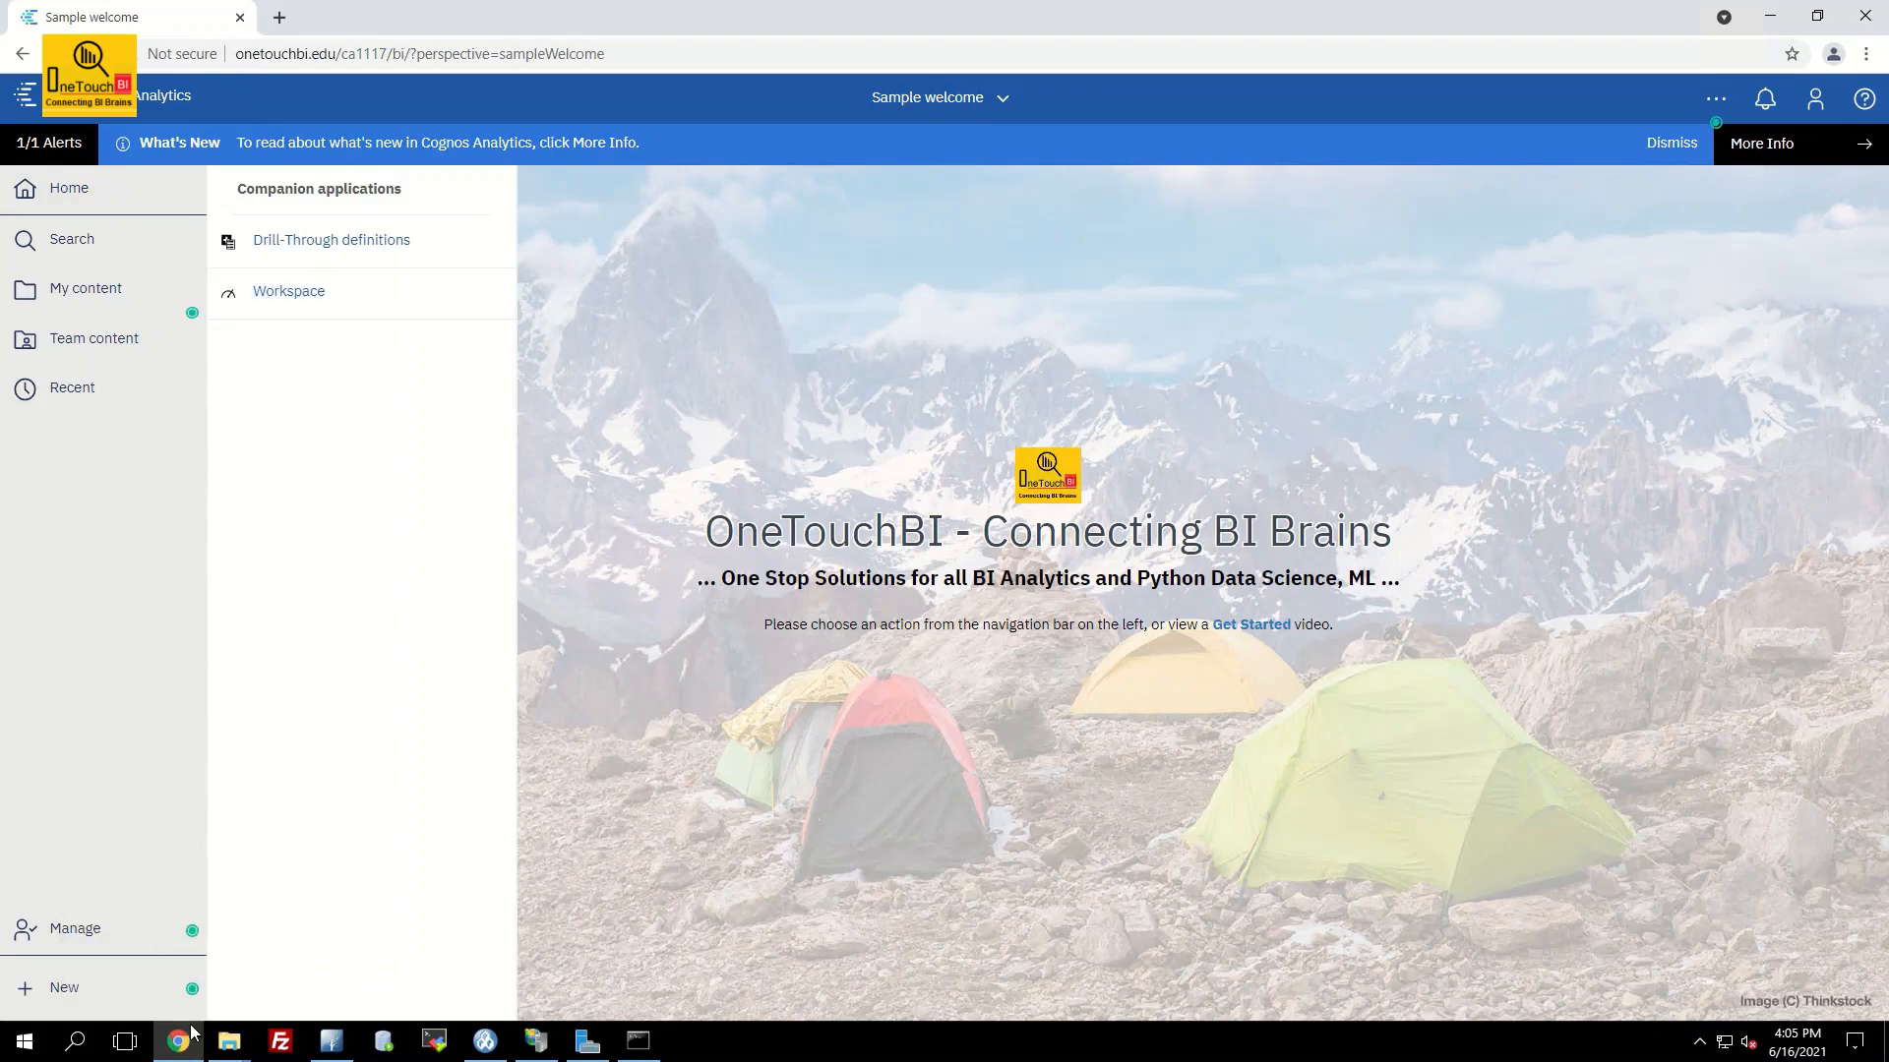
mouse_move(178, 1048)
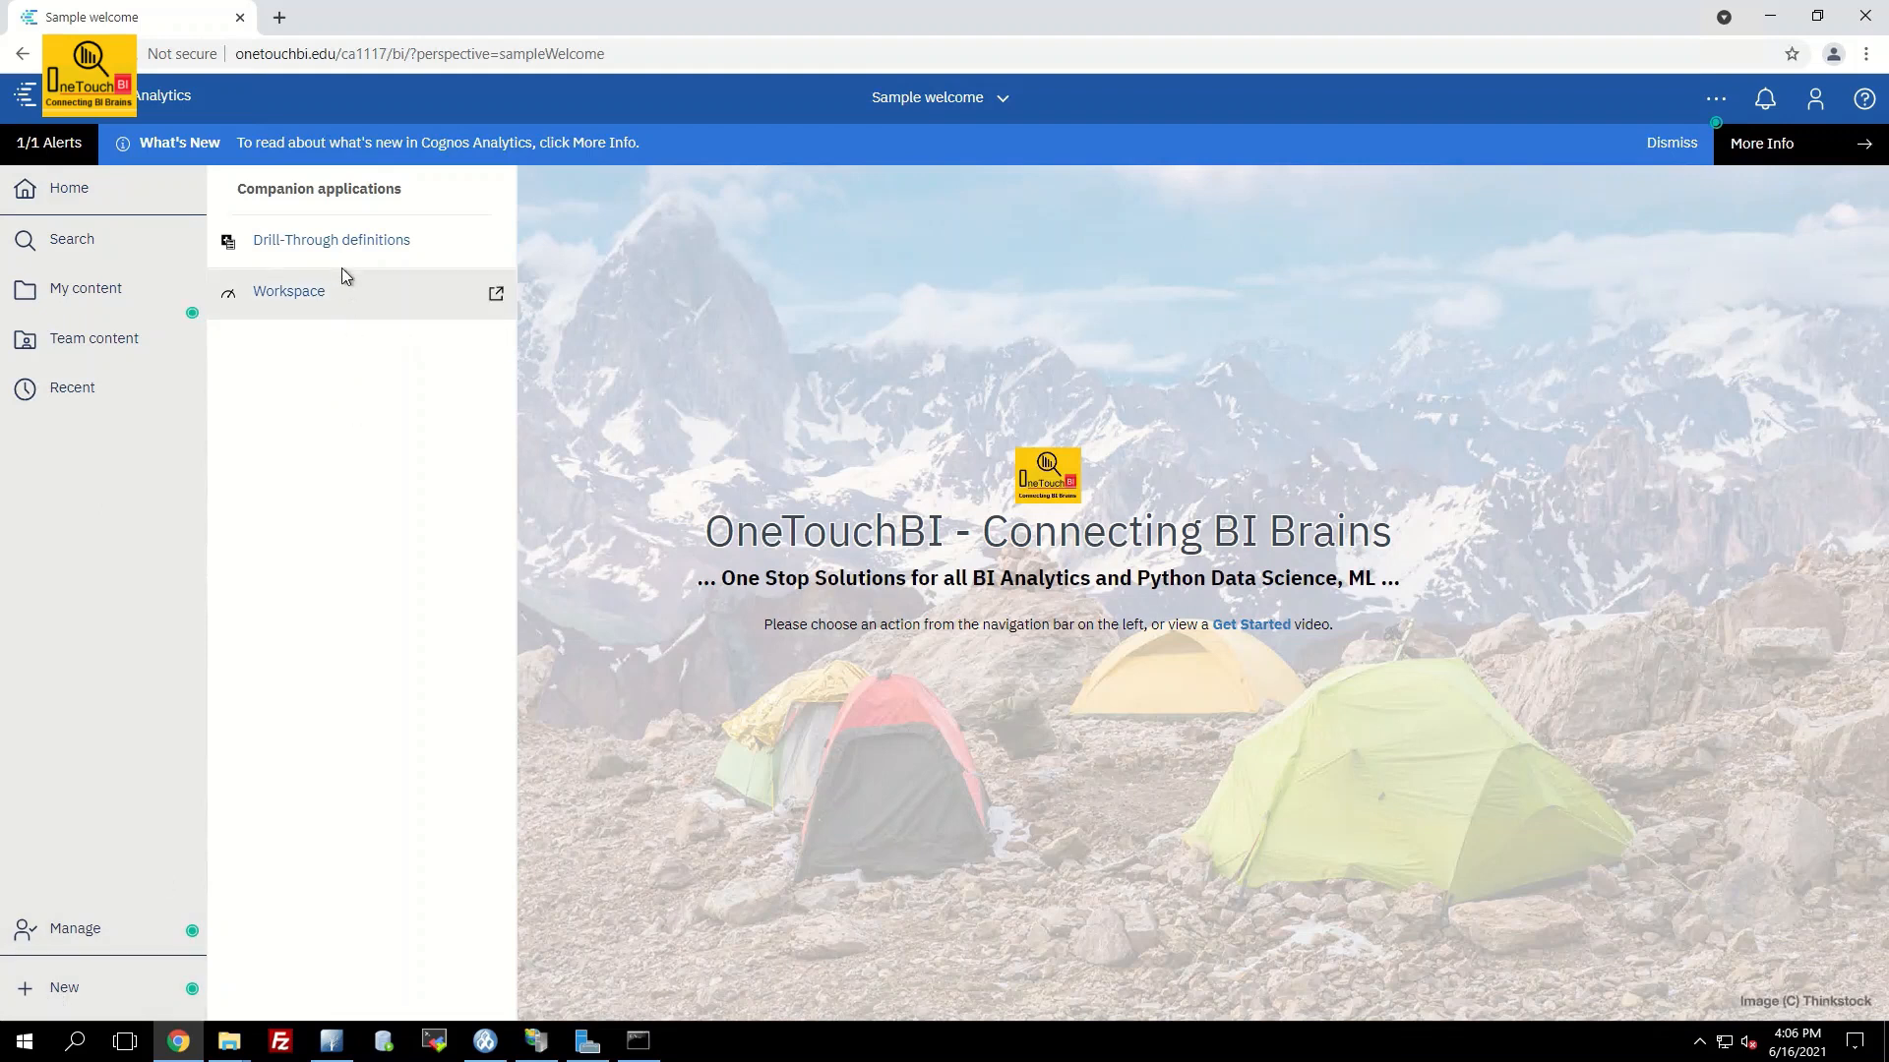
Launch Internet Explorer and go to the suggested Cognos portal address
left_click(77, 1049)
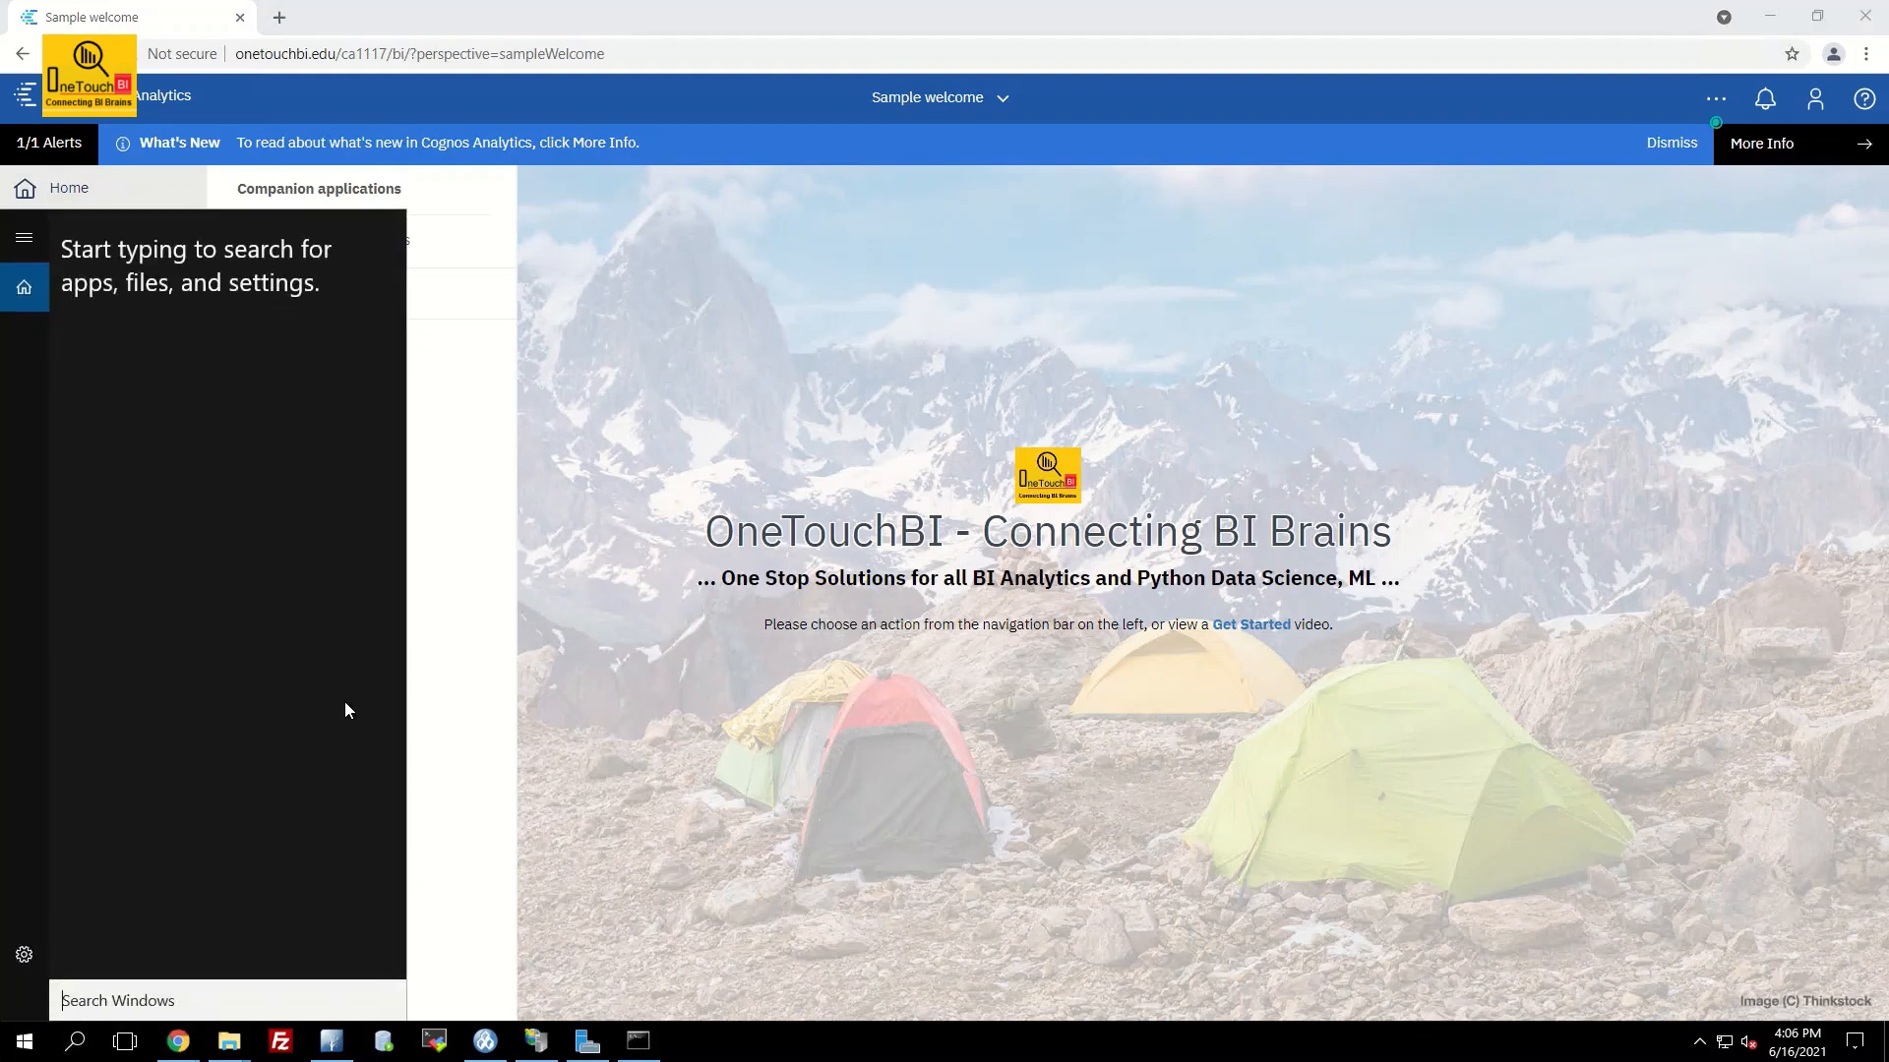
type("ie")
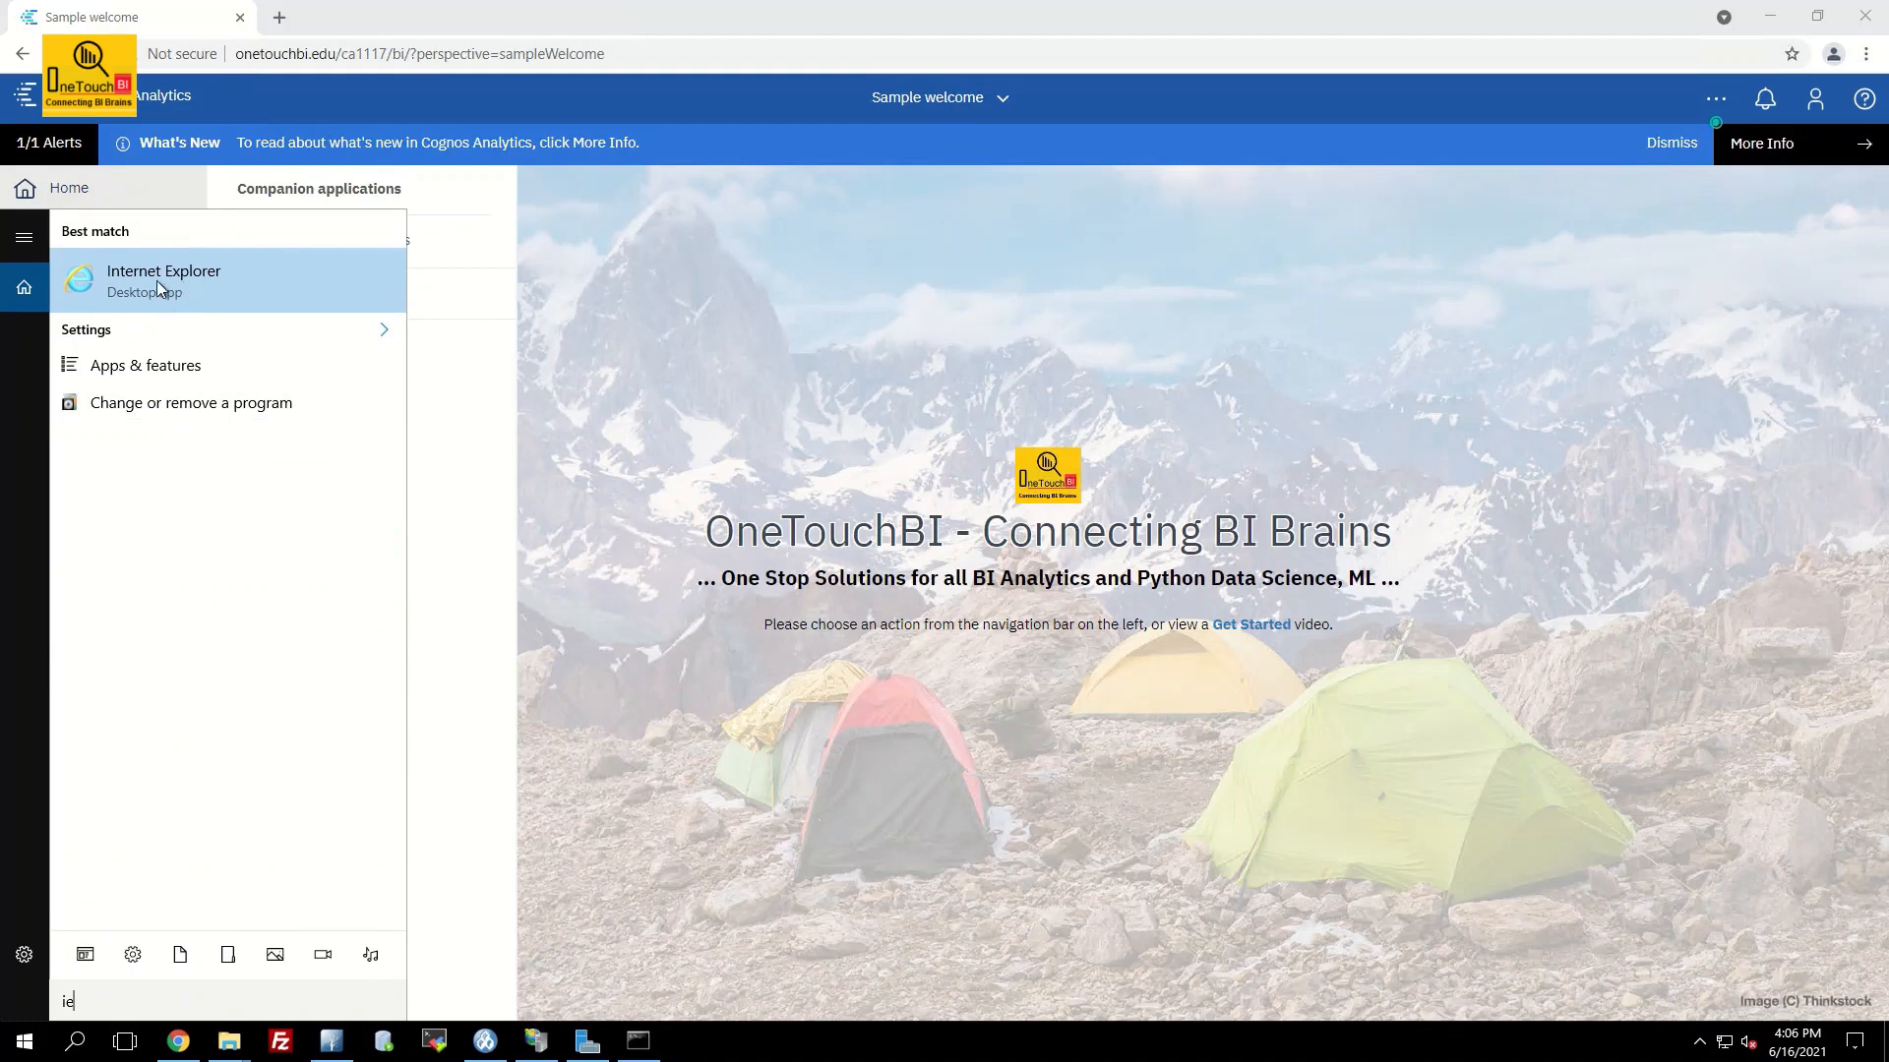
left_click(156, 280)
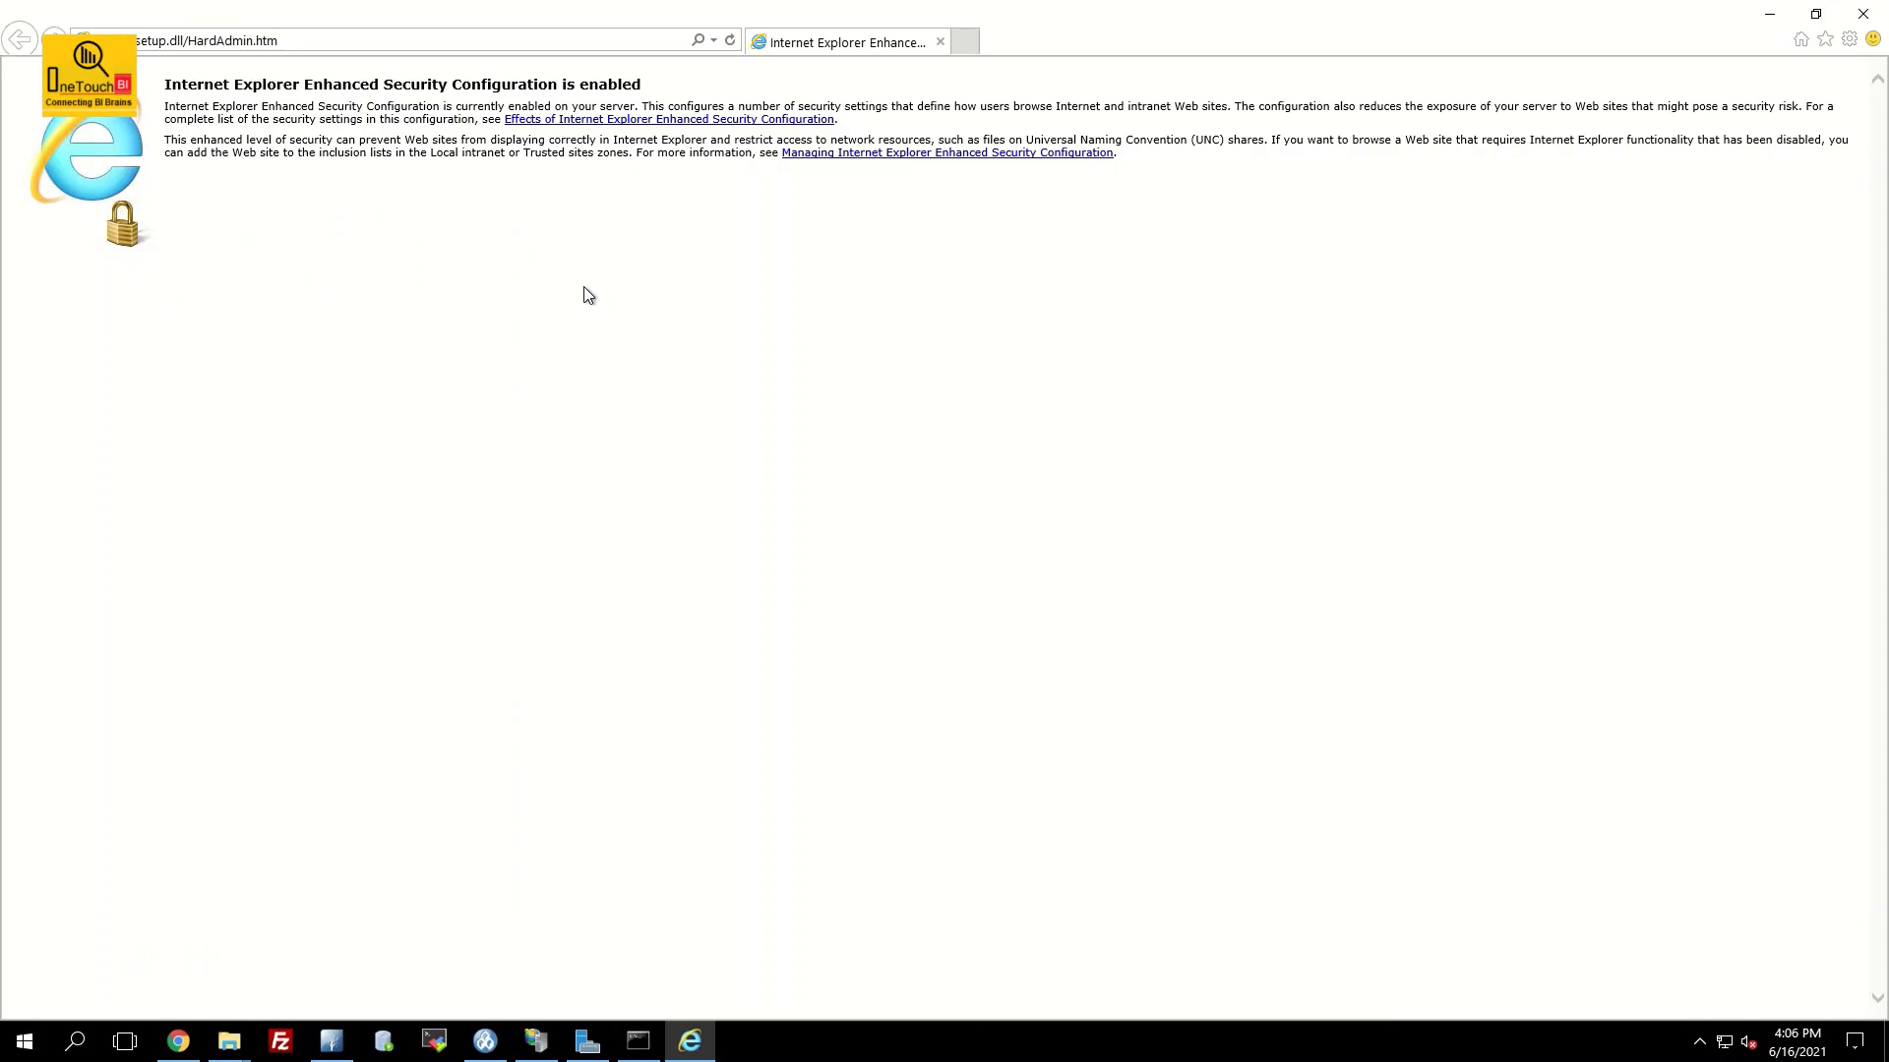
left_click(337, 41)
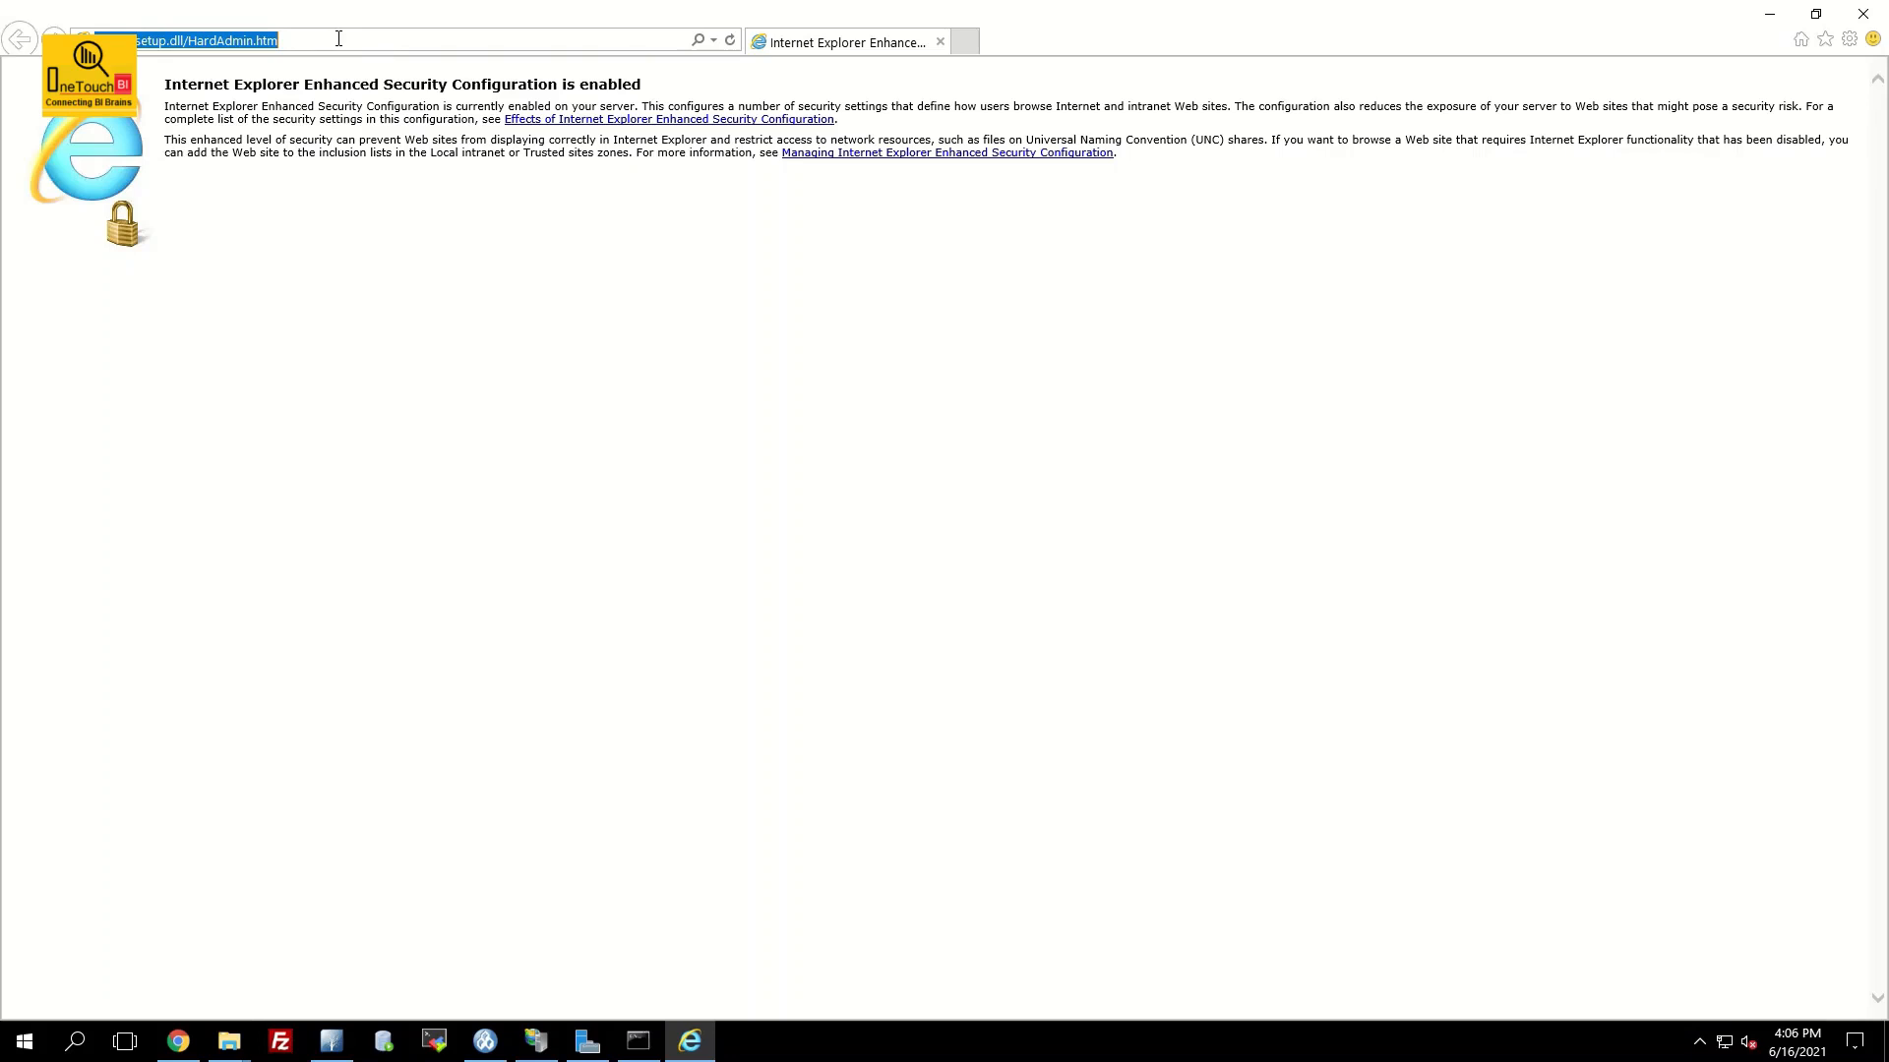
type("on")
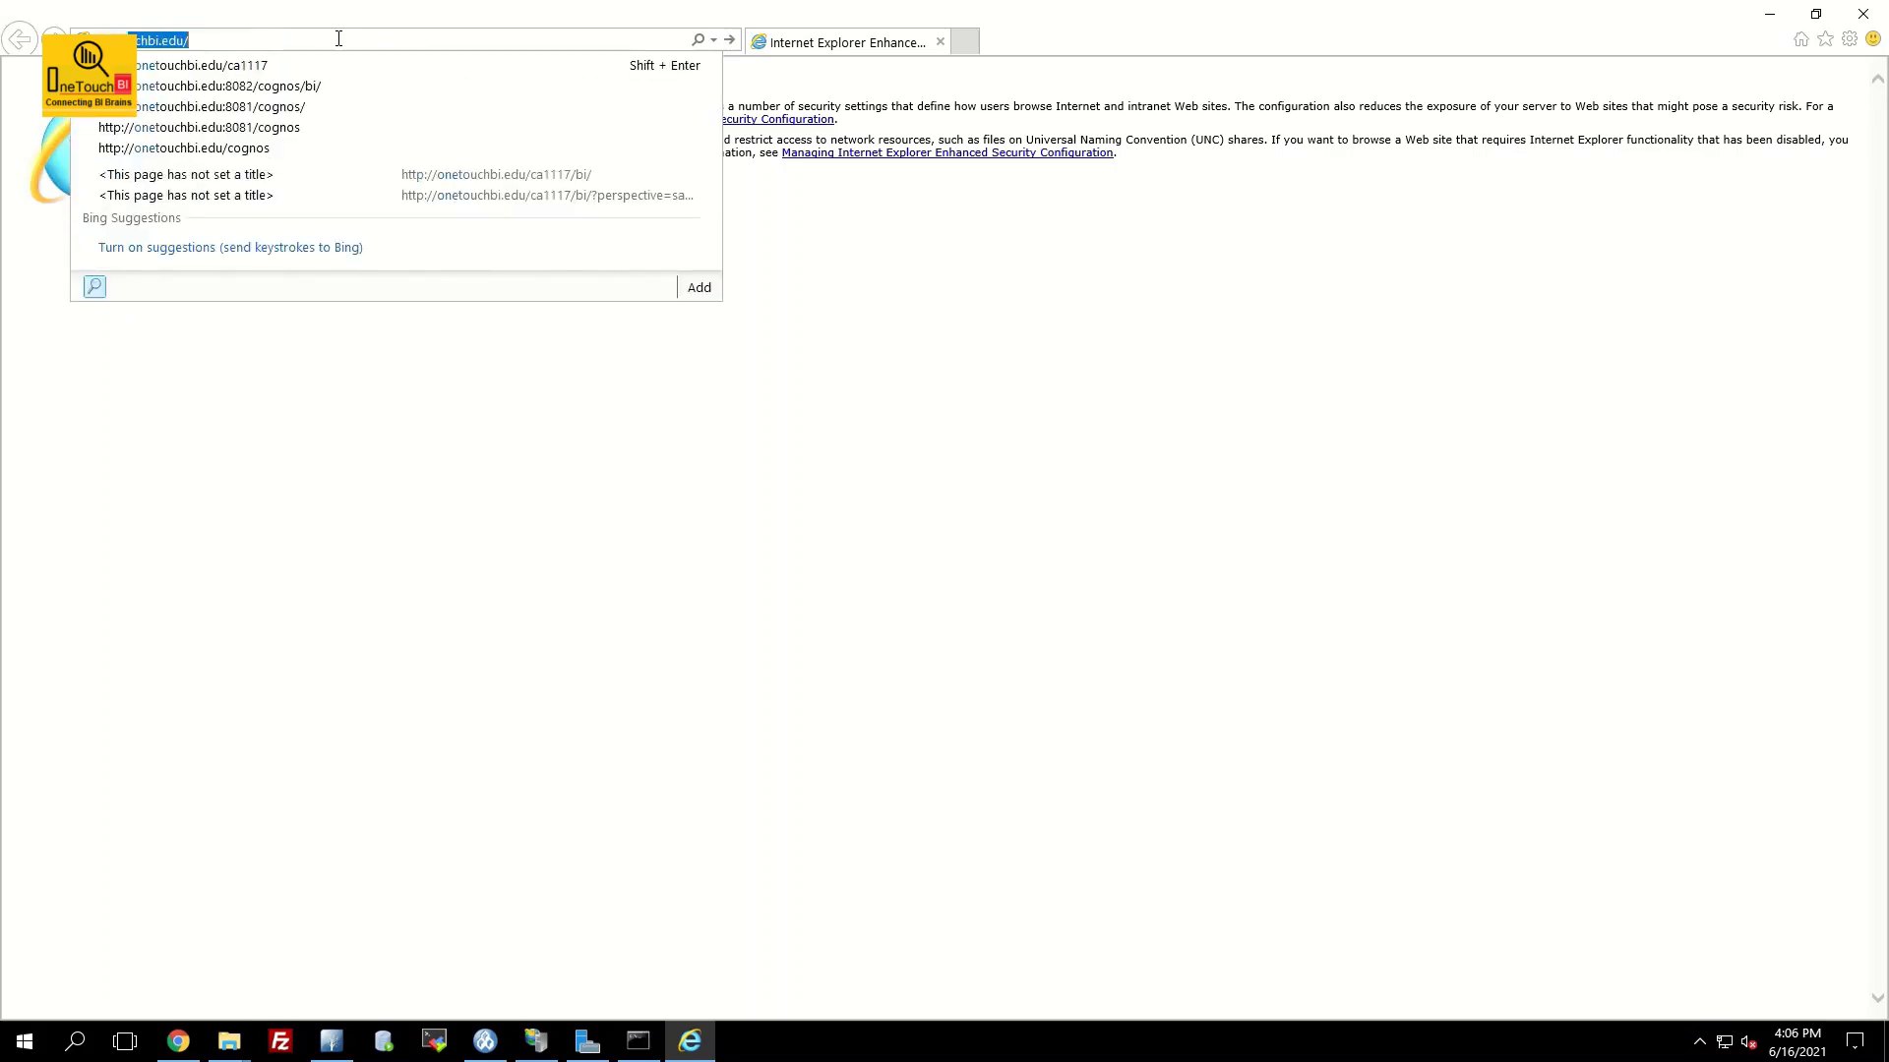
type("etou")
key("Down")
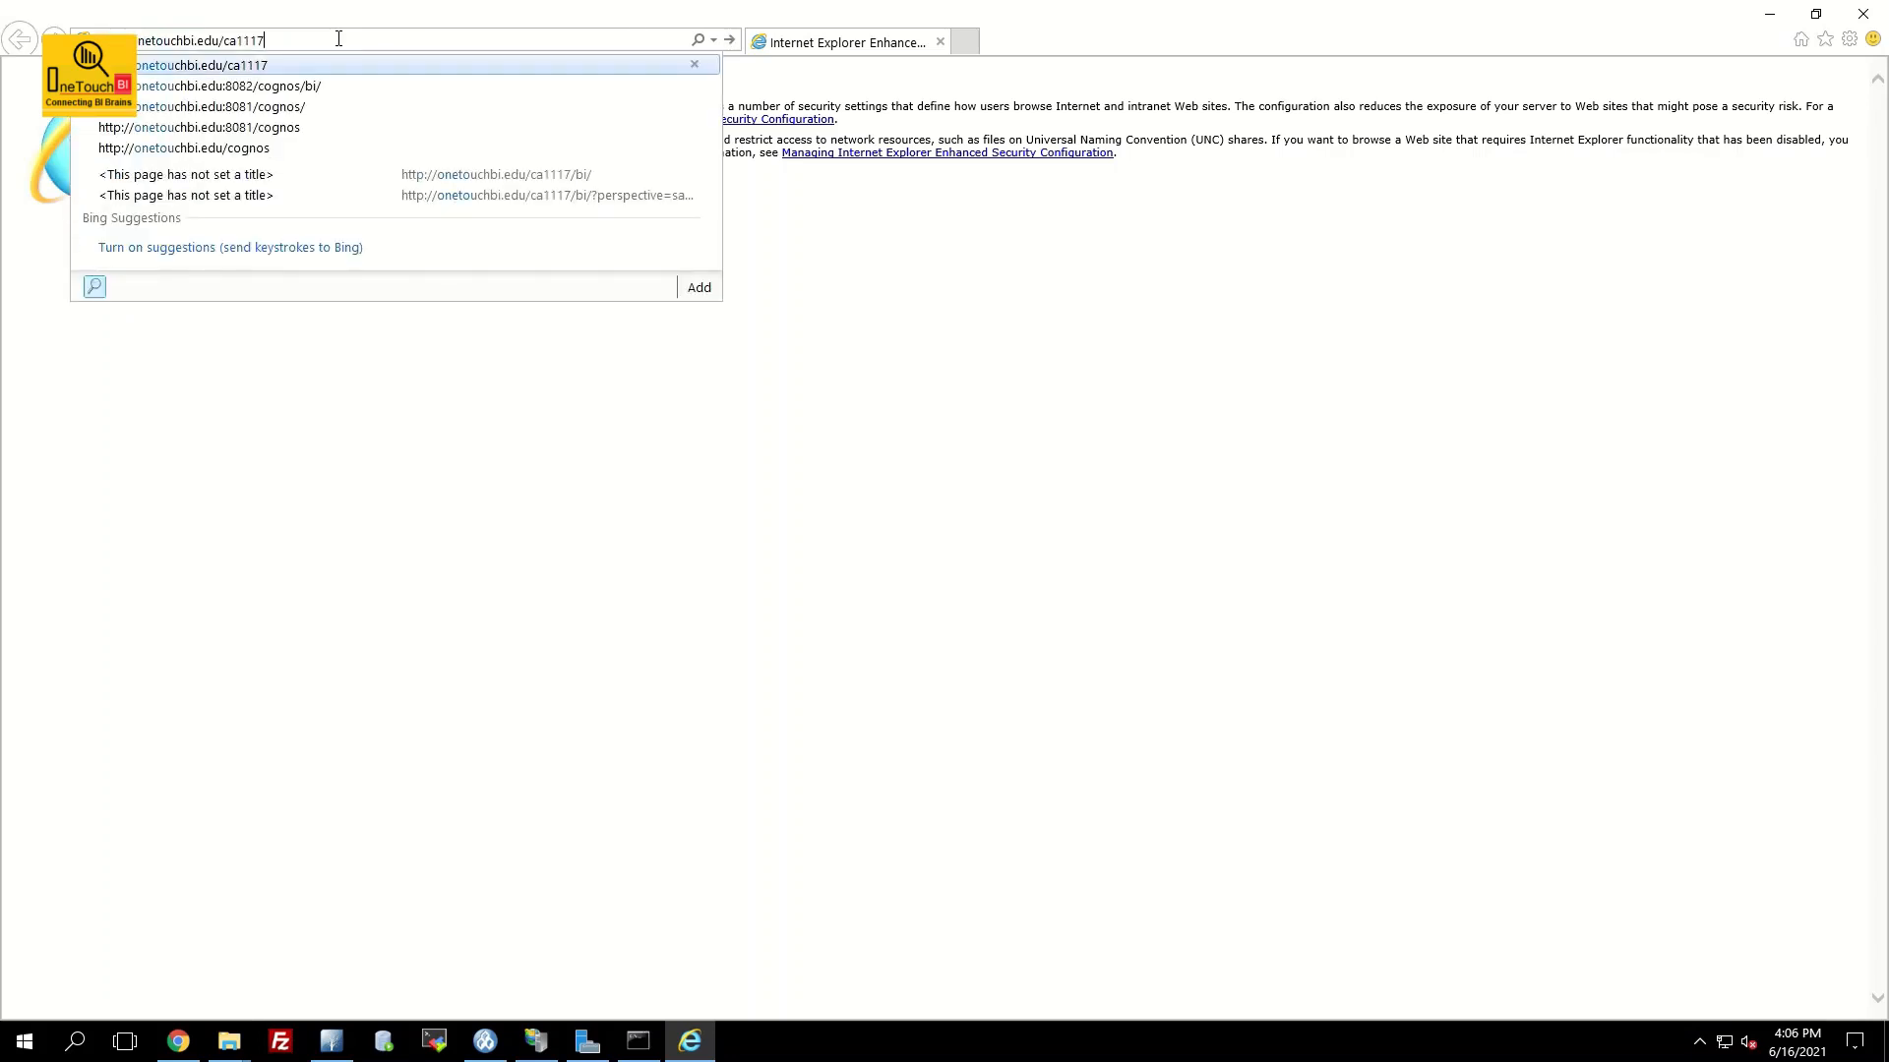
key("Return")
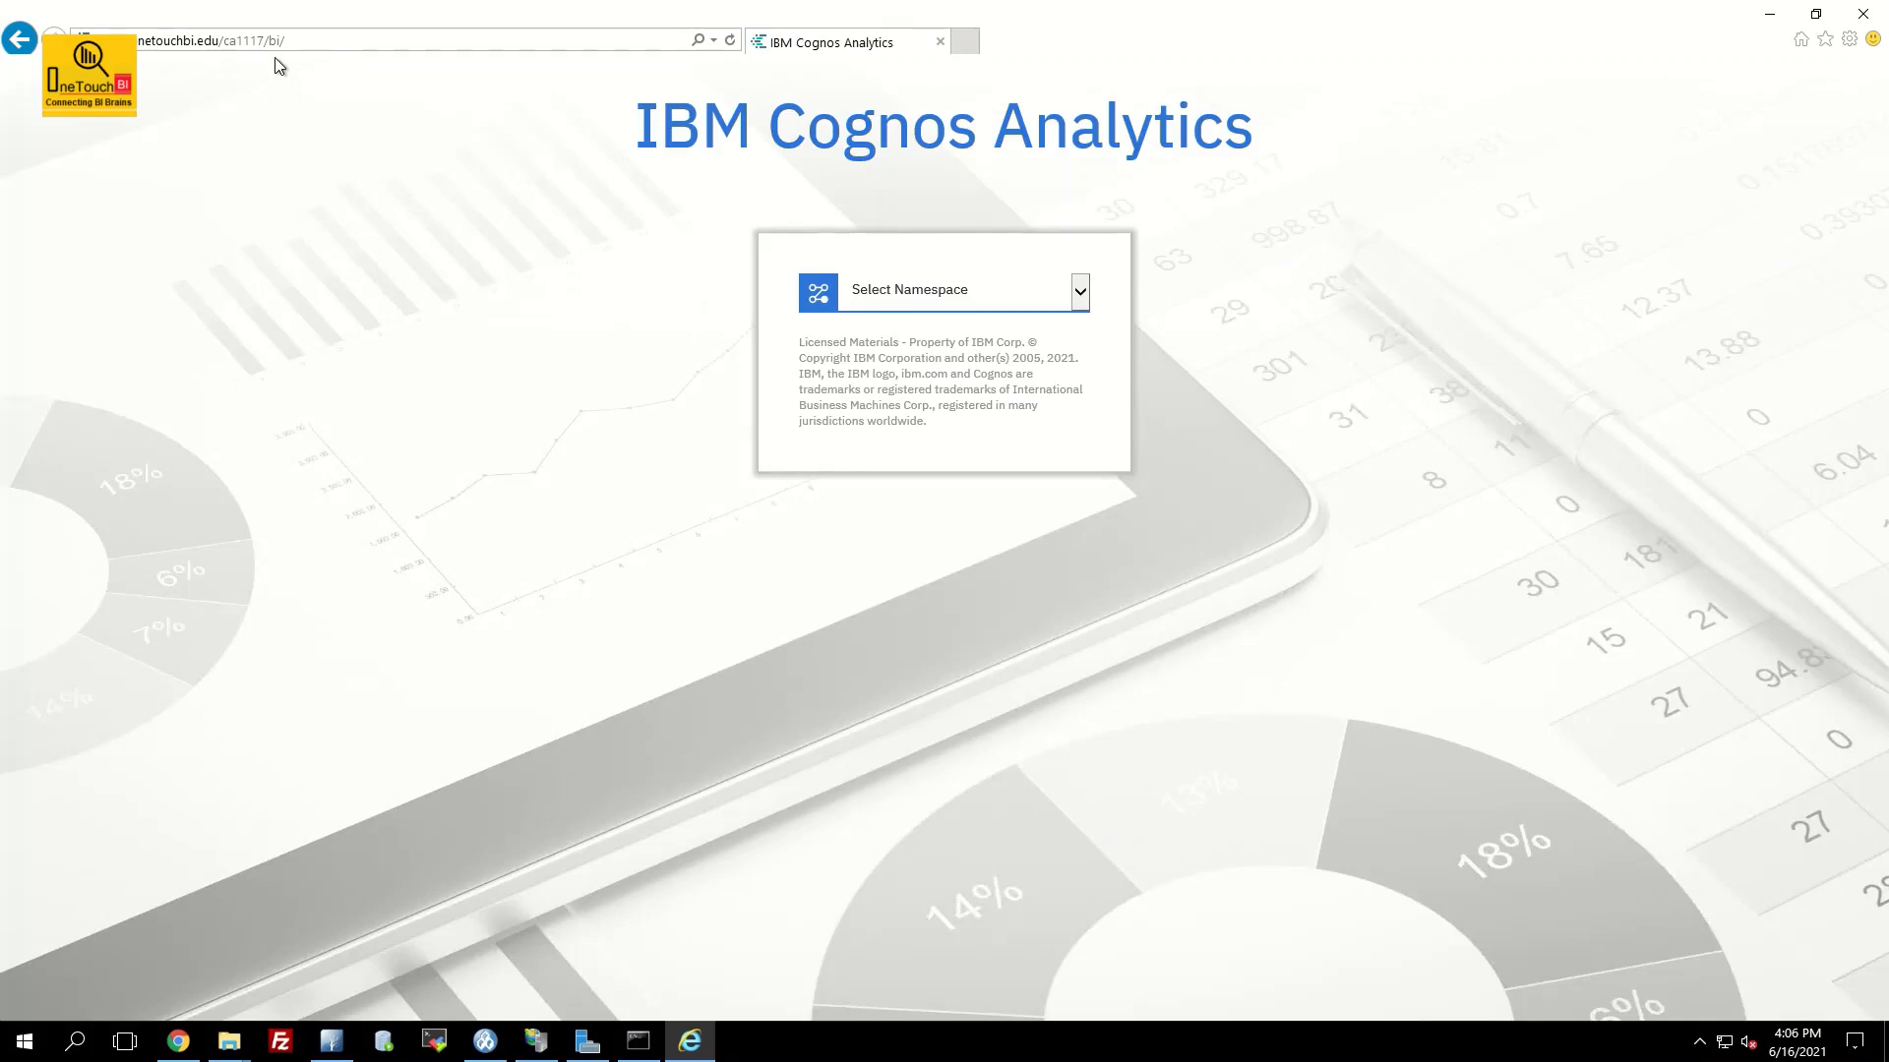
Sign in through the ADMIN namespace as user admin with the account password
left_click(944, 293)
left_click(898, 226)
left_click(909, 360)
type("admin")
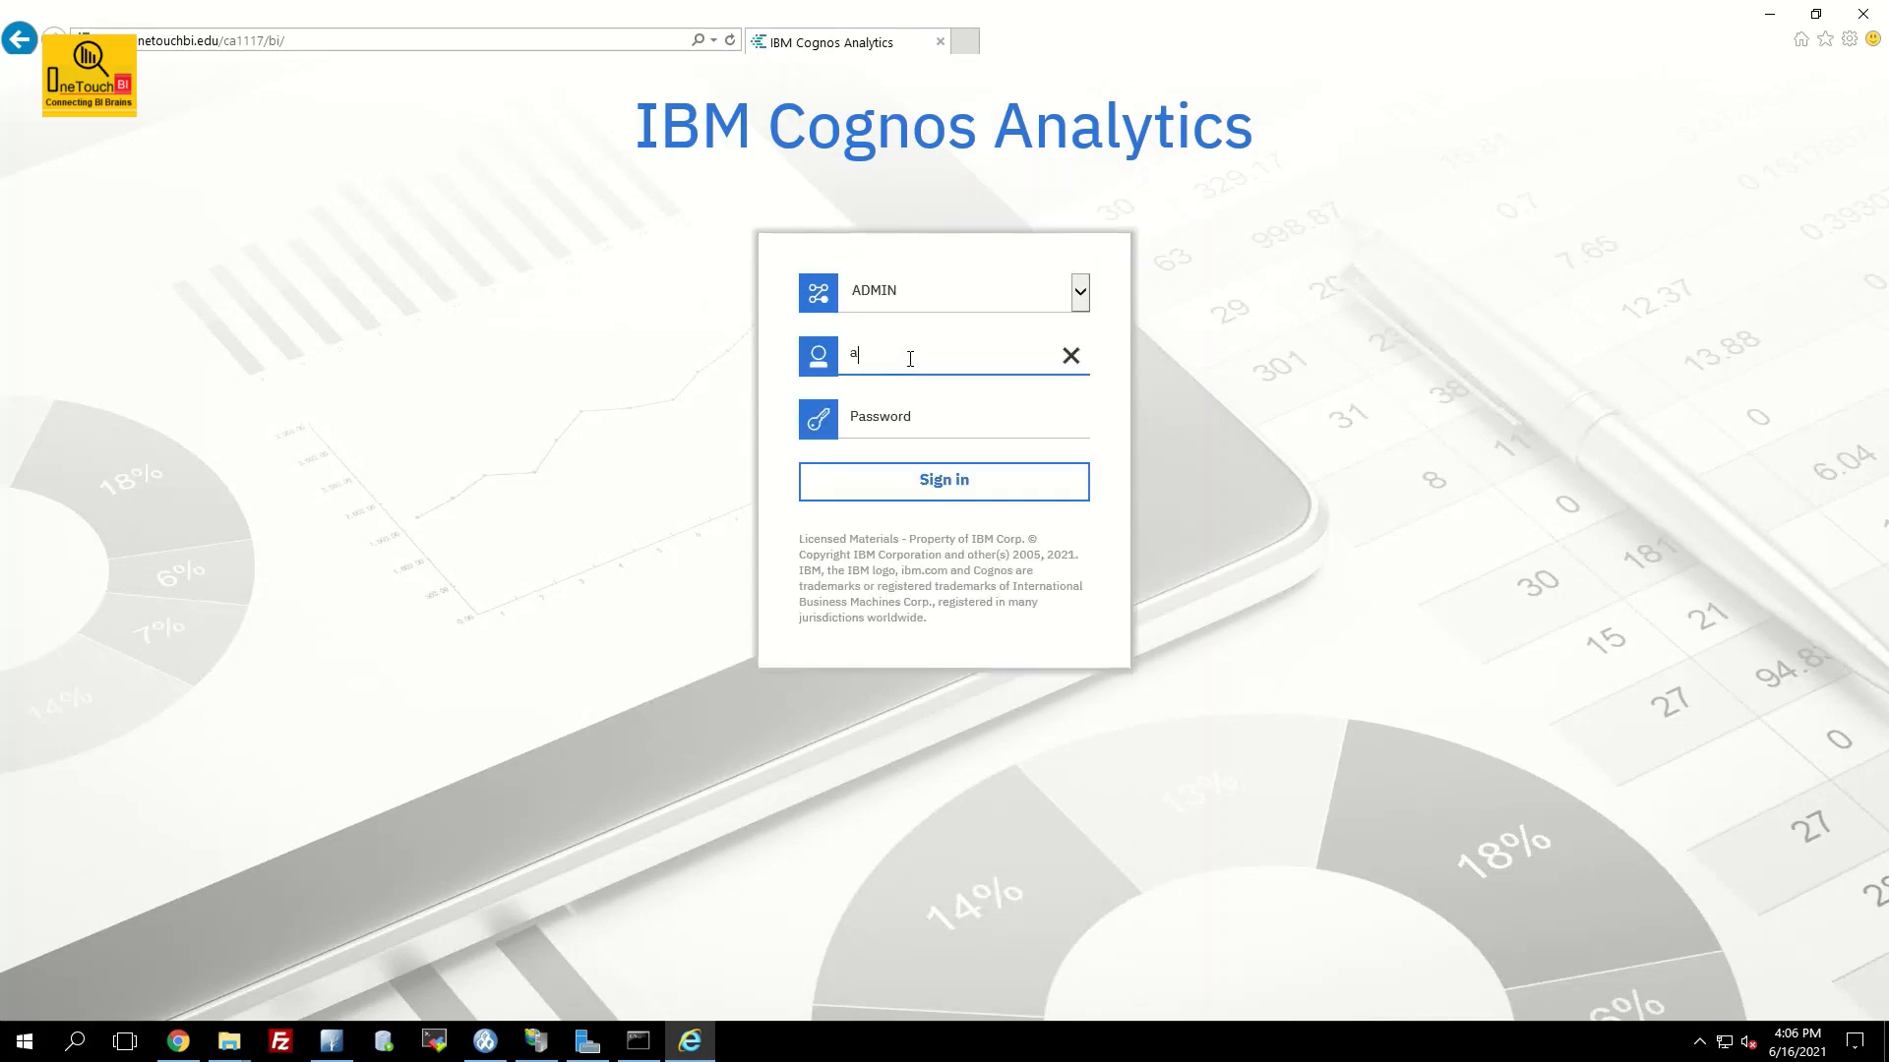
key("Tab")
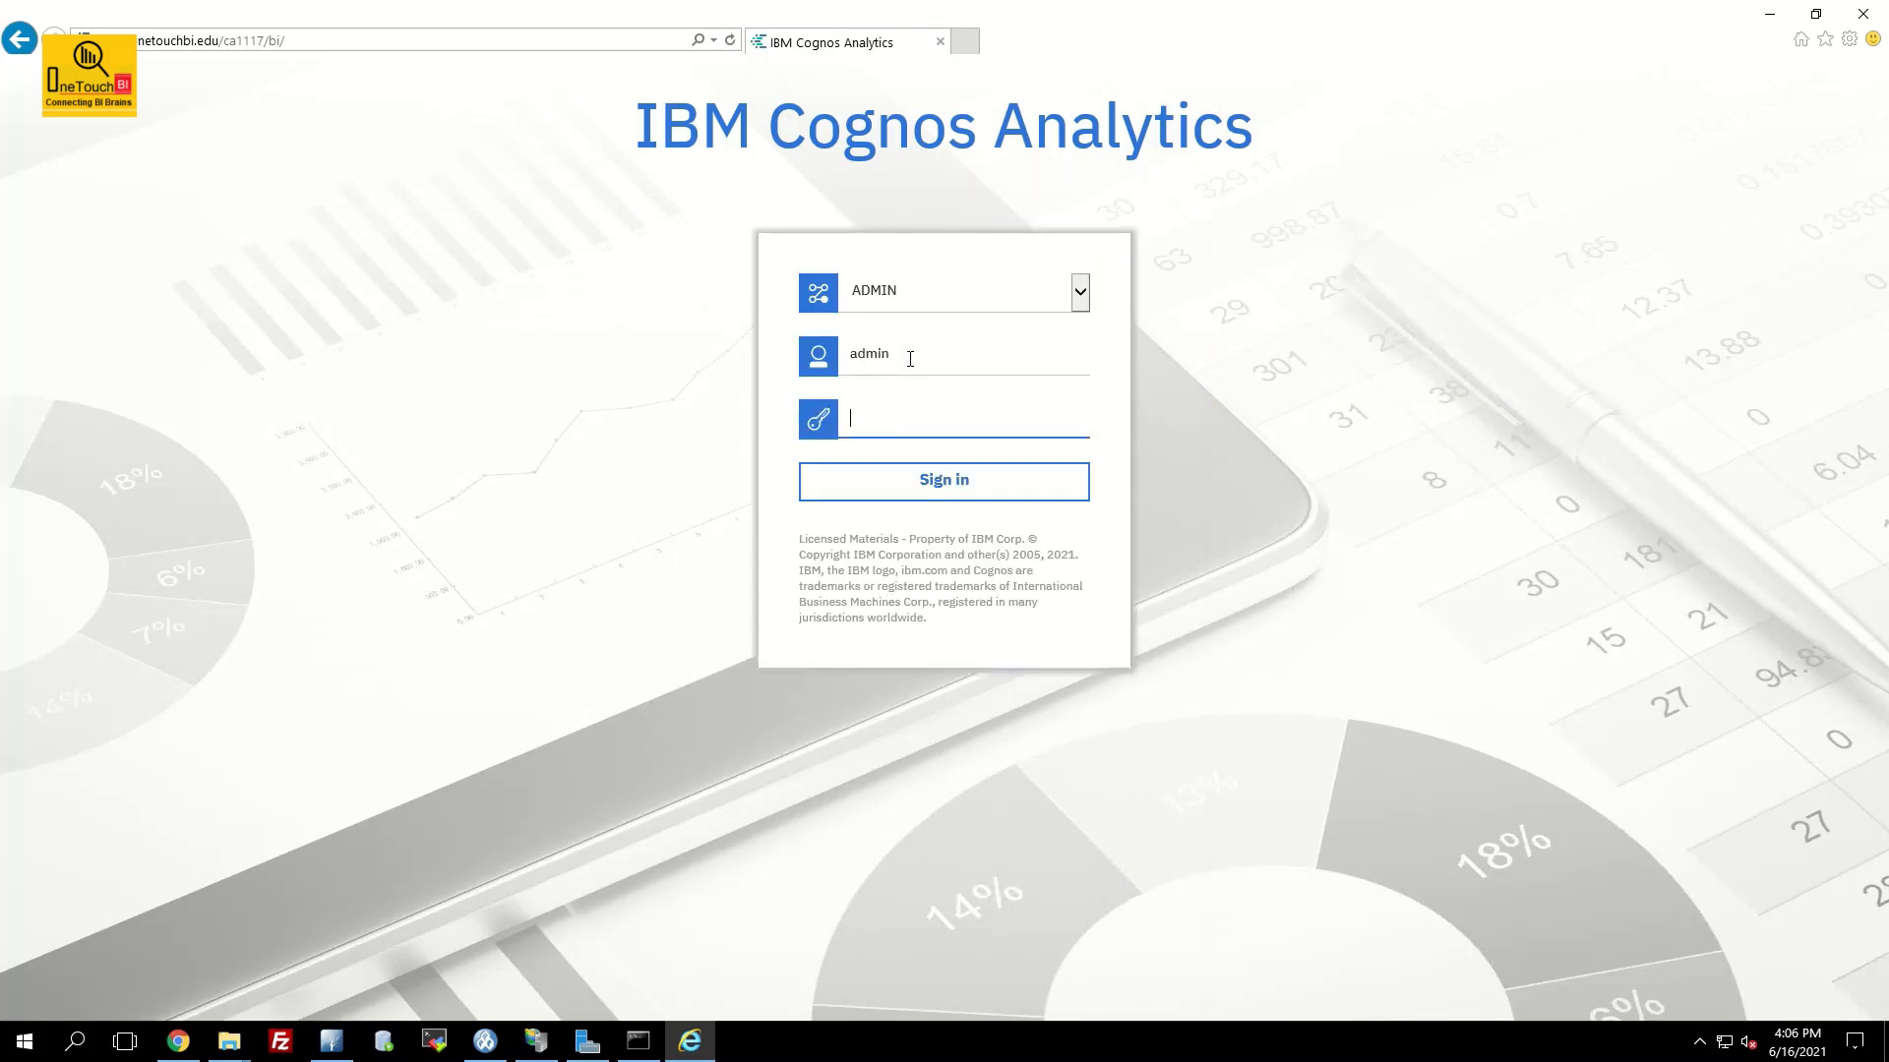
type("password@123")
left_click(964, 480)
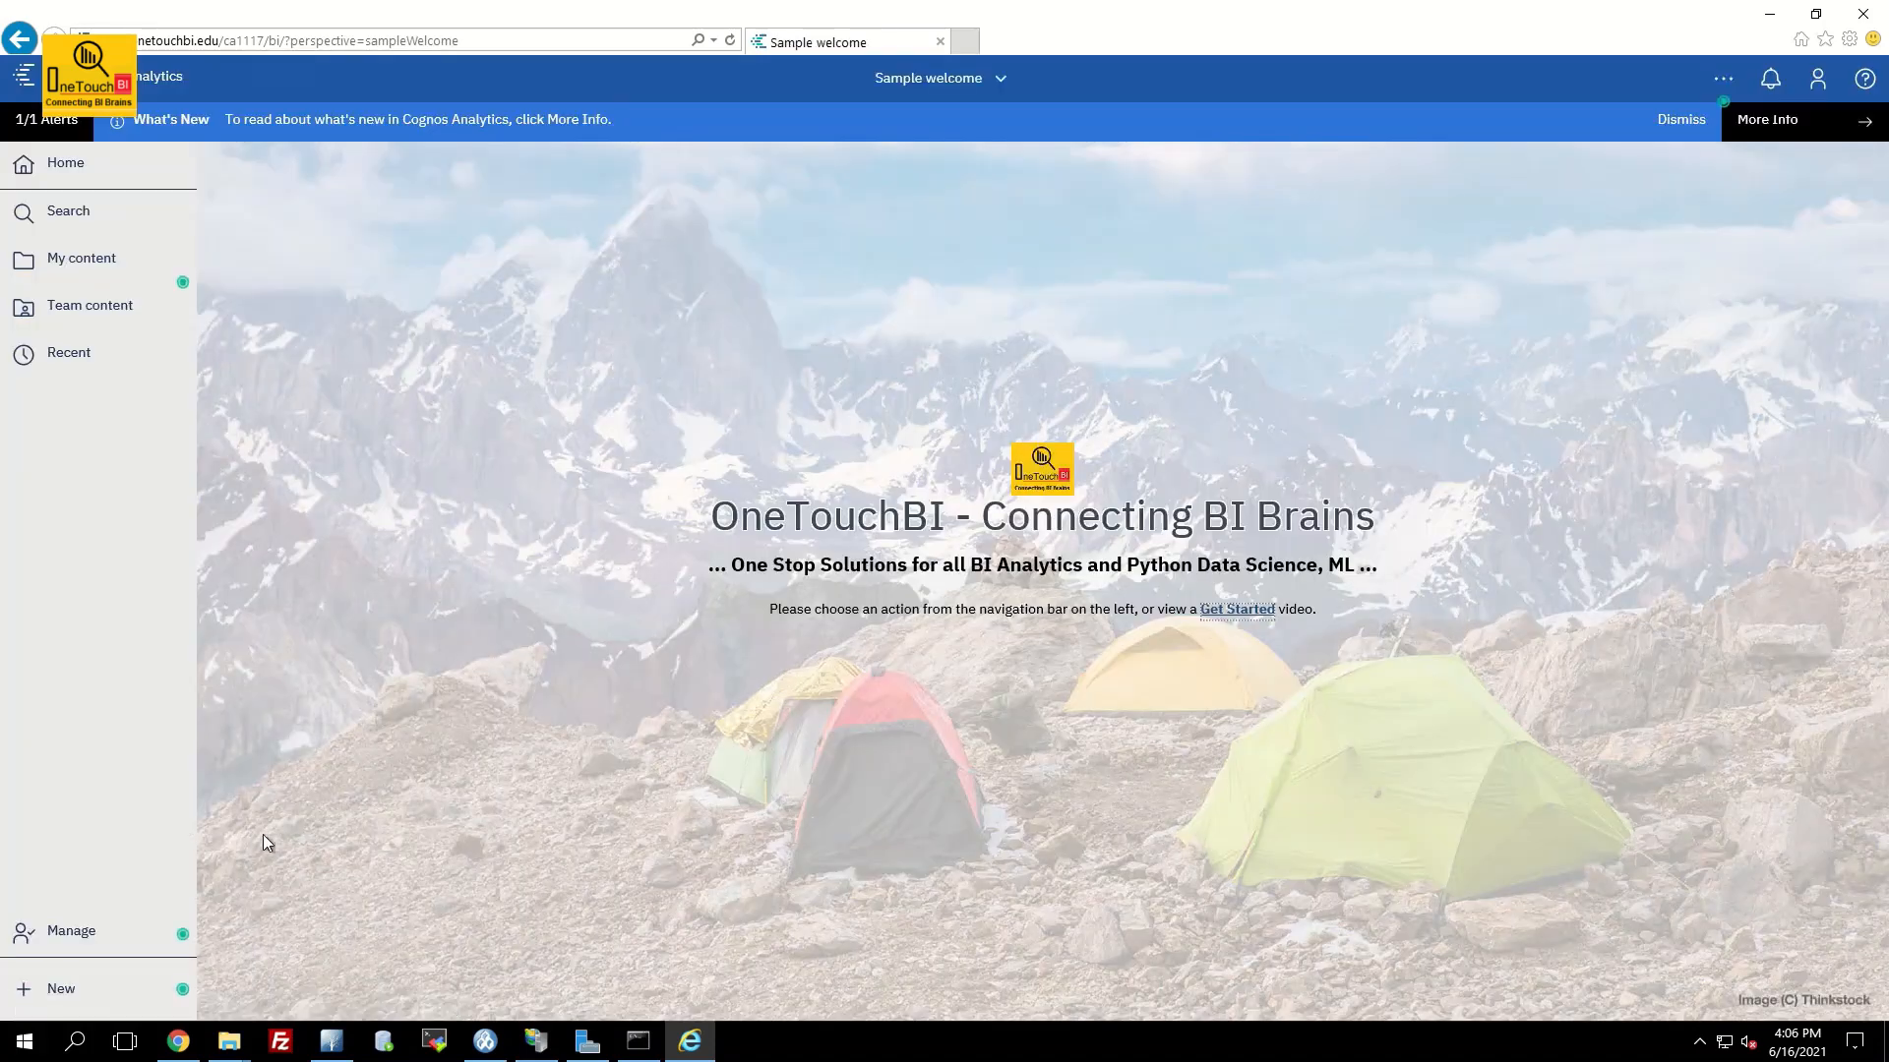
Compare New > Other companion applications in Internet Explorer and Chrome, then open Manage
left_click(44, 998)
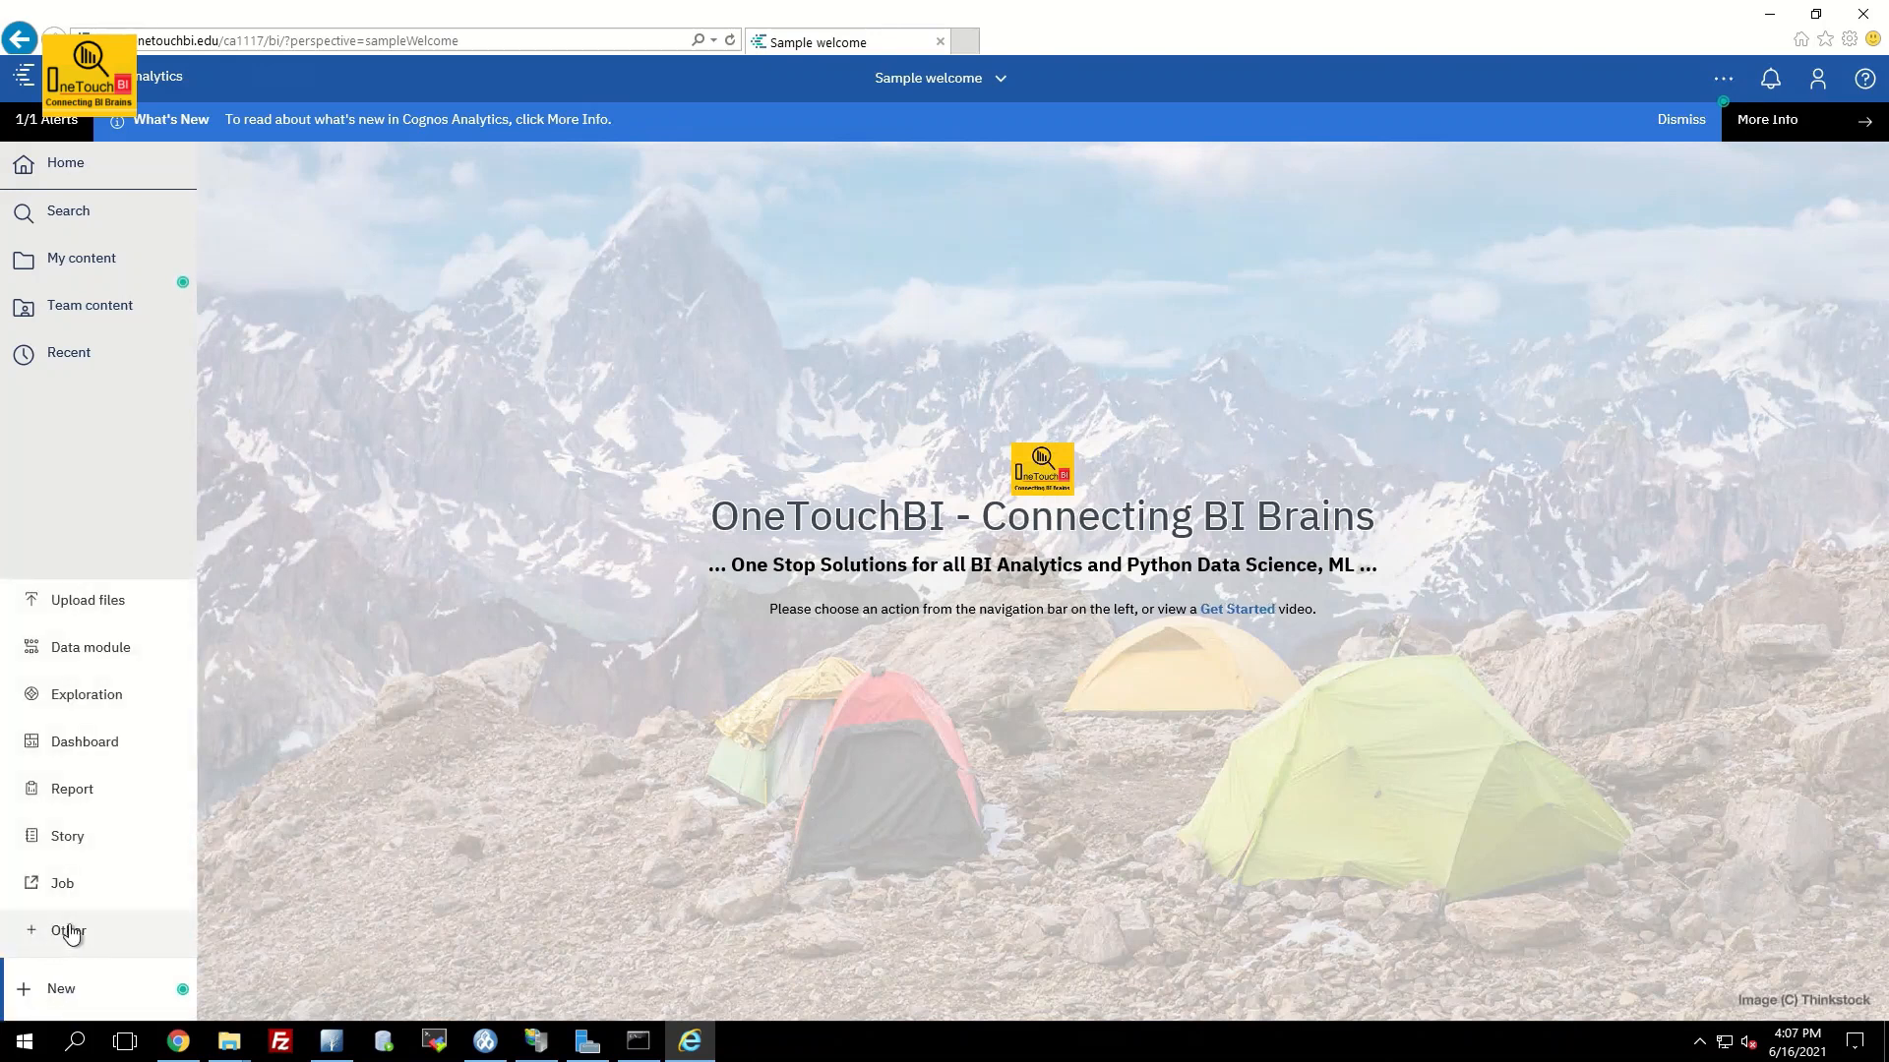
left_click(61, 934)
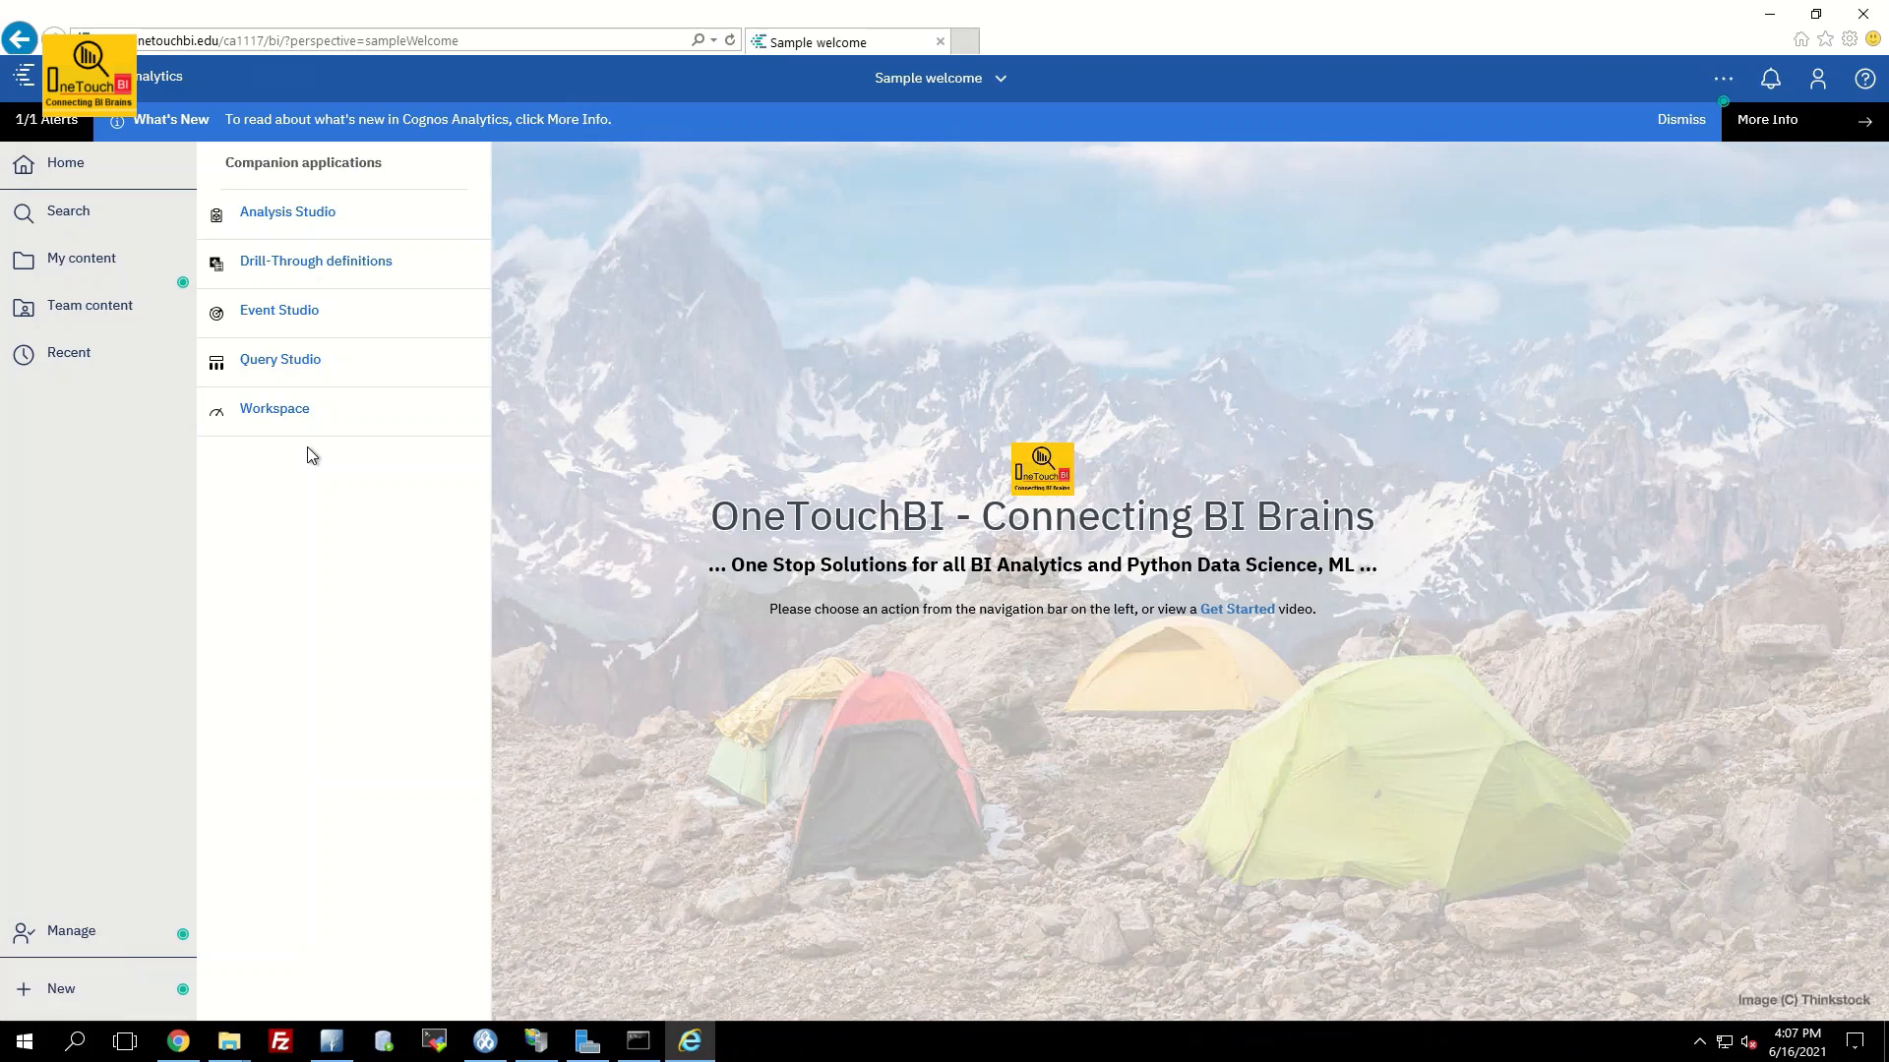
key("alt+Tab")
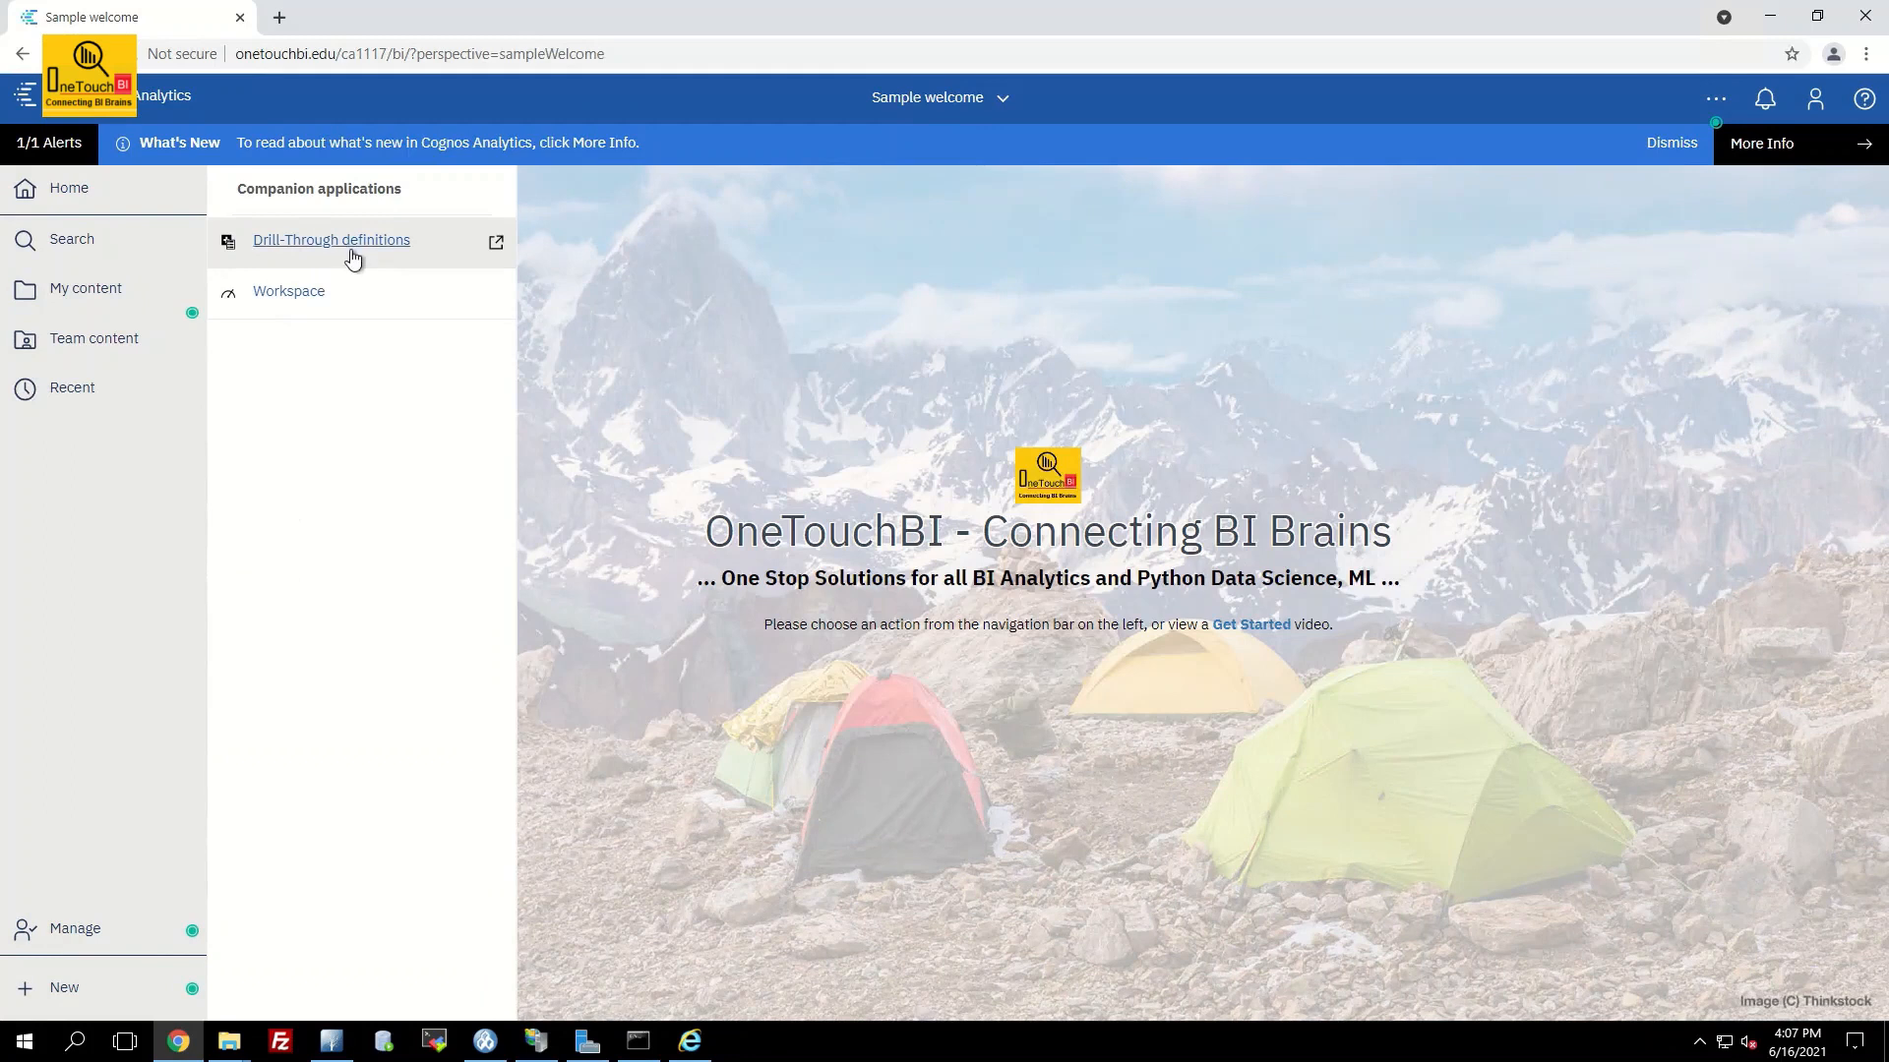
key("alt+Tab")
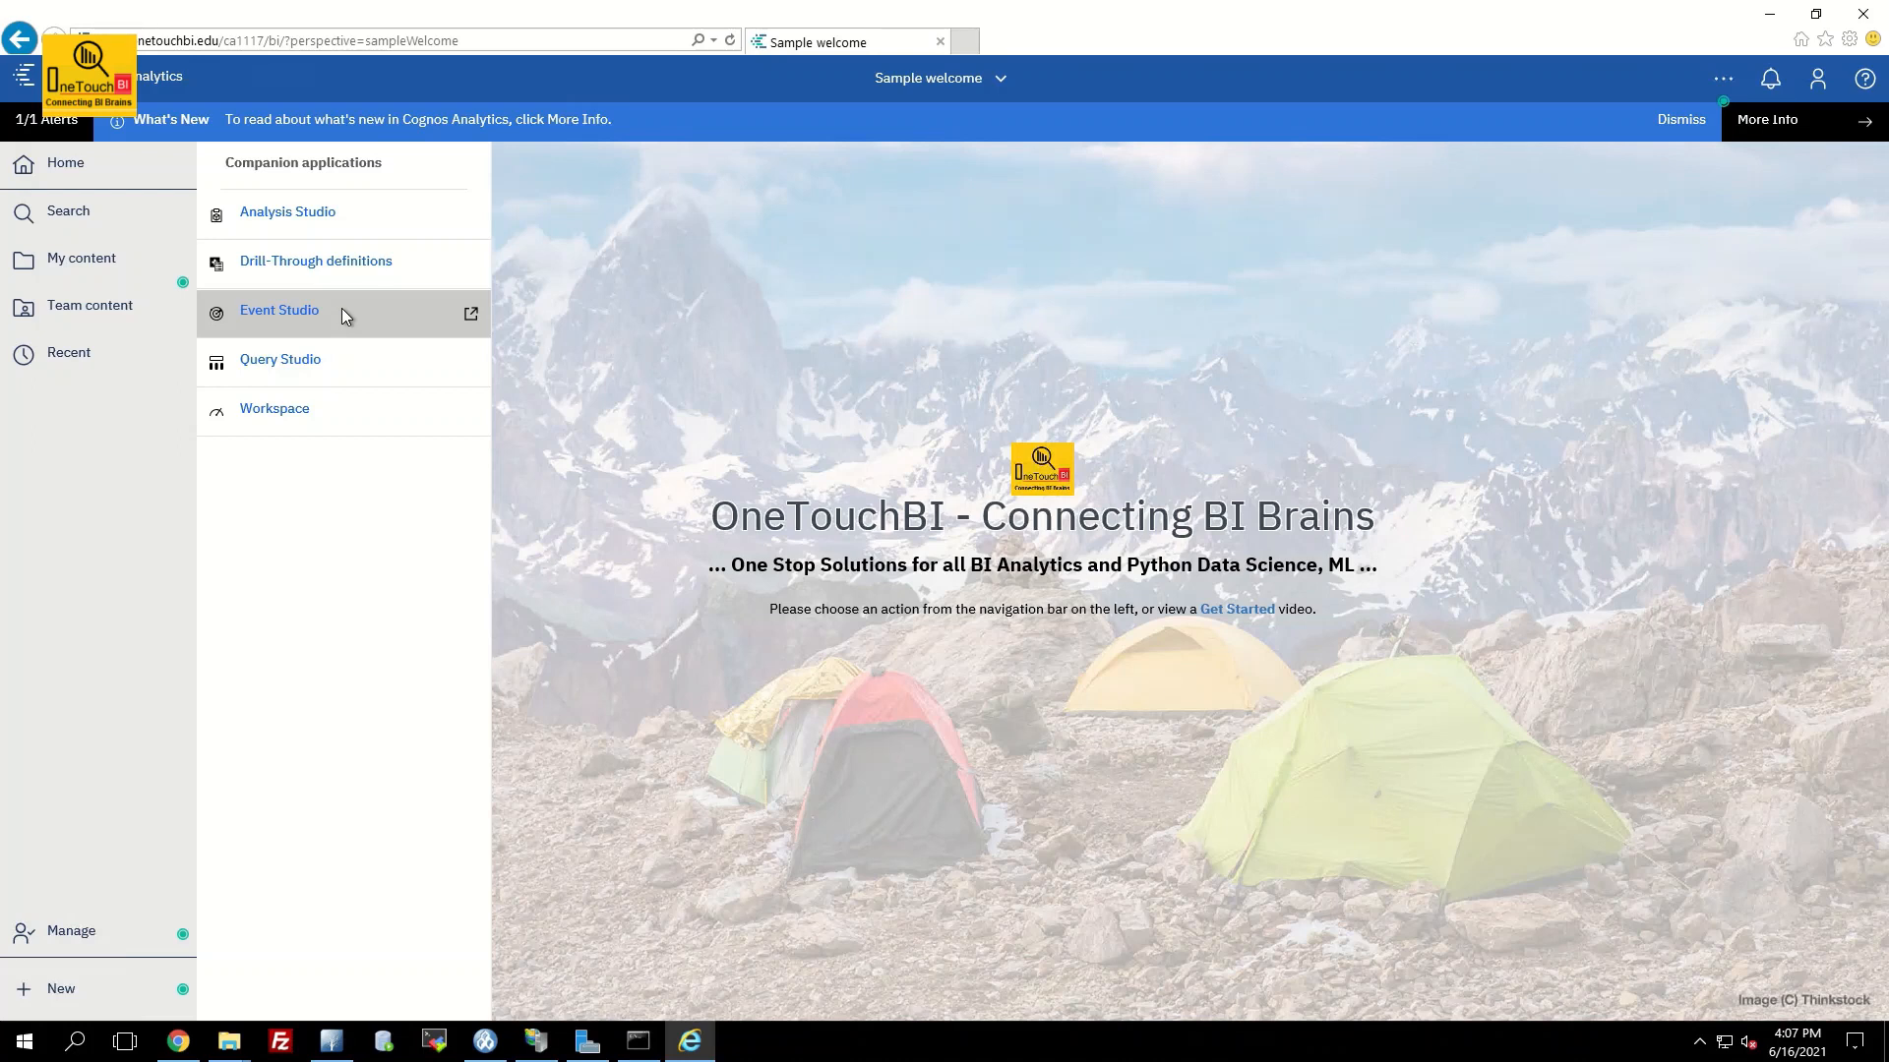
left_click(81, 934)
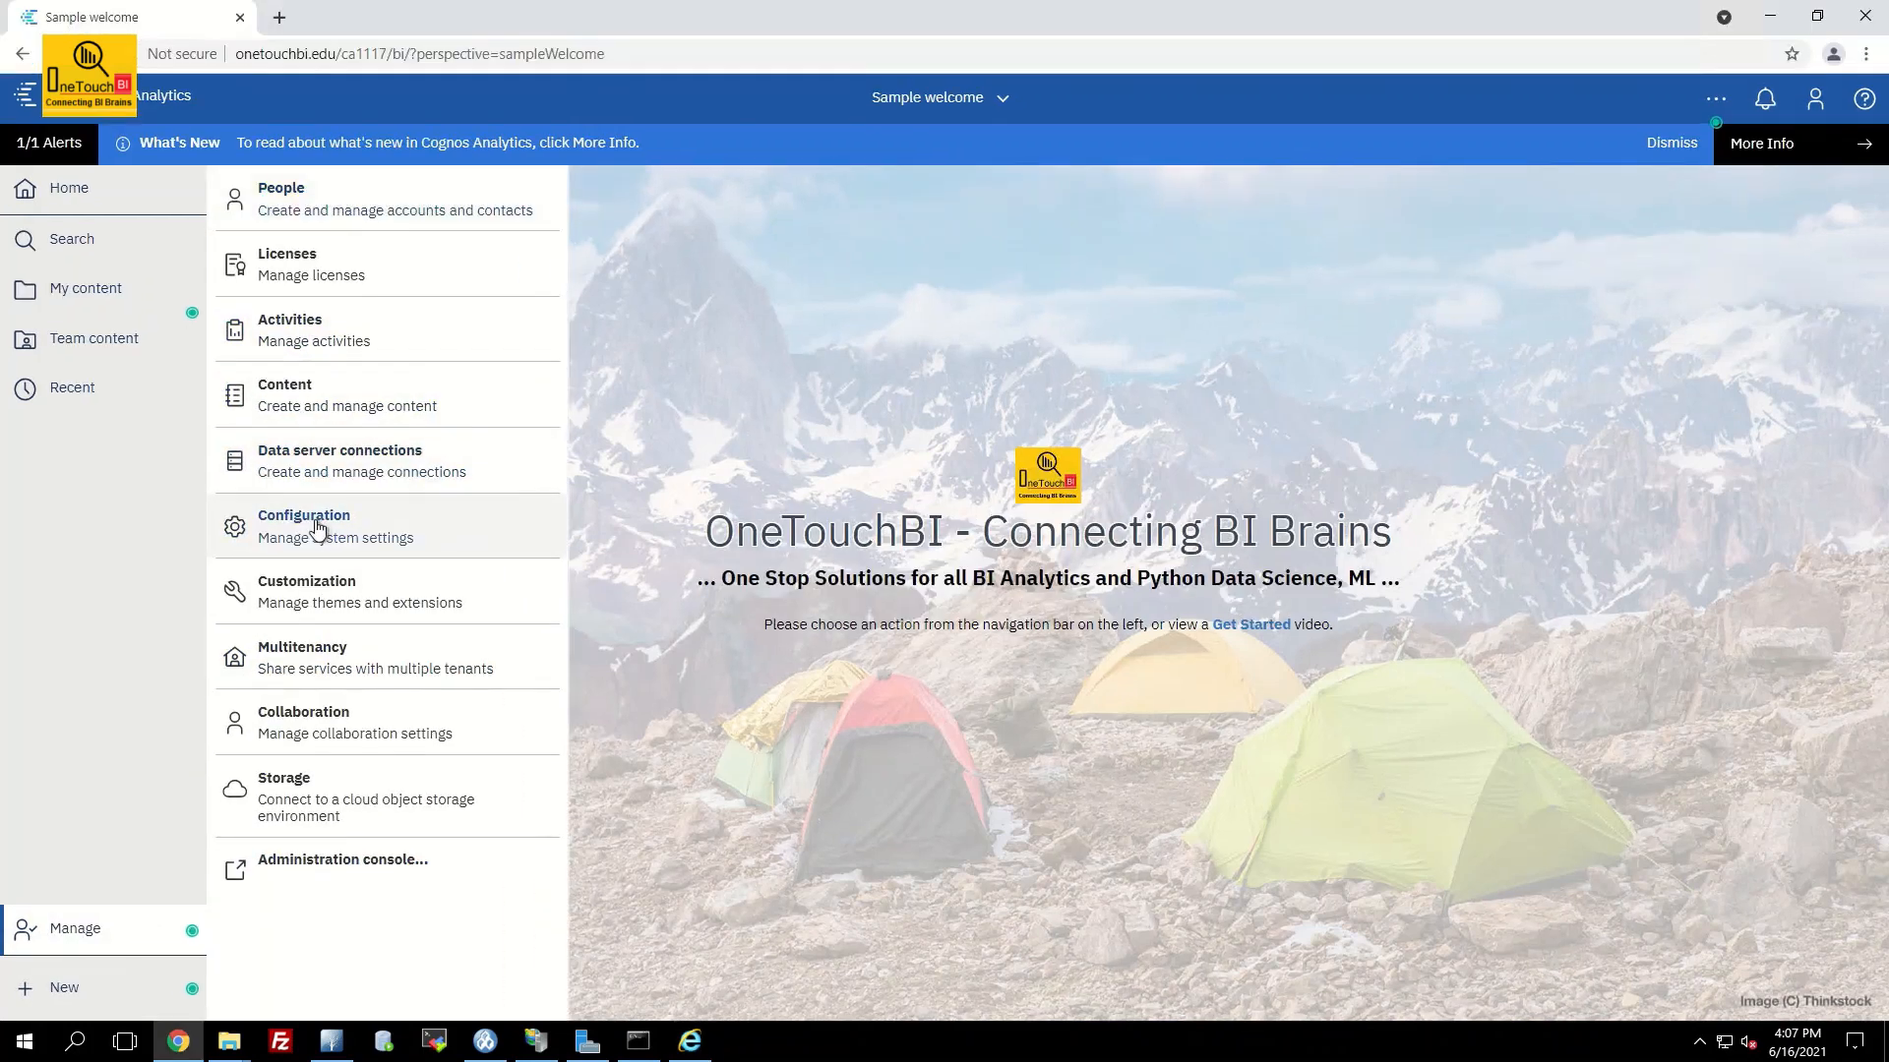
Add custom setting Configuration.LegacyLaunchable = 1 under System > Advanced settings and close the panel
left_click(317, 529)
left_click(329, 252)
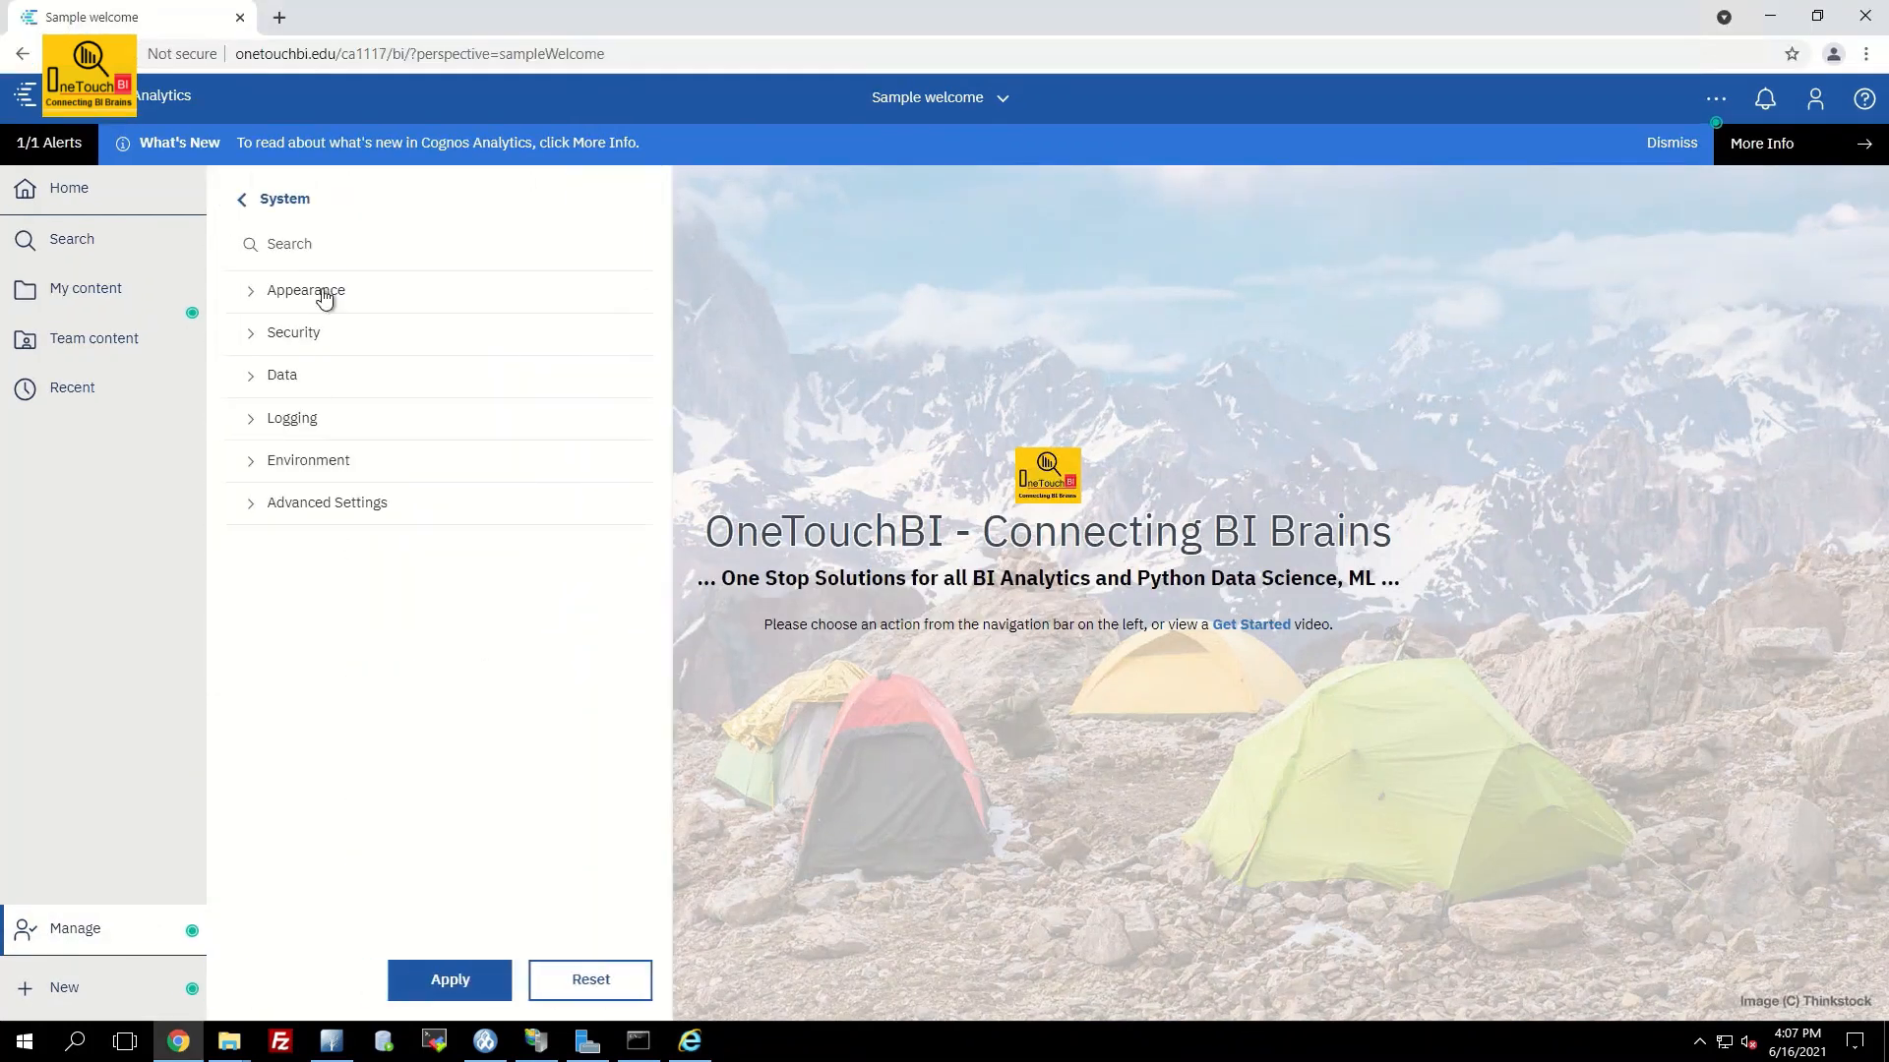
left_click(321, 507)
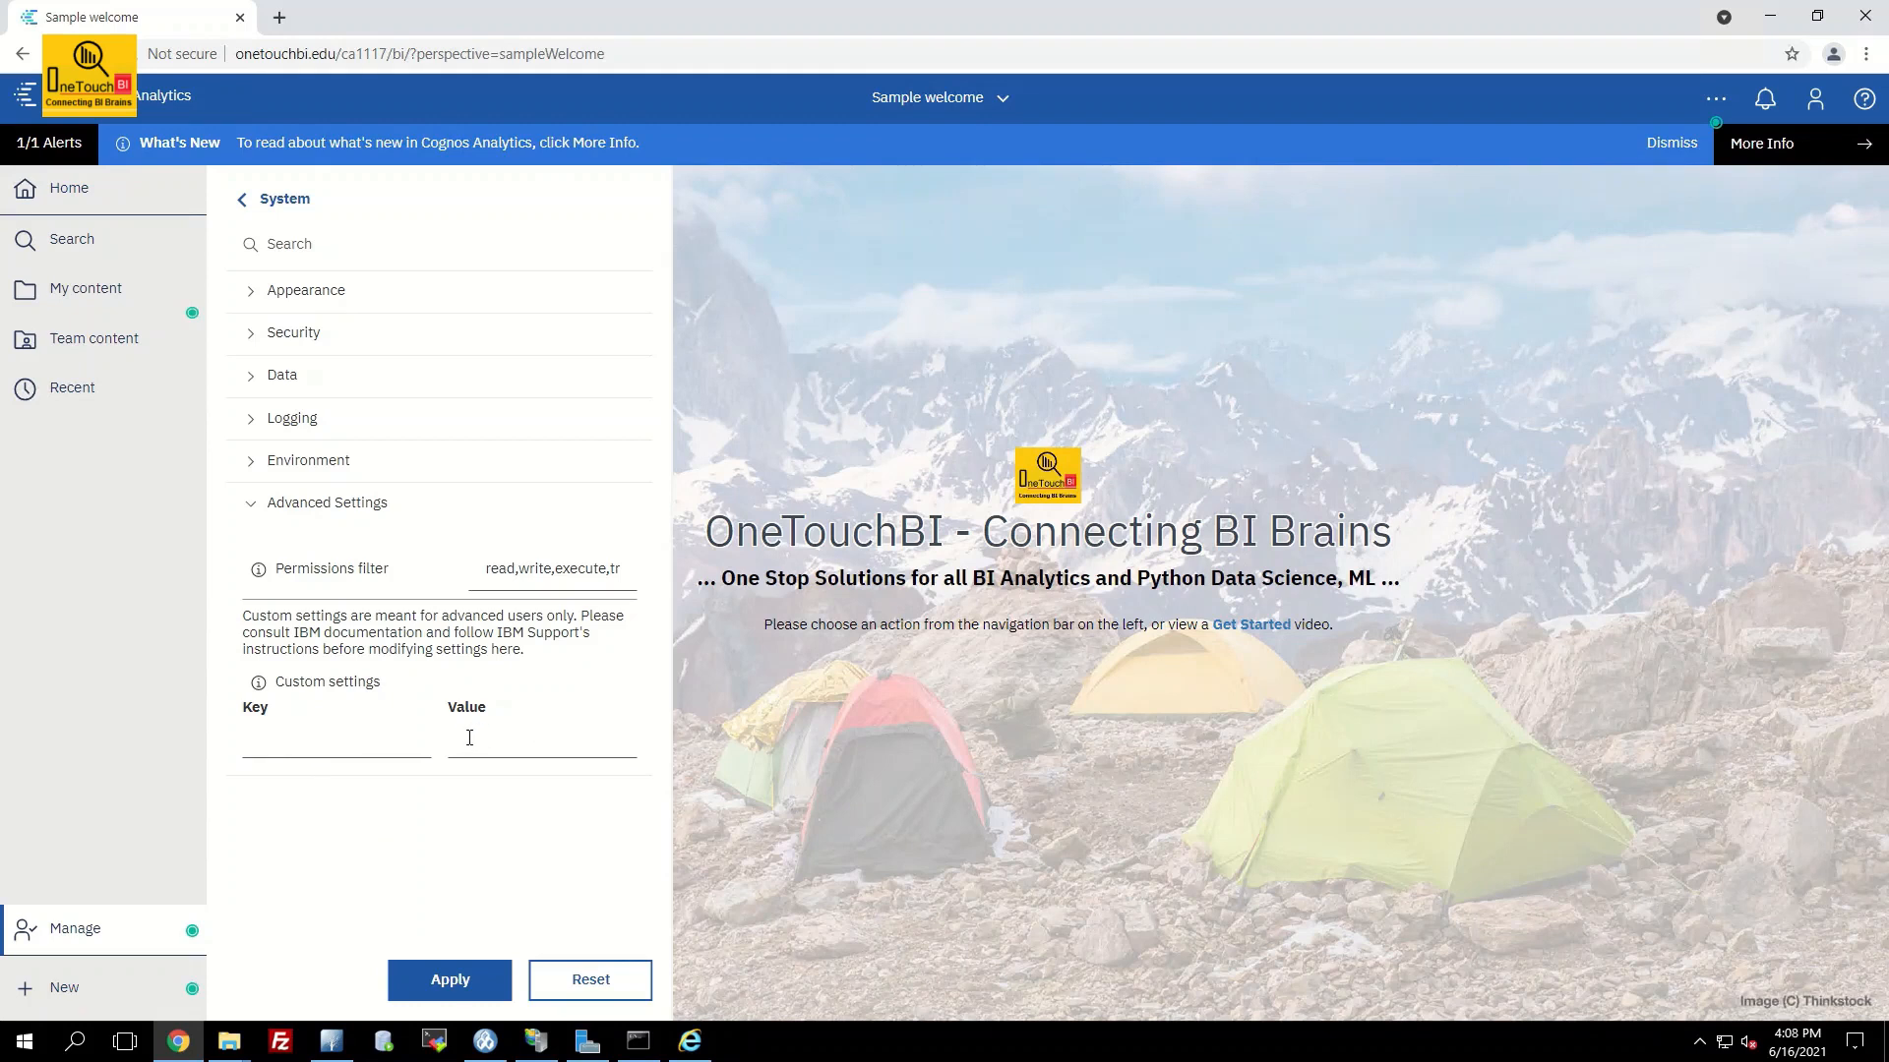
left_click(362, 747)
type("Configuration")
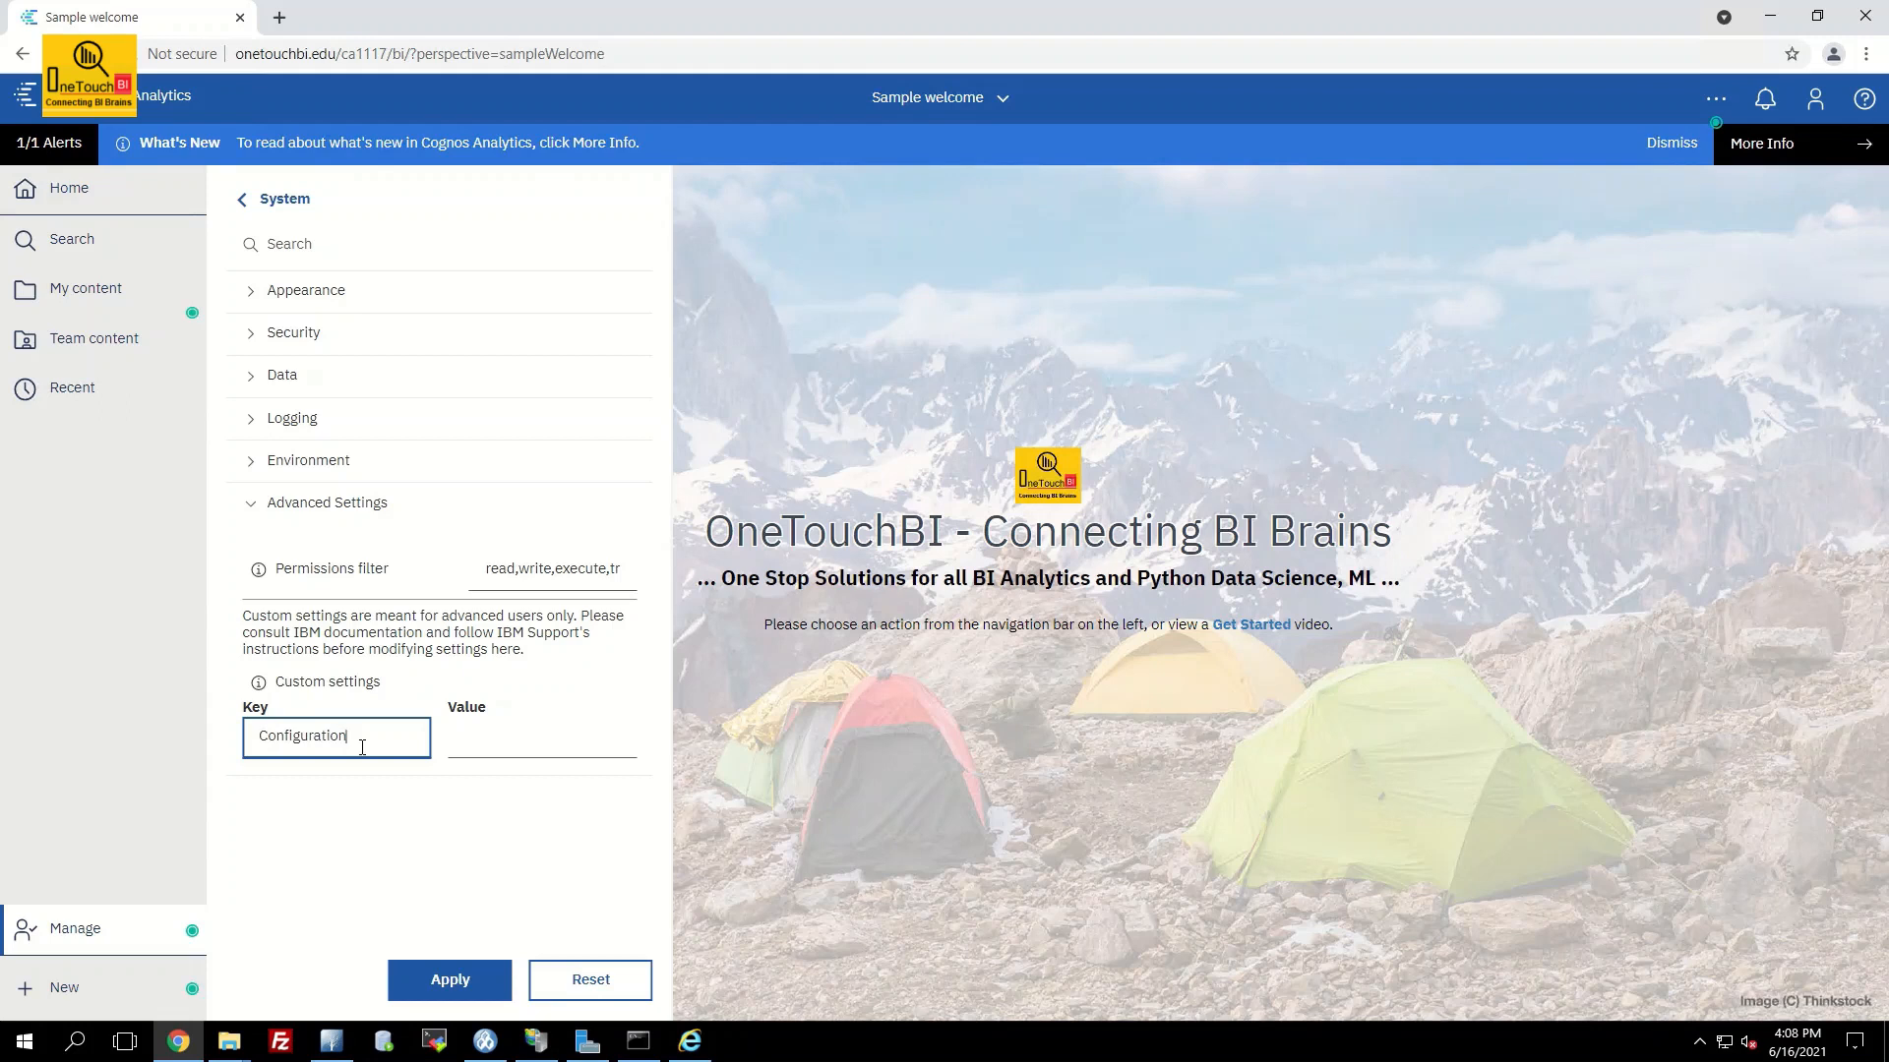
type(".LegacyLaunchable")
key("Tab")
type("1")
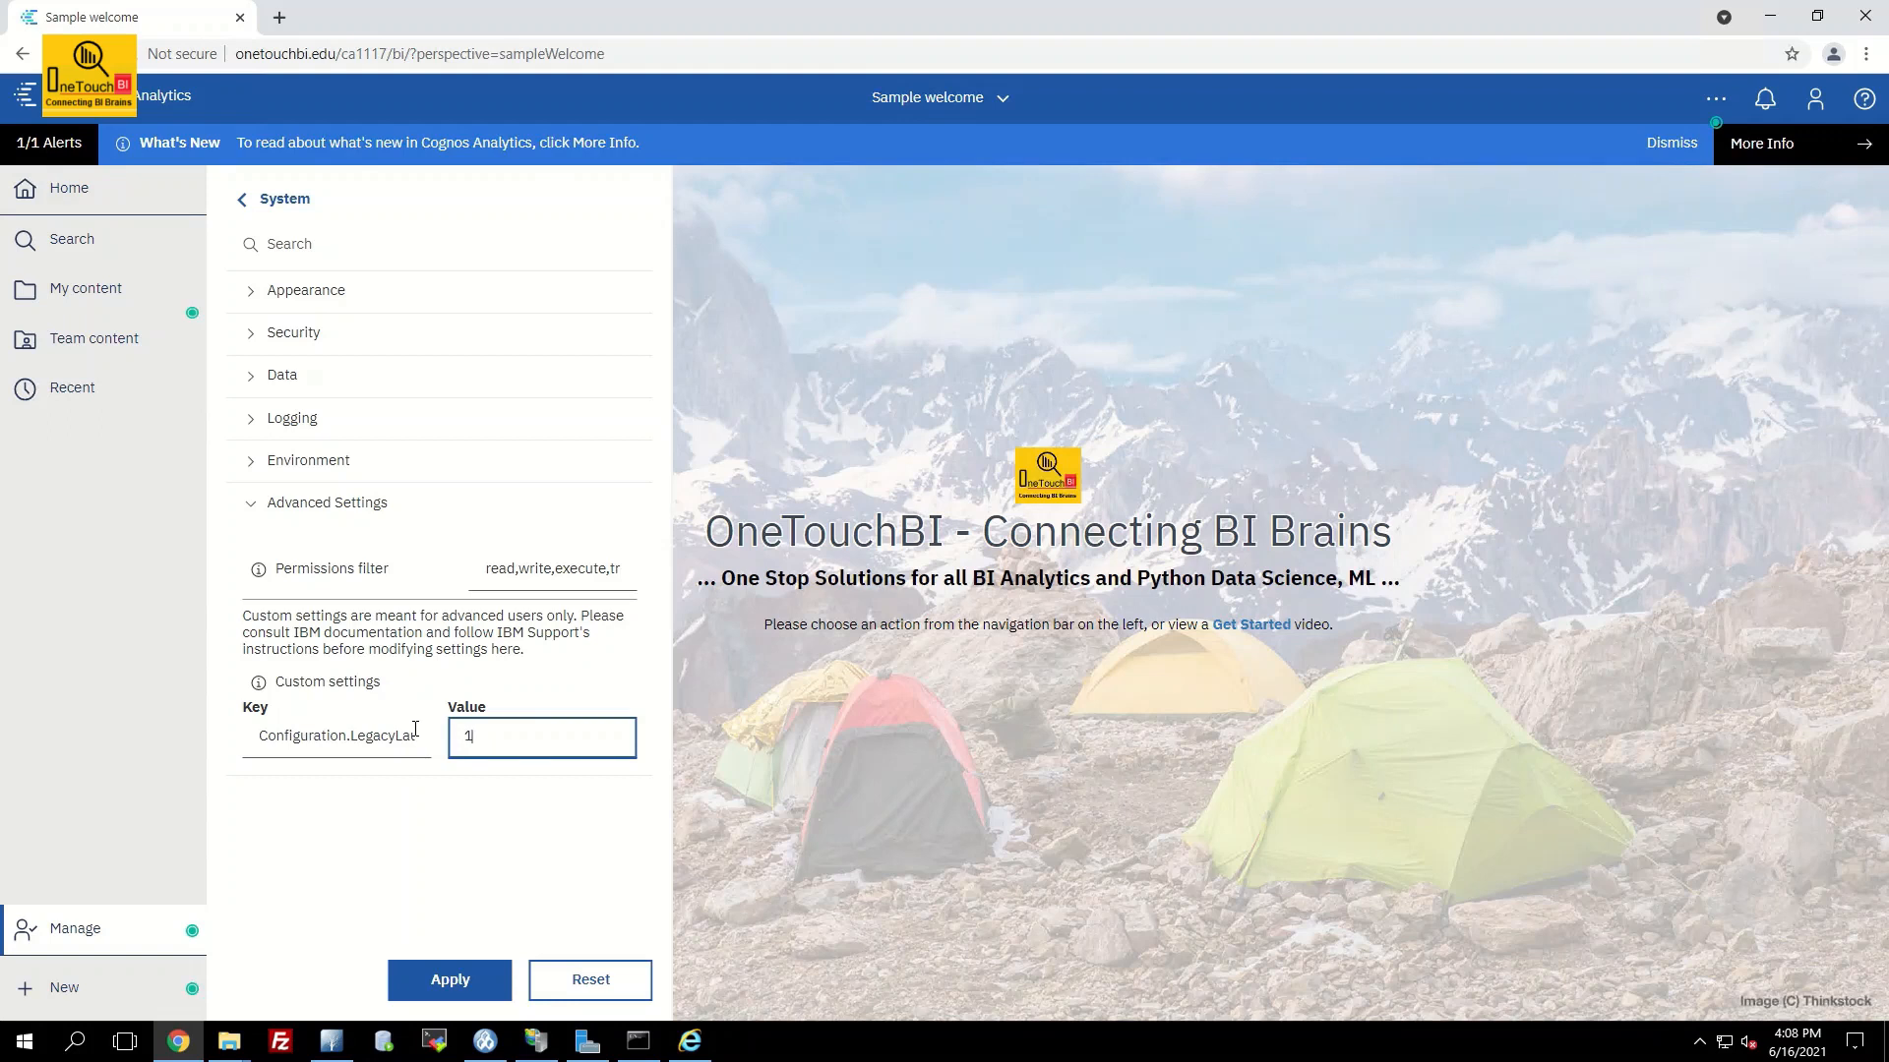
left_click(978, 785)
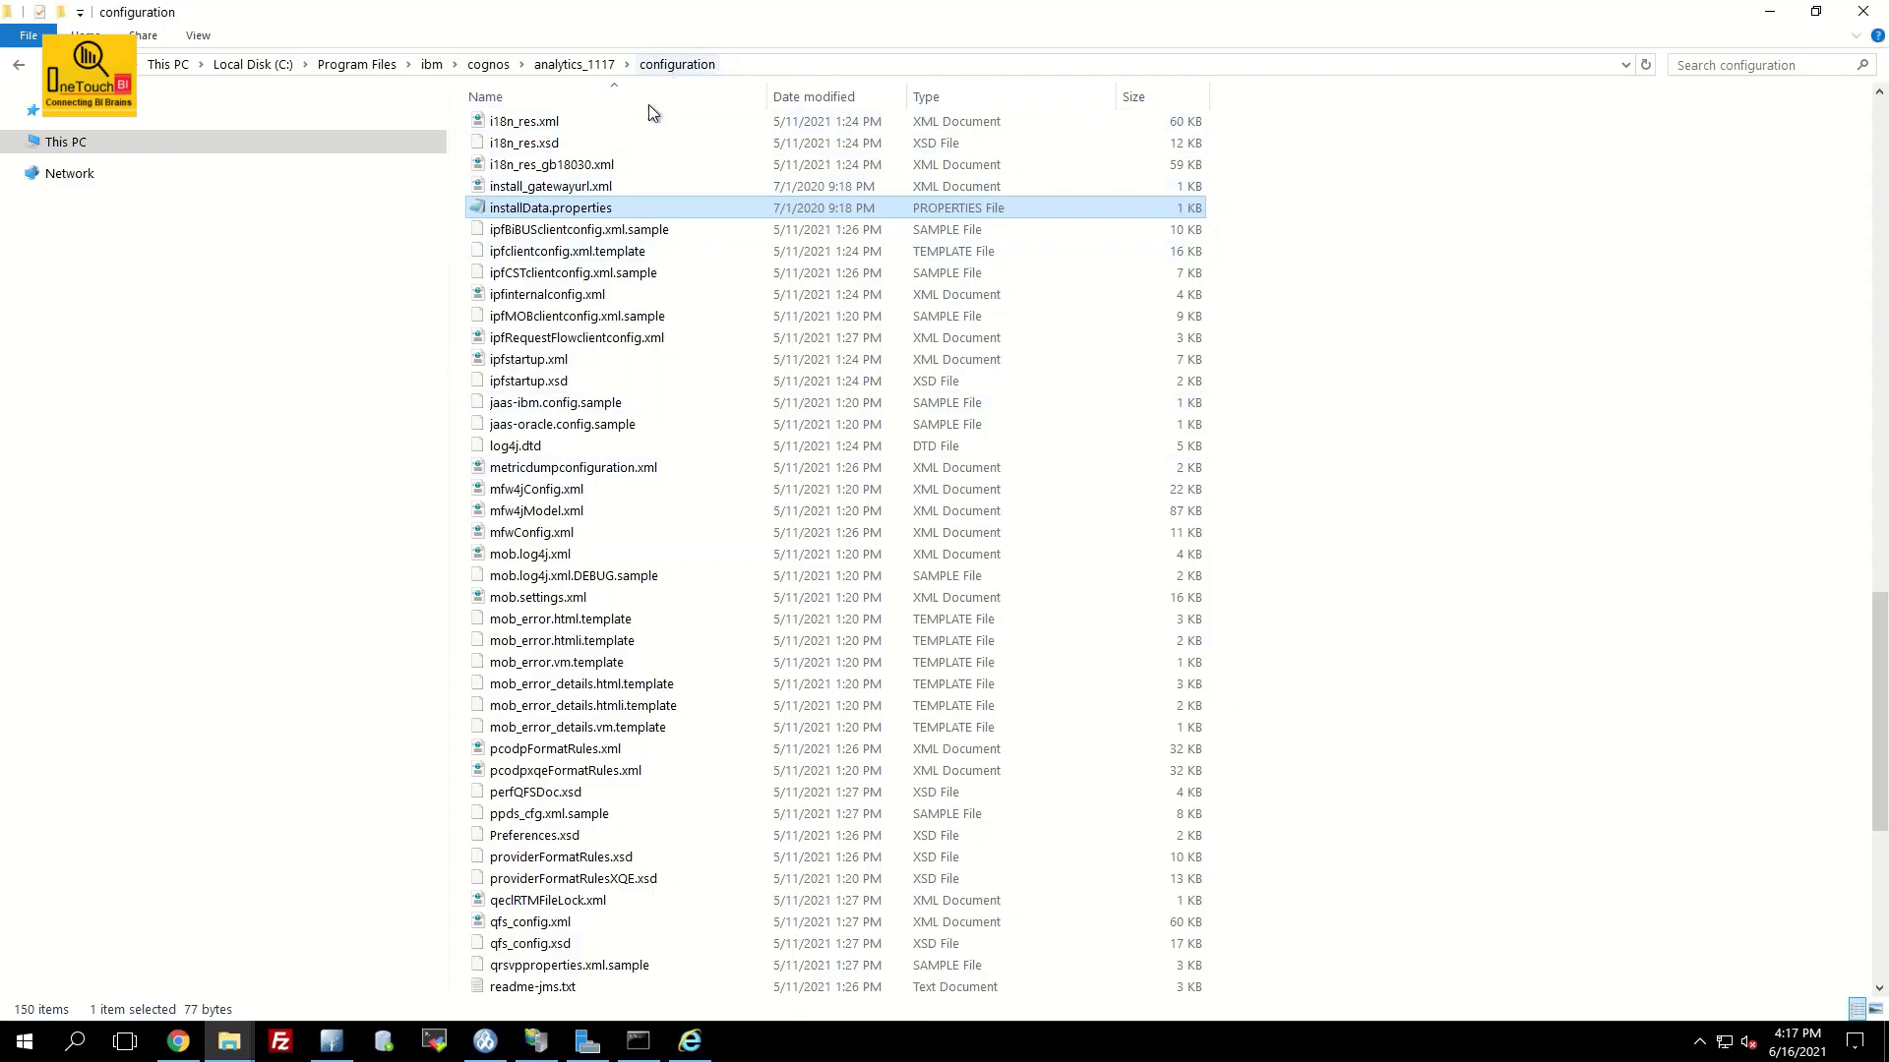
right_click(592, 209)
left_click(634, 247)
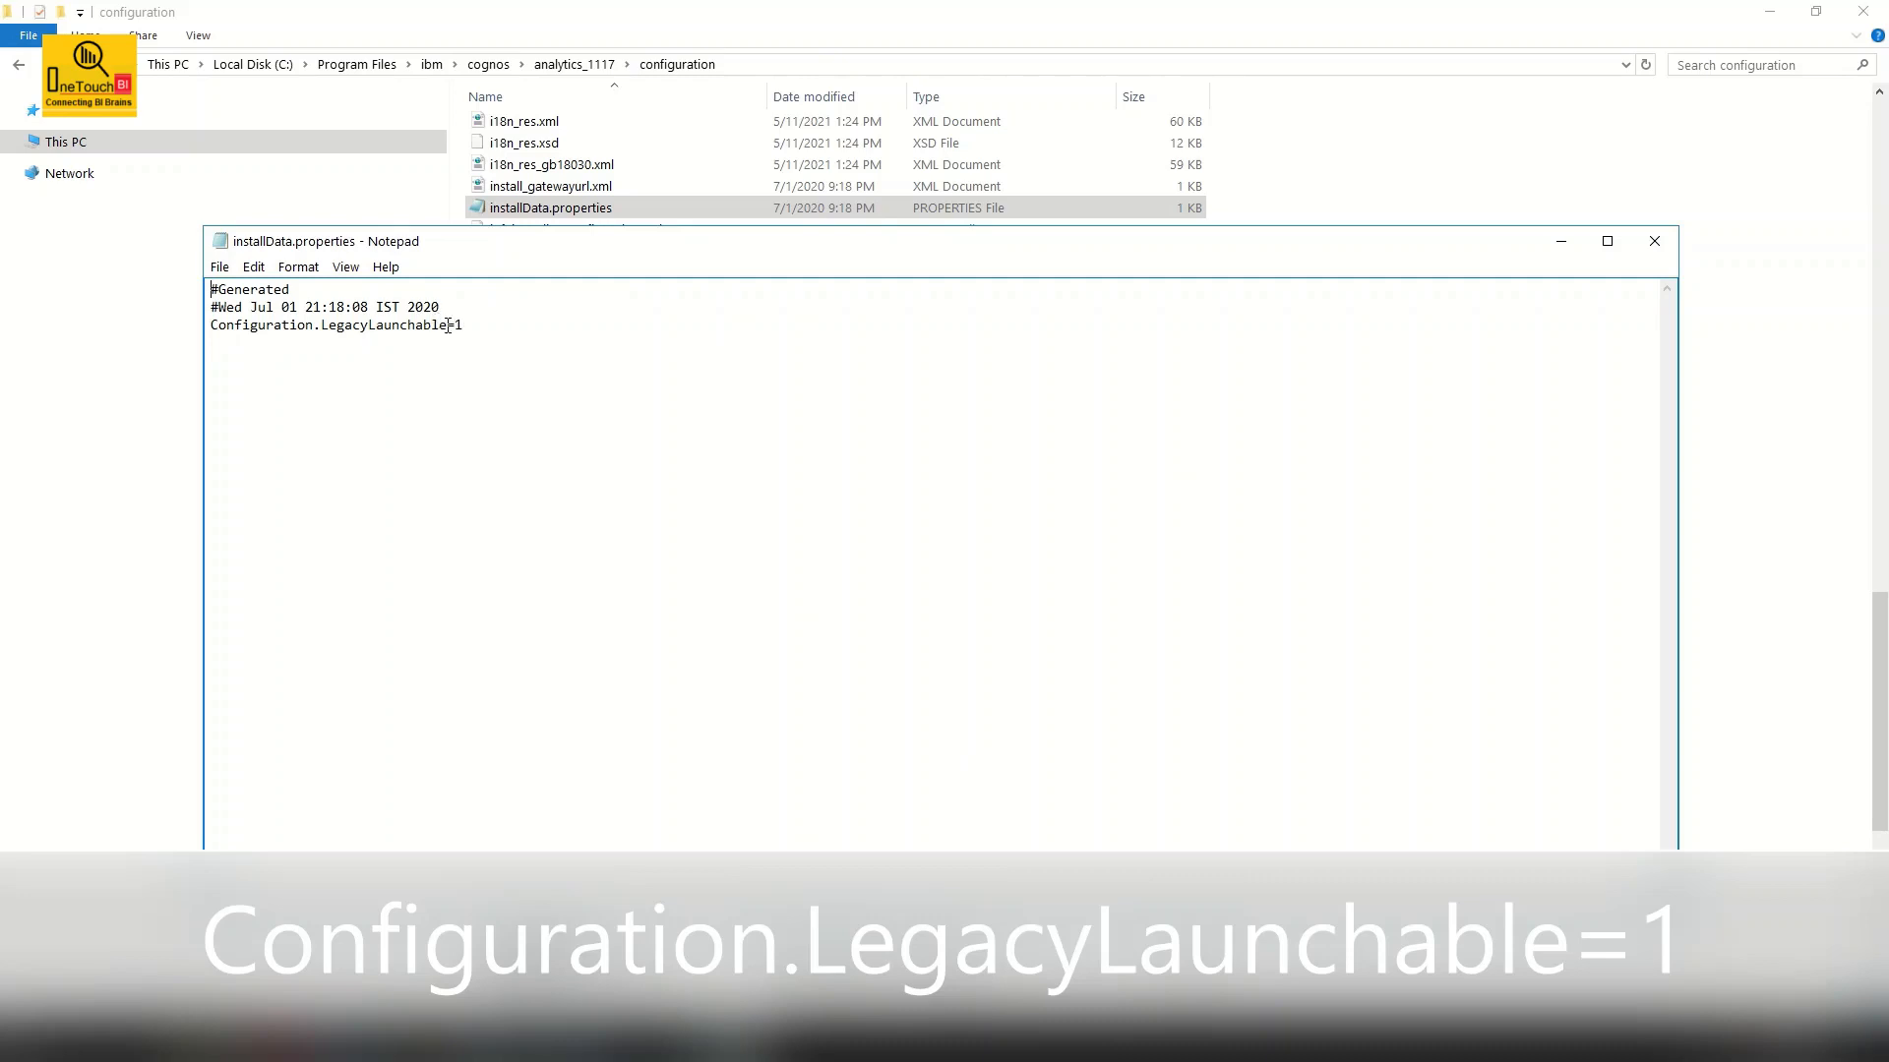
left_click_drag(339, 342, 201, 330)
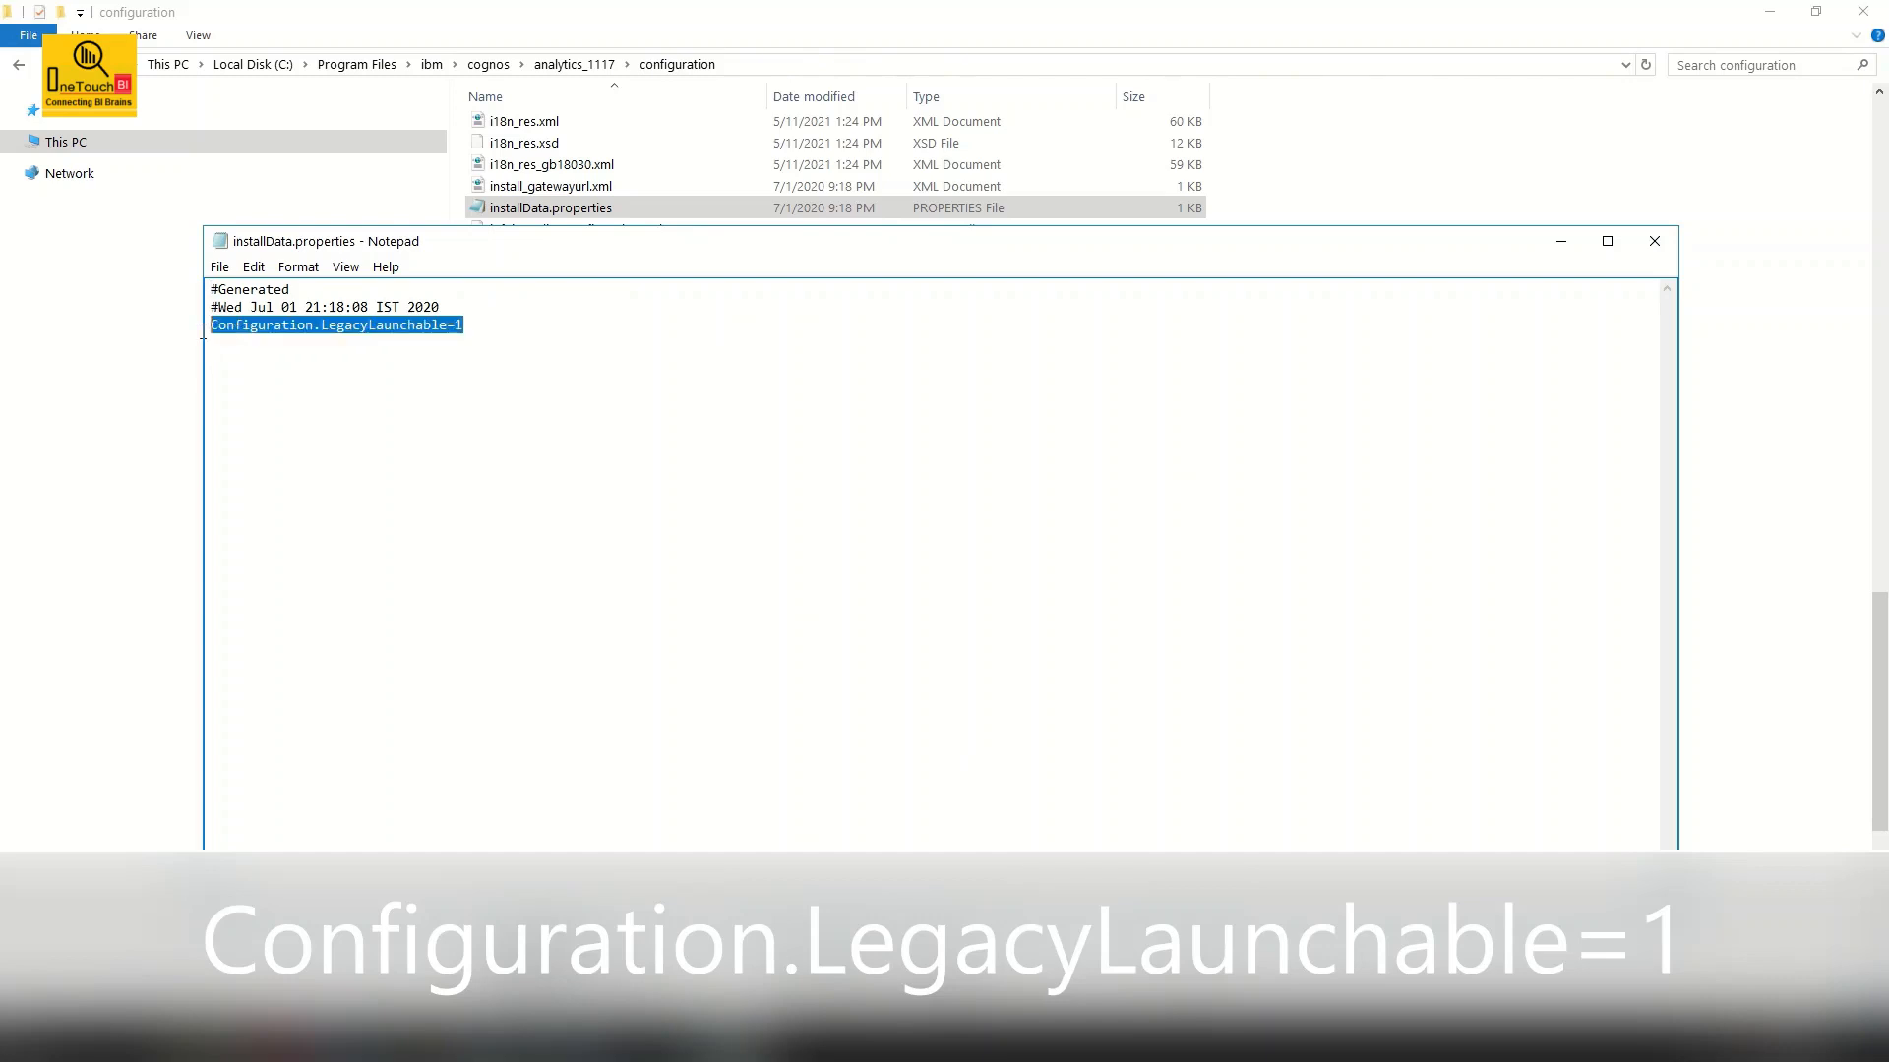
left_click(268, 338)
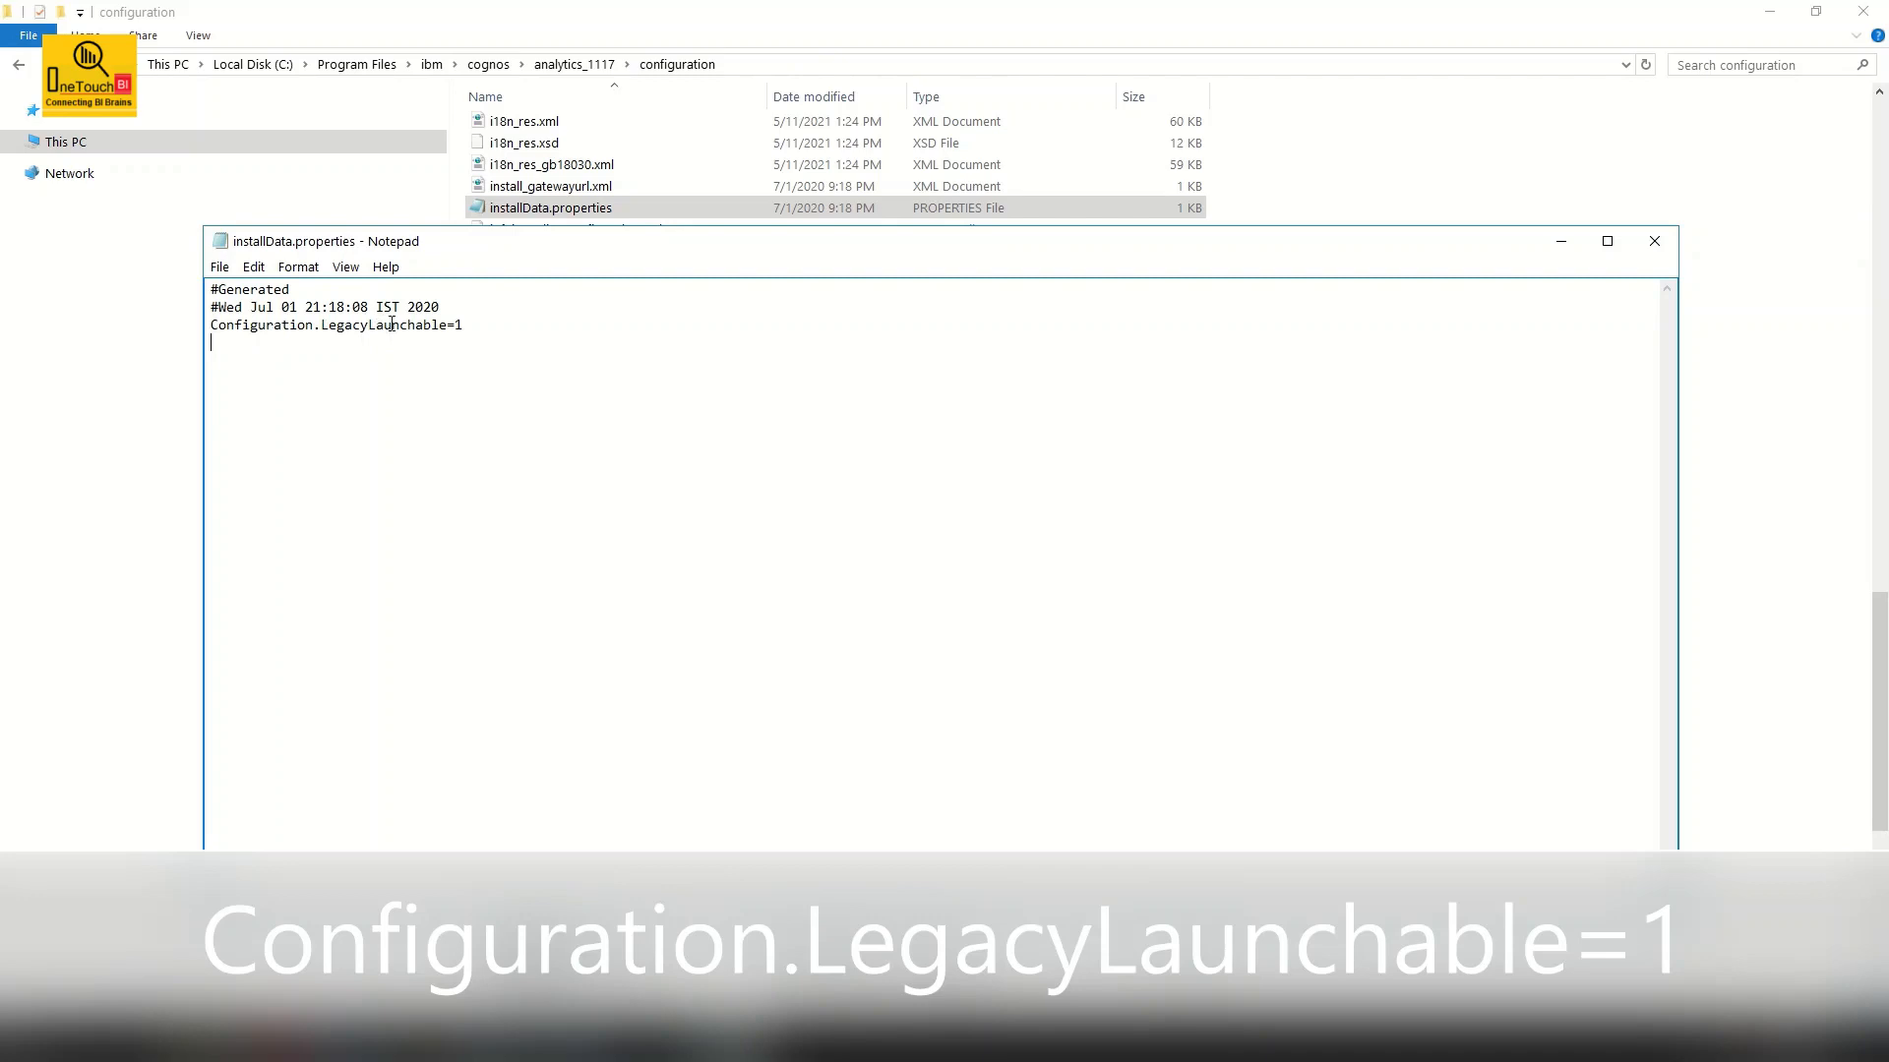
left_click(463, 326)
key("alt+f")
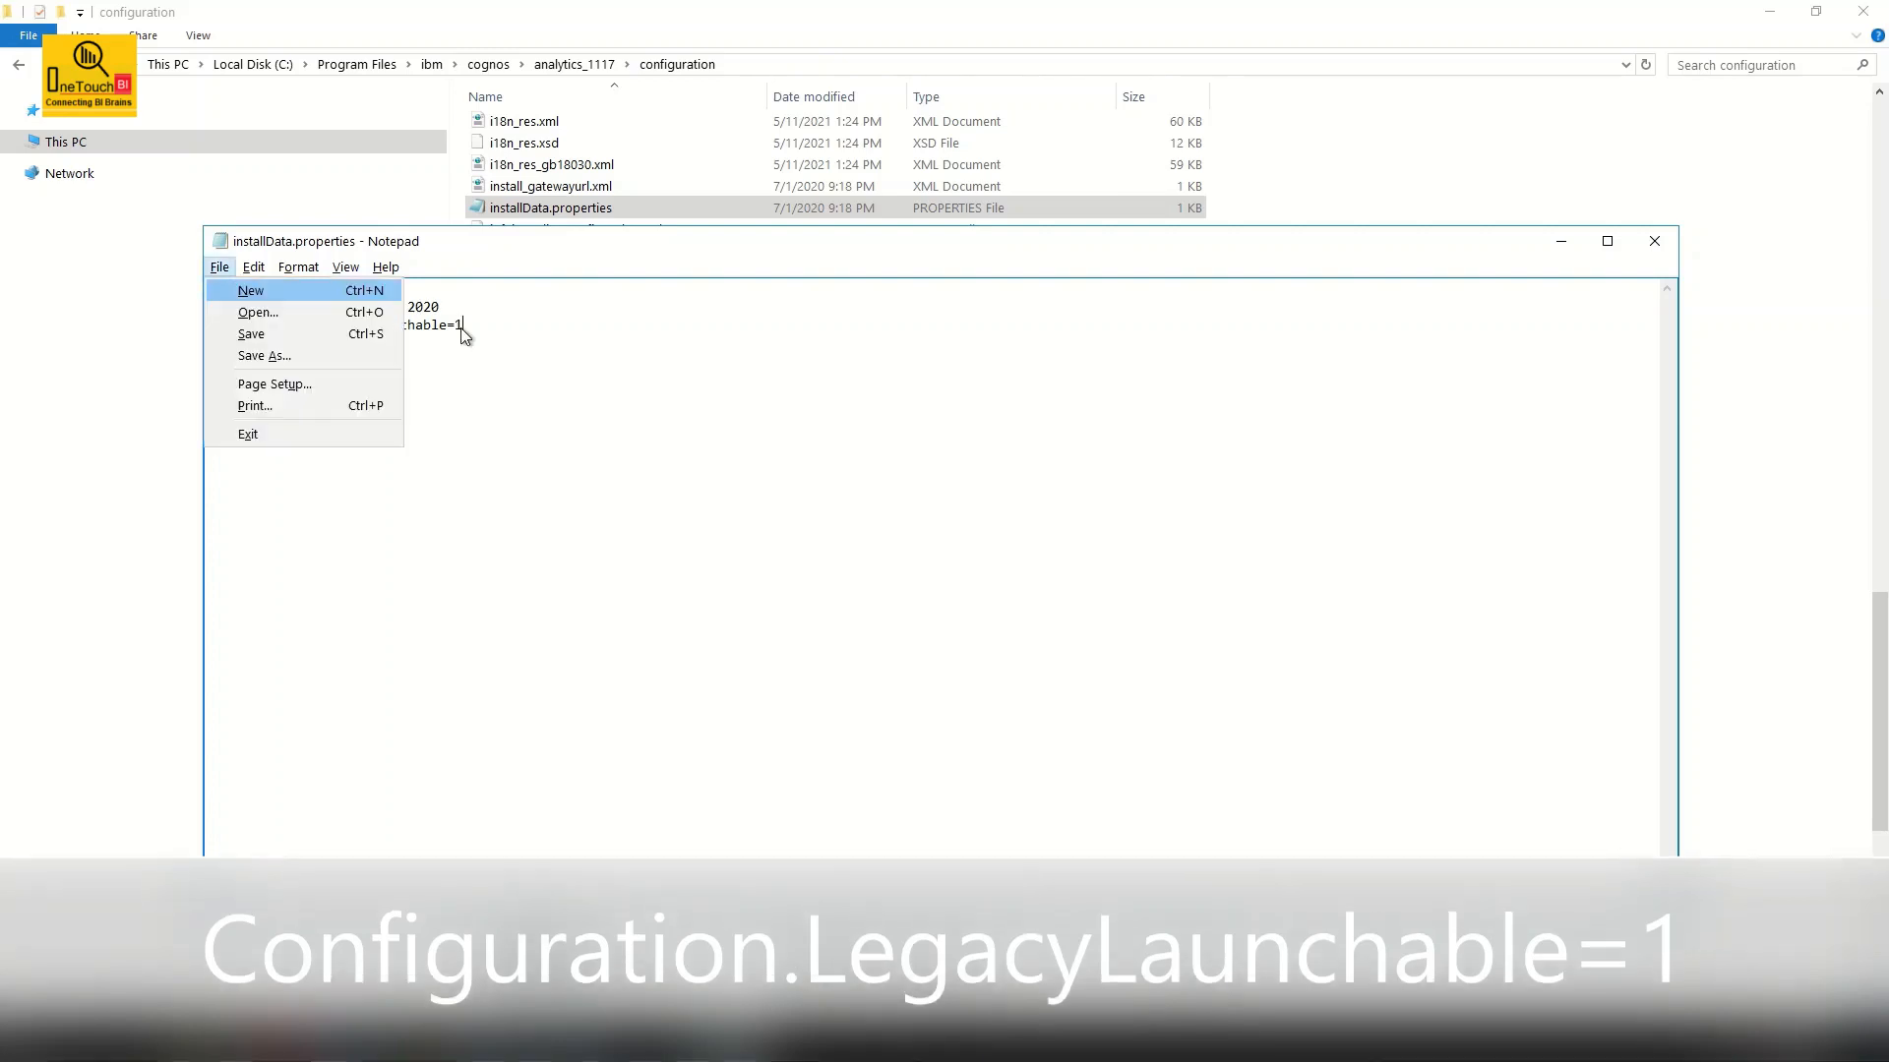
key("a")
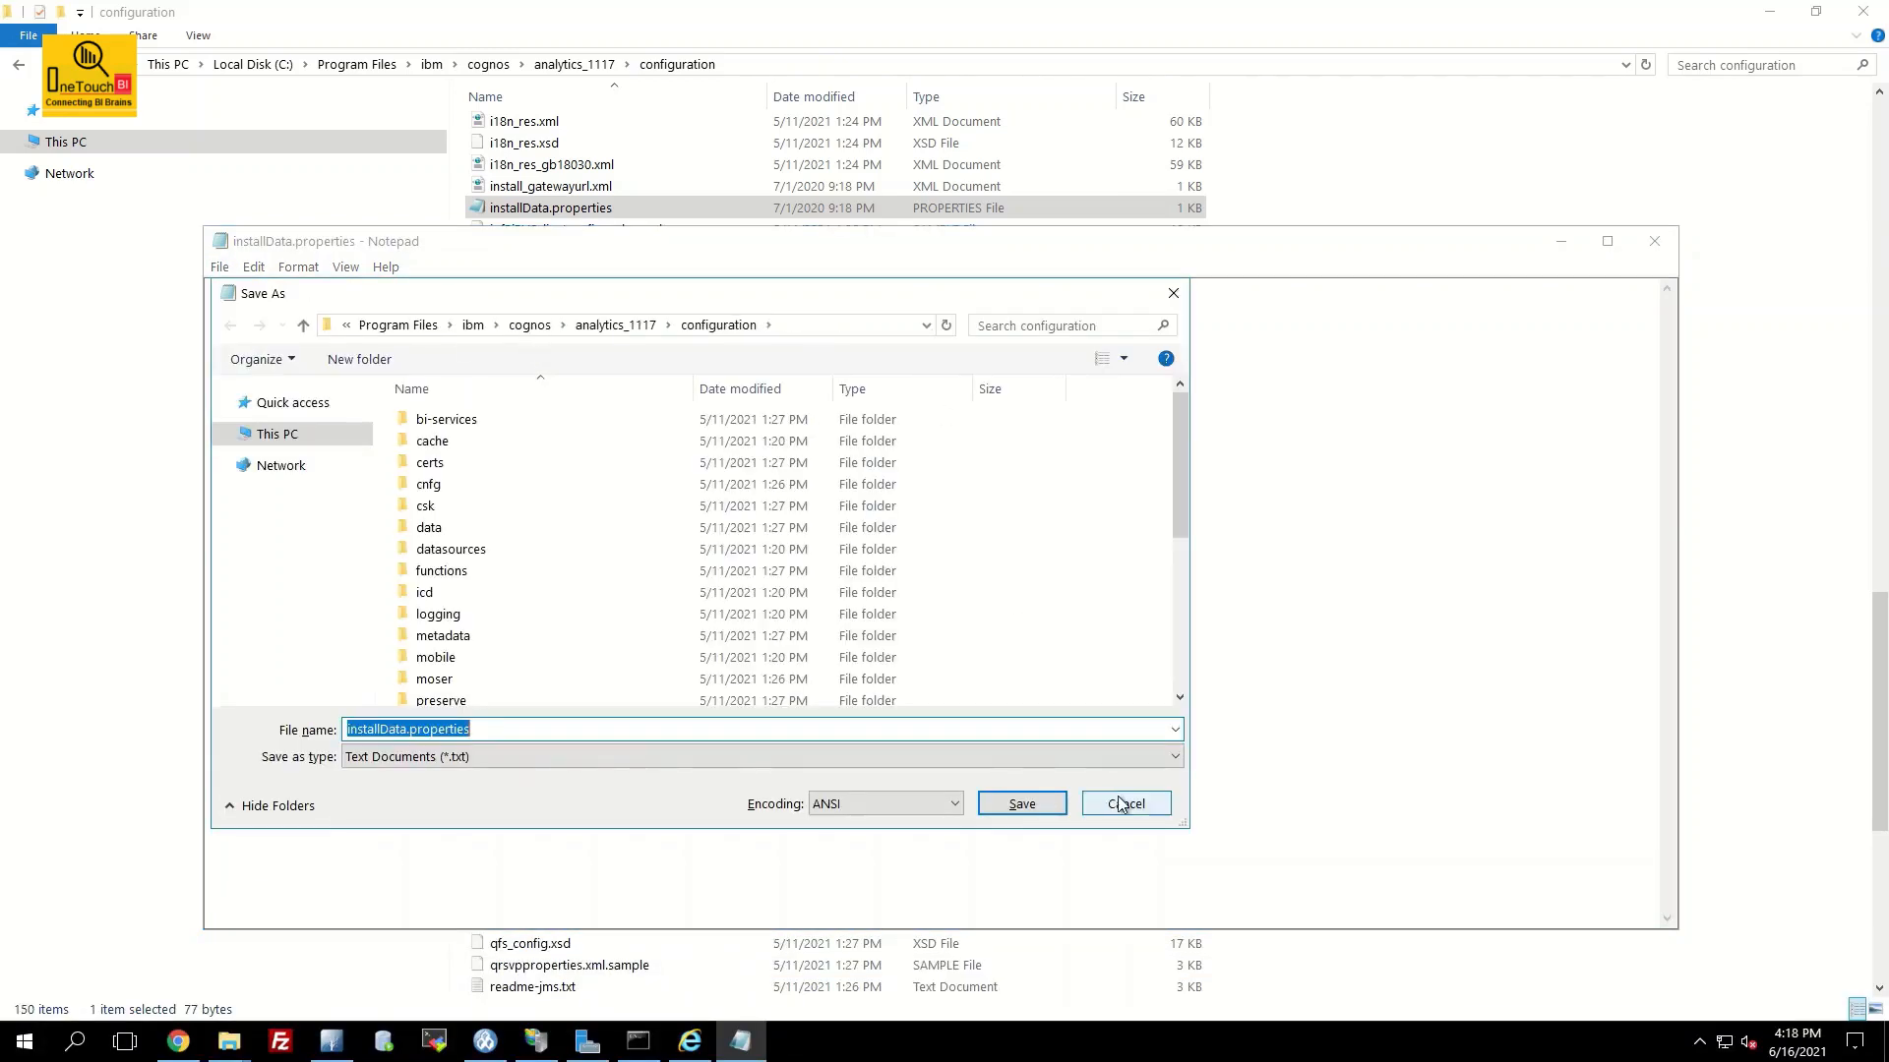
left_click(1122, 804)
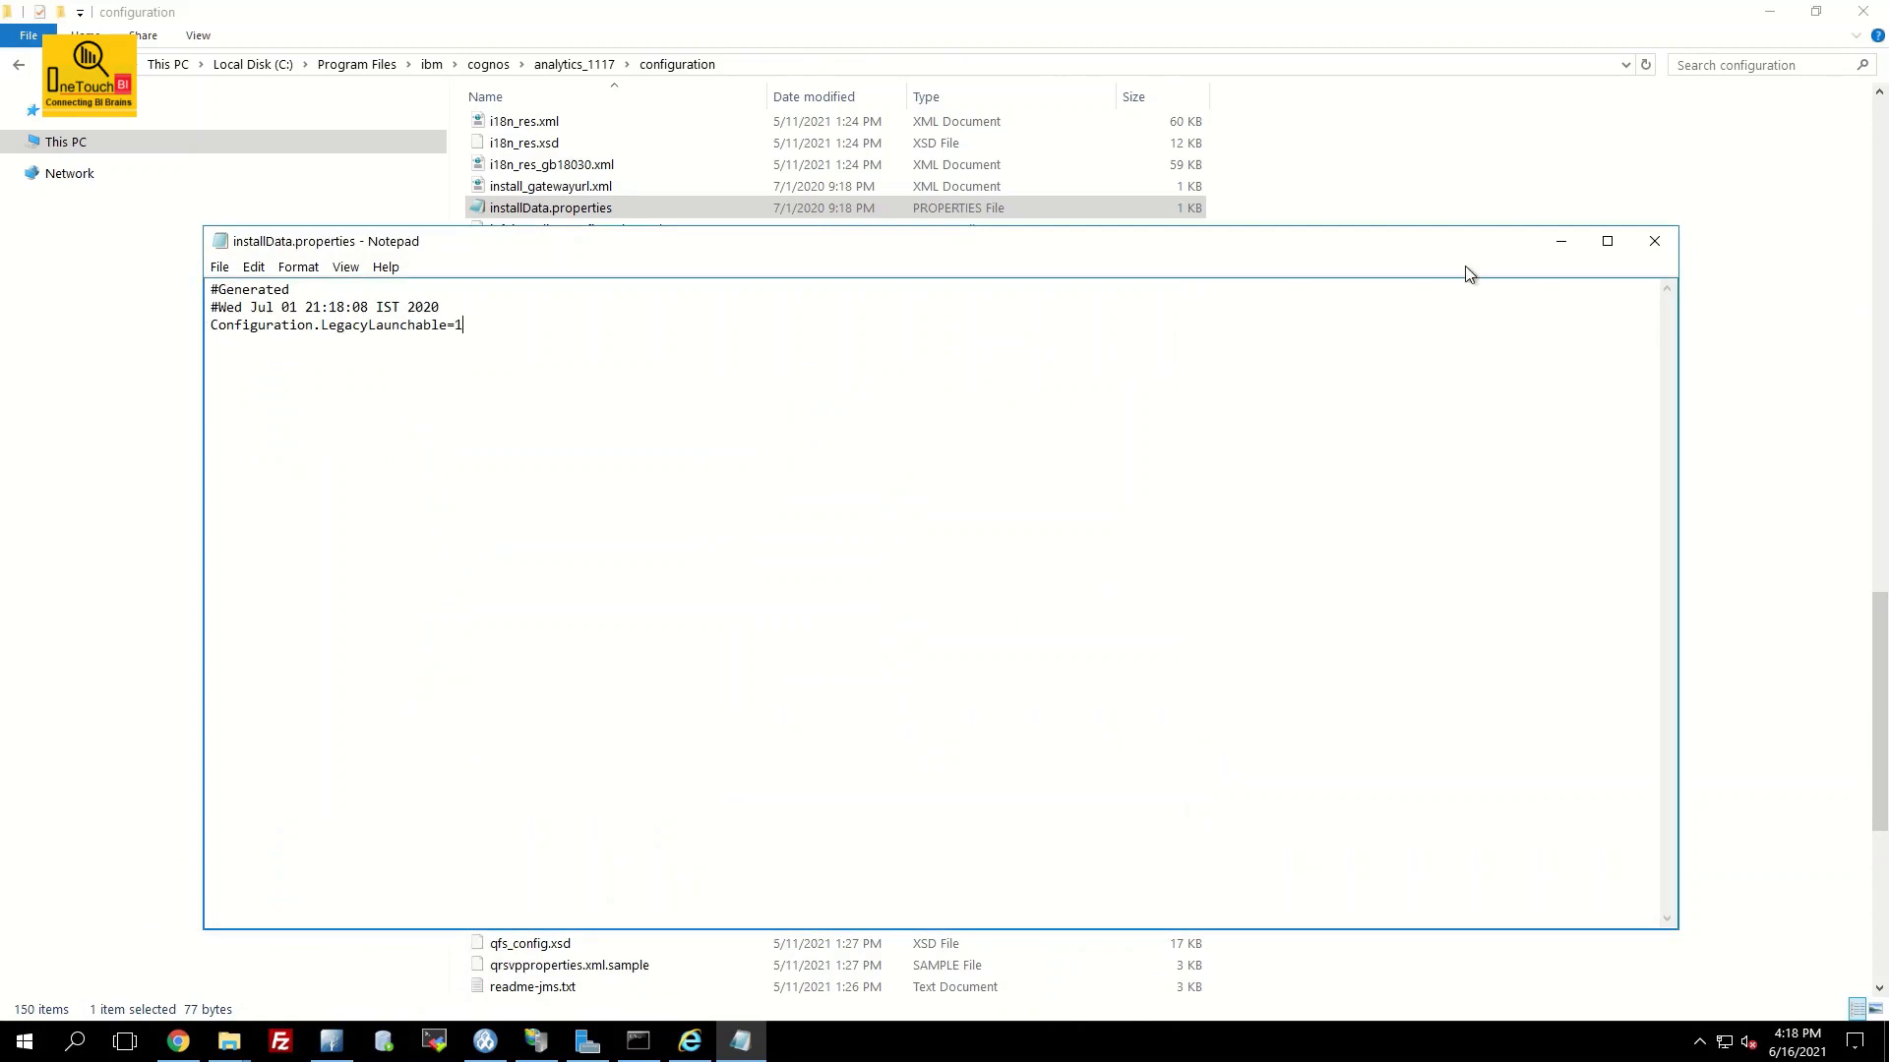
left_click(1652, 242)
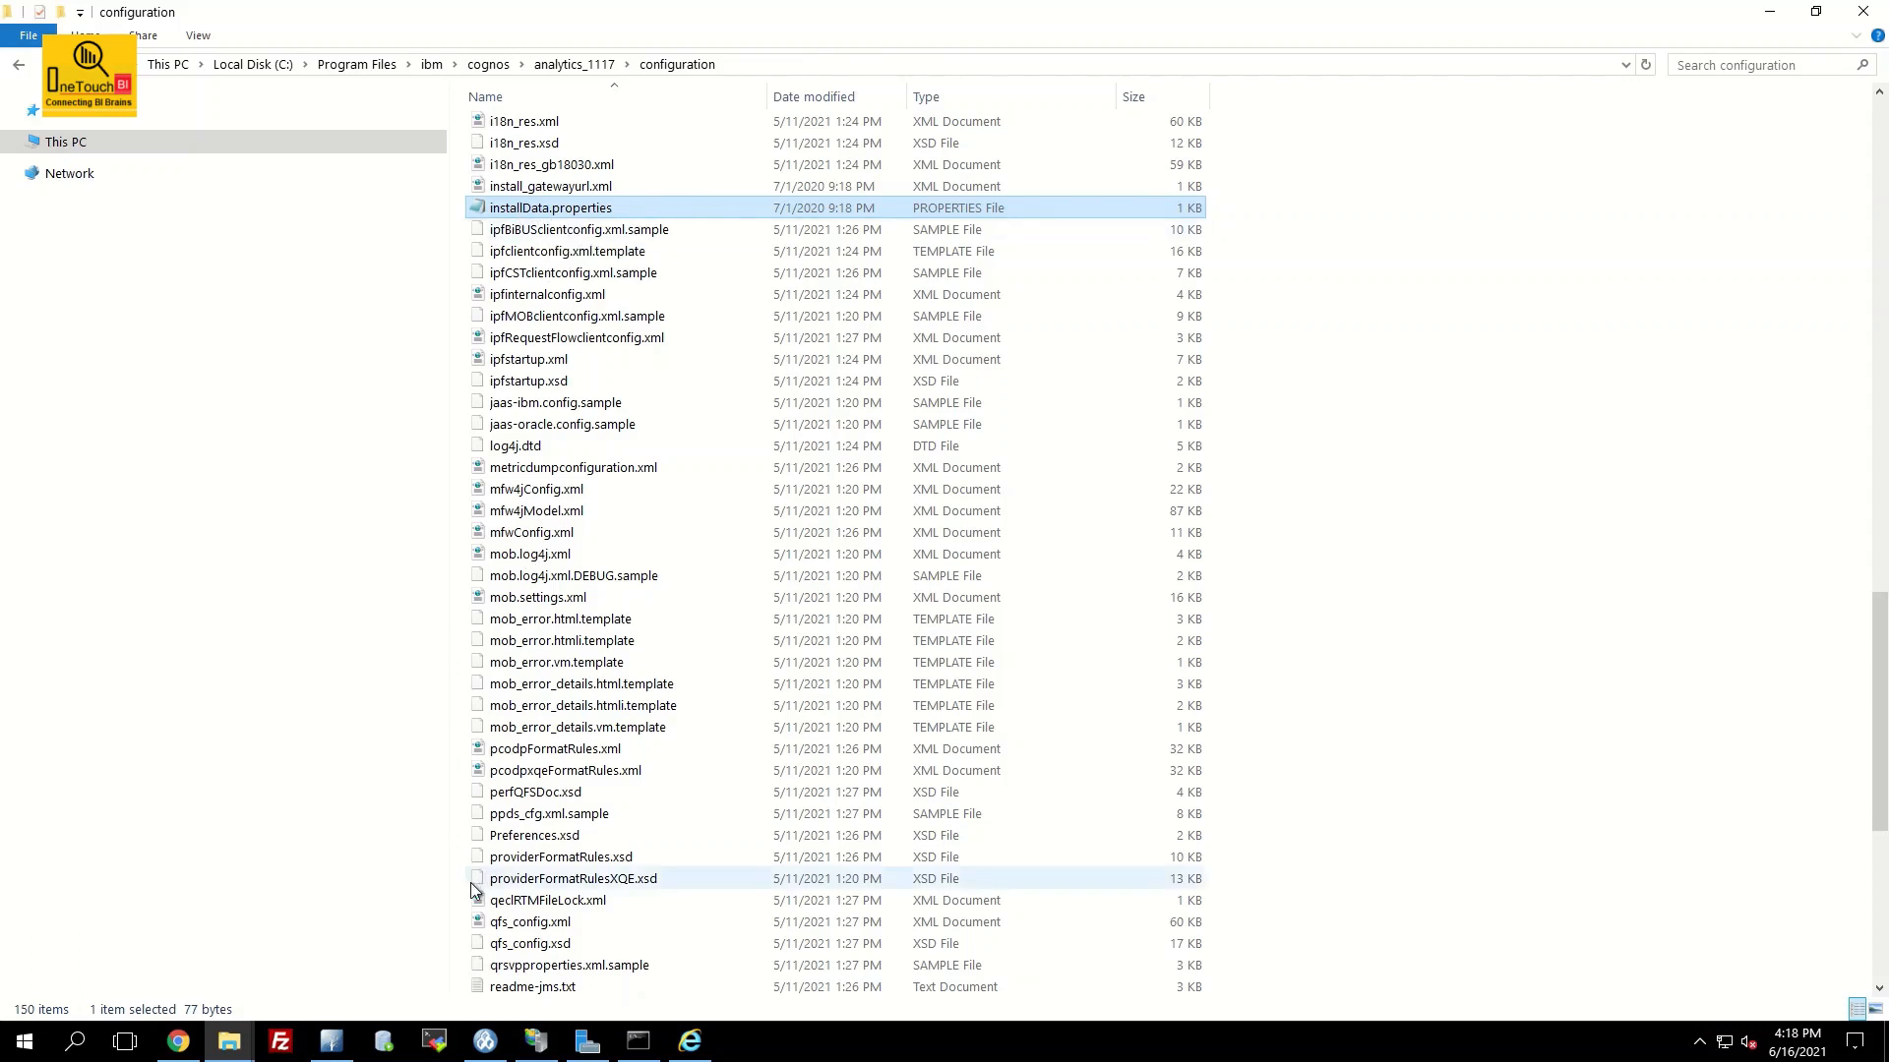
Bring IBM Cognos Configuration to the front from the taskbar
left_click(485, 1041)
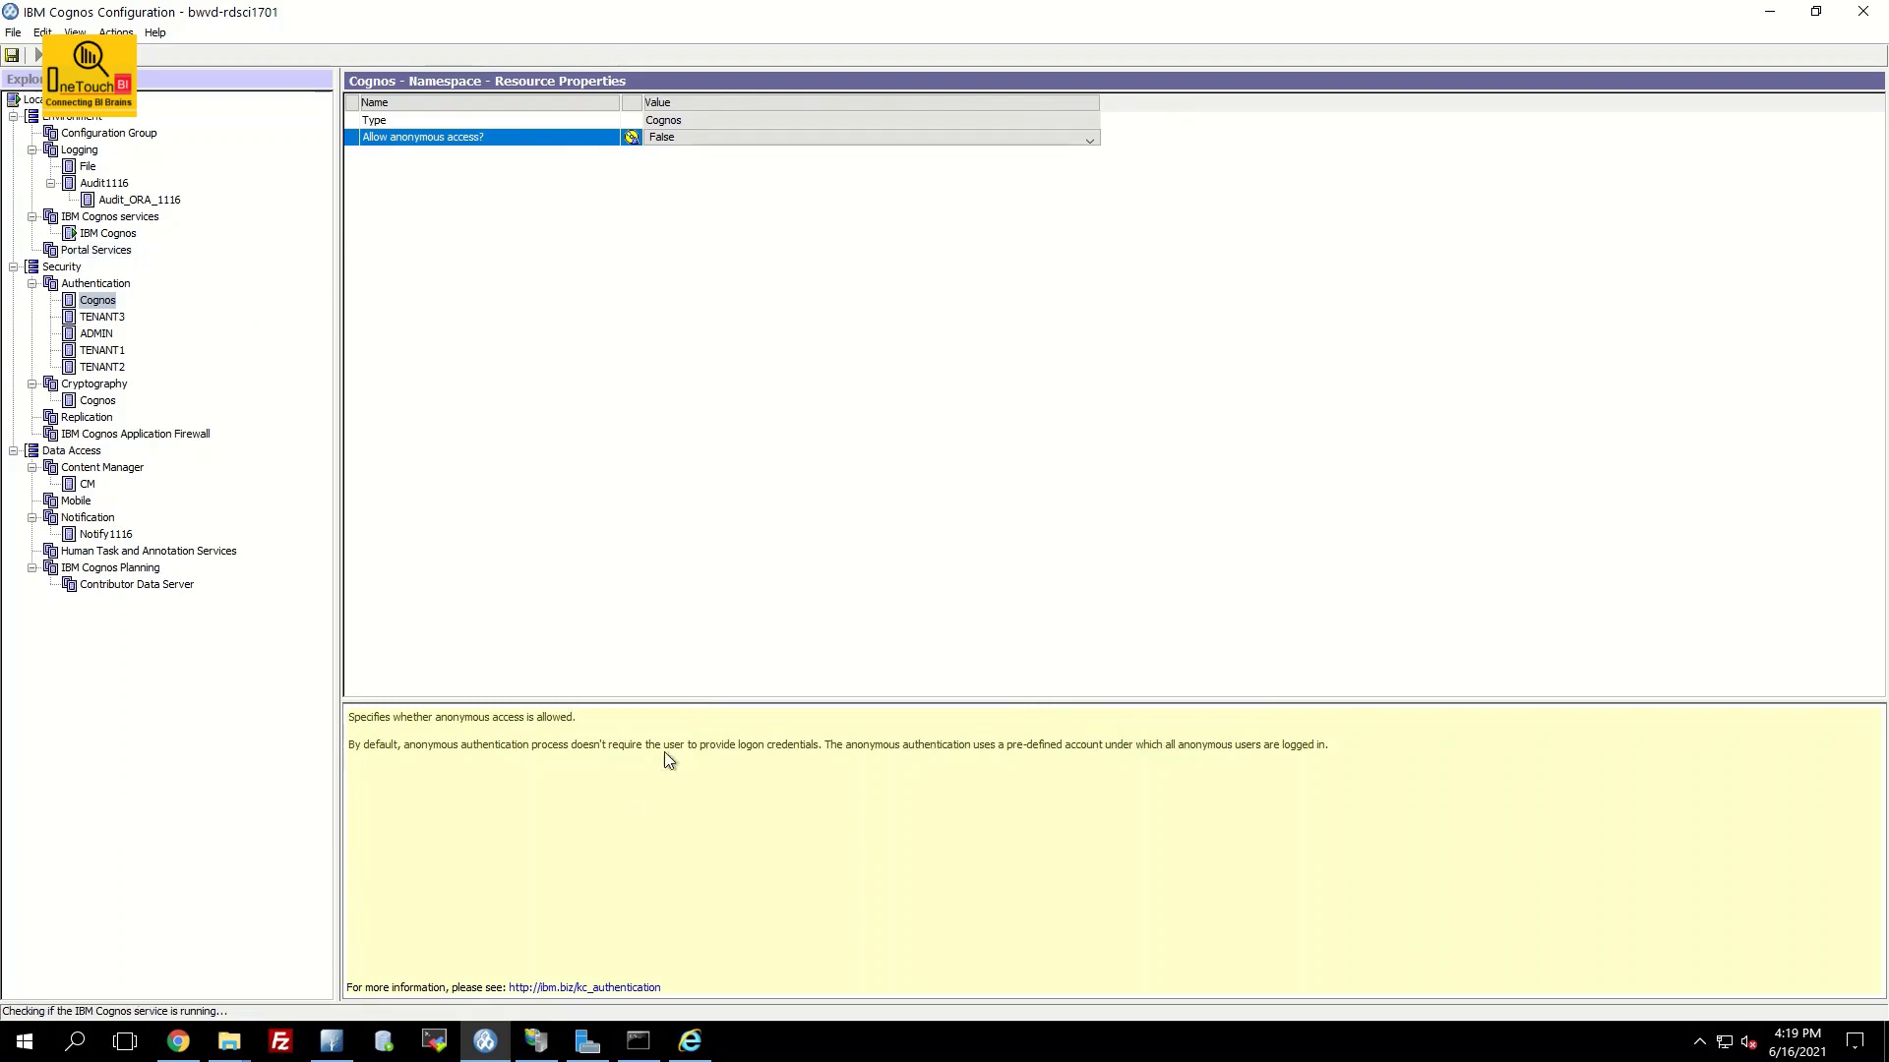
Return to the Cognos Analytics Sample welcome page in Internet Explorer
left_click(691, 1043)
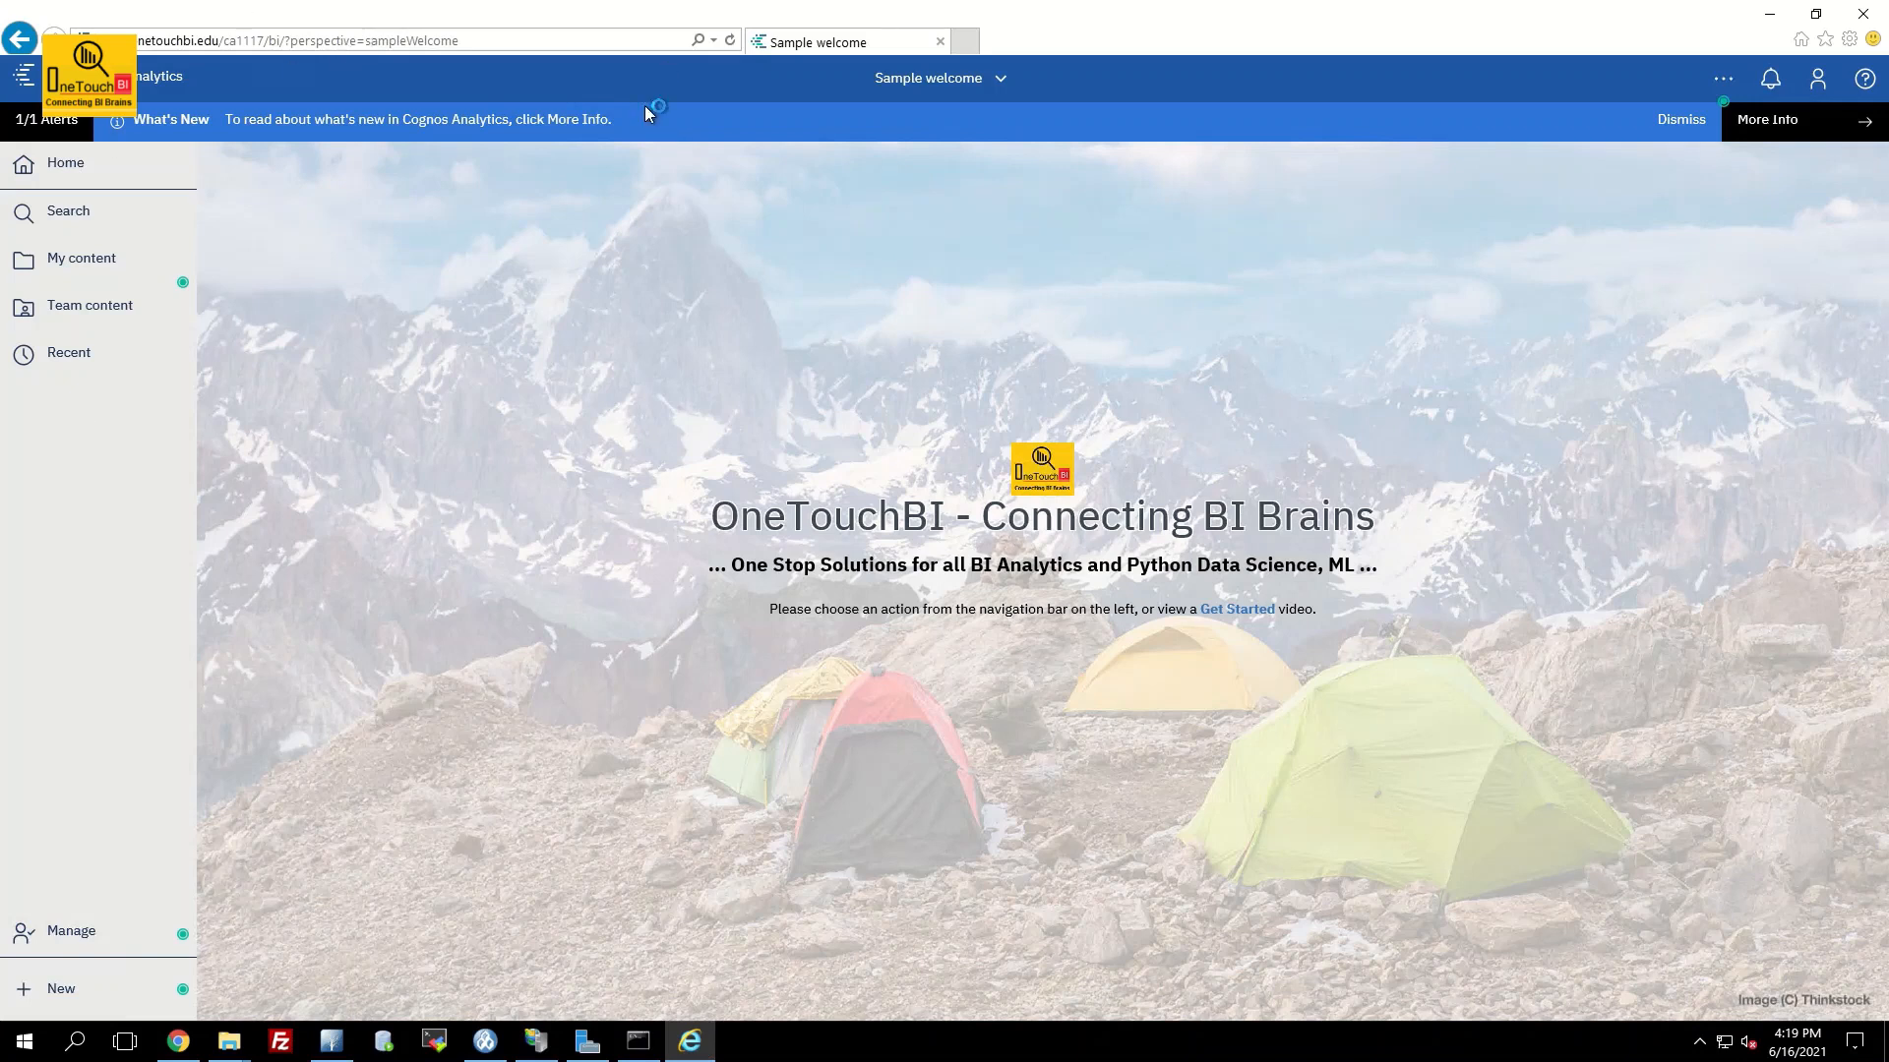
left_click(61, 991)
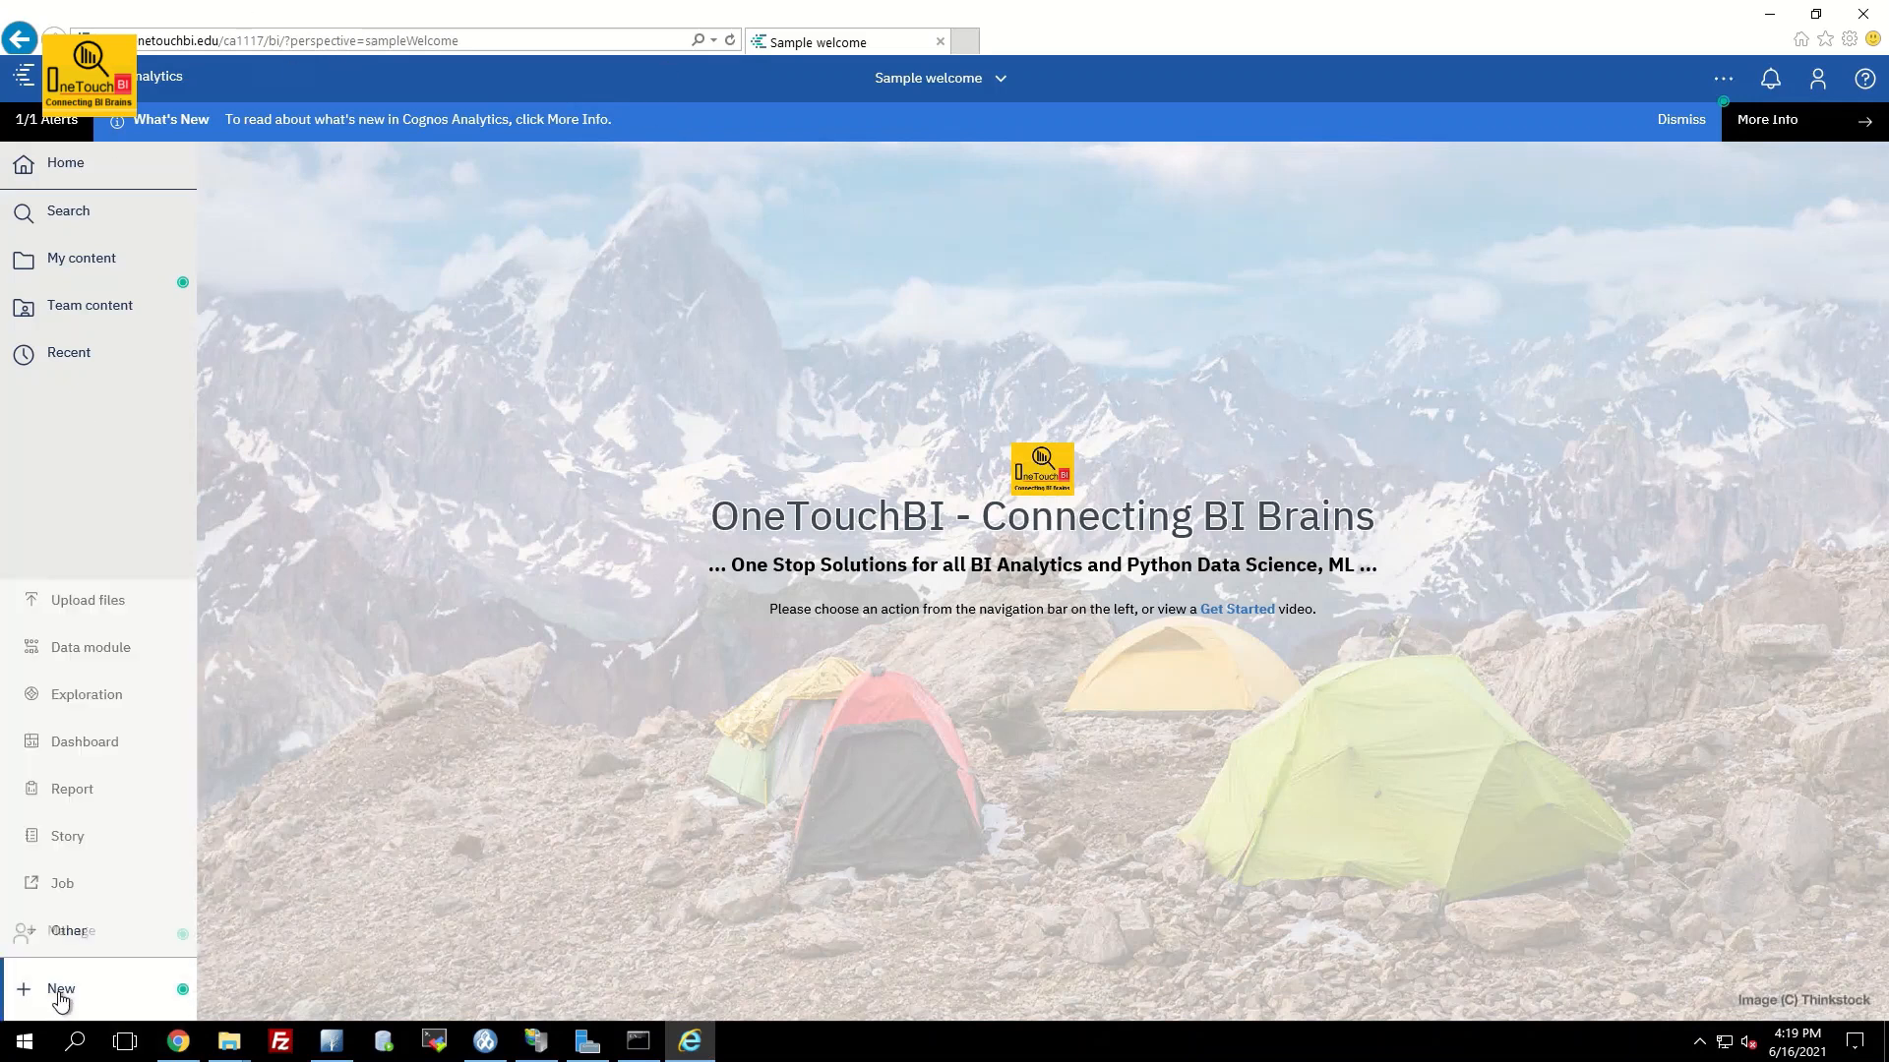
left_click(47, 934)
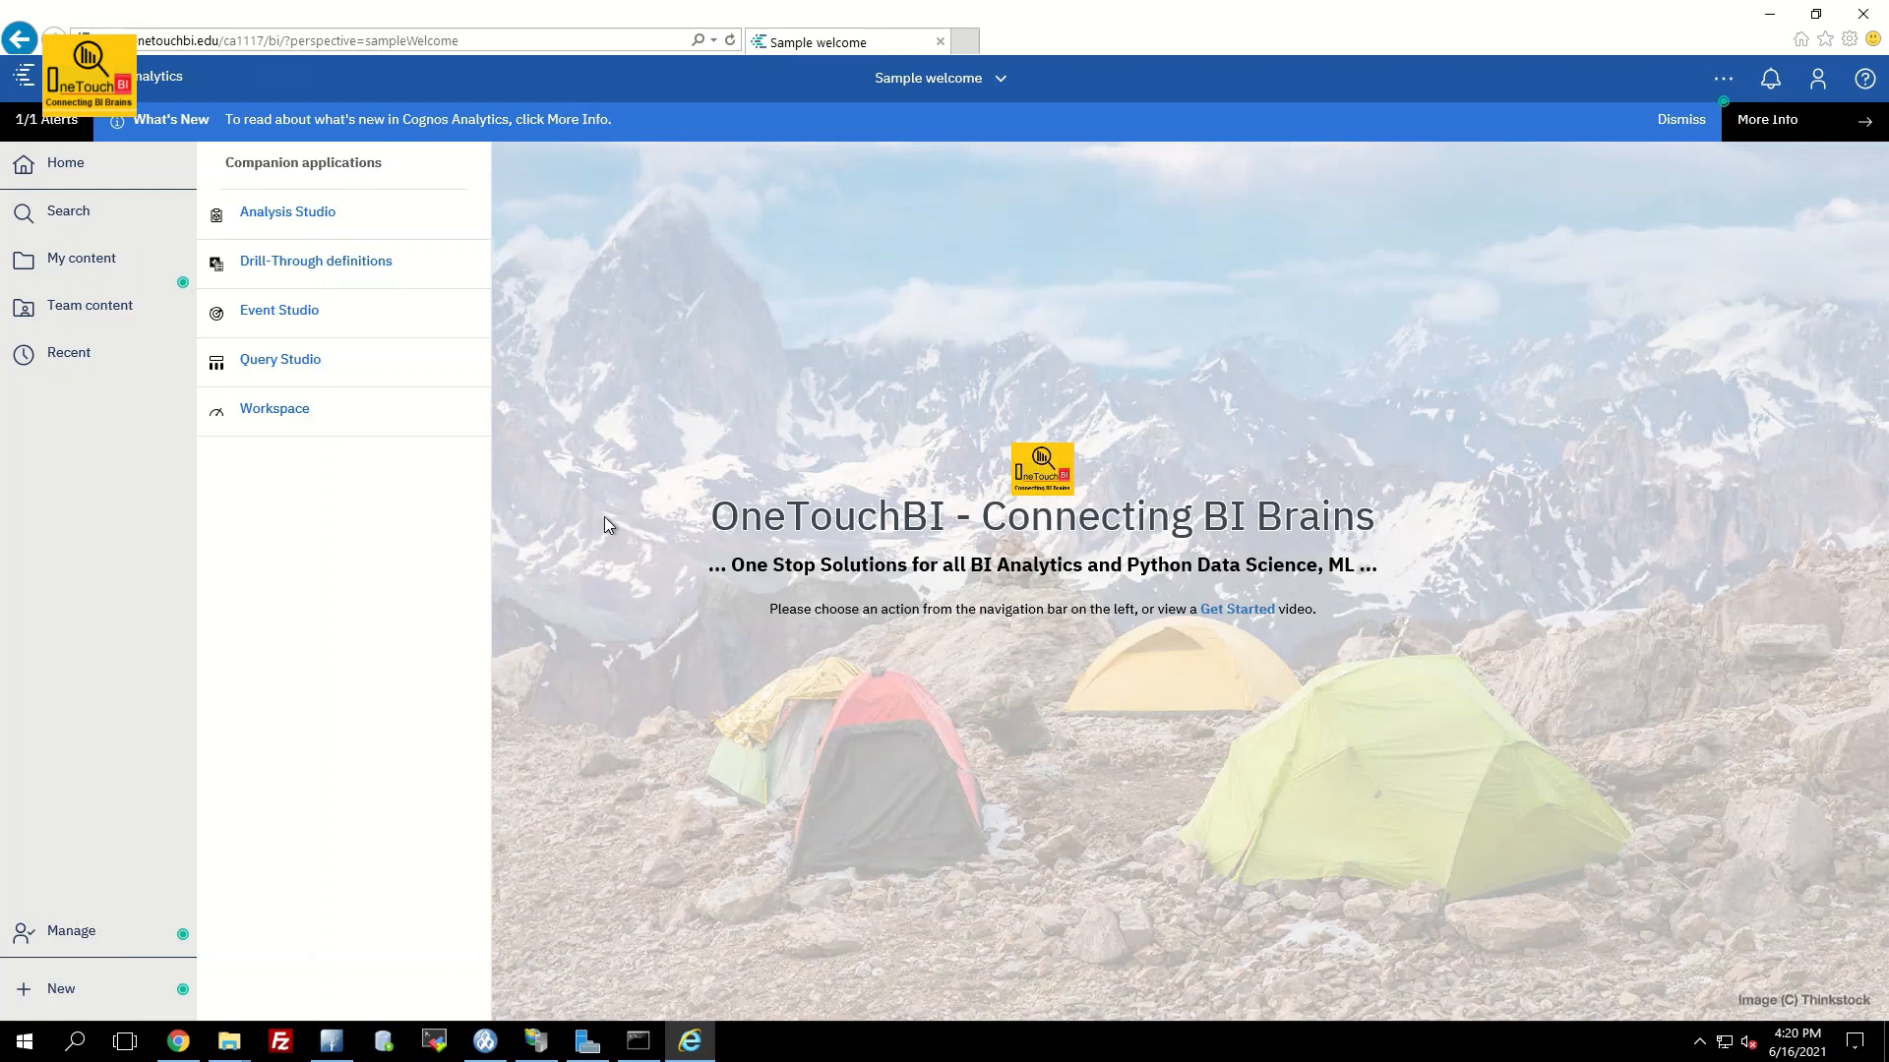
left_click(646, 468)
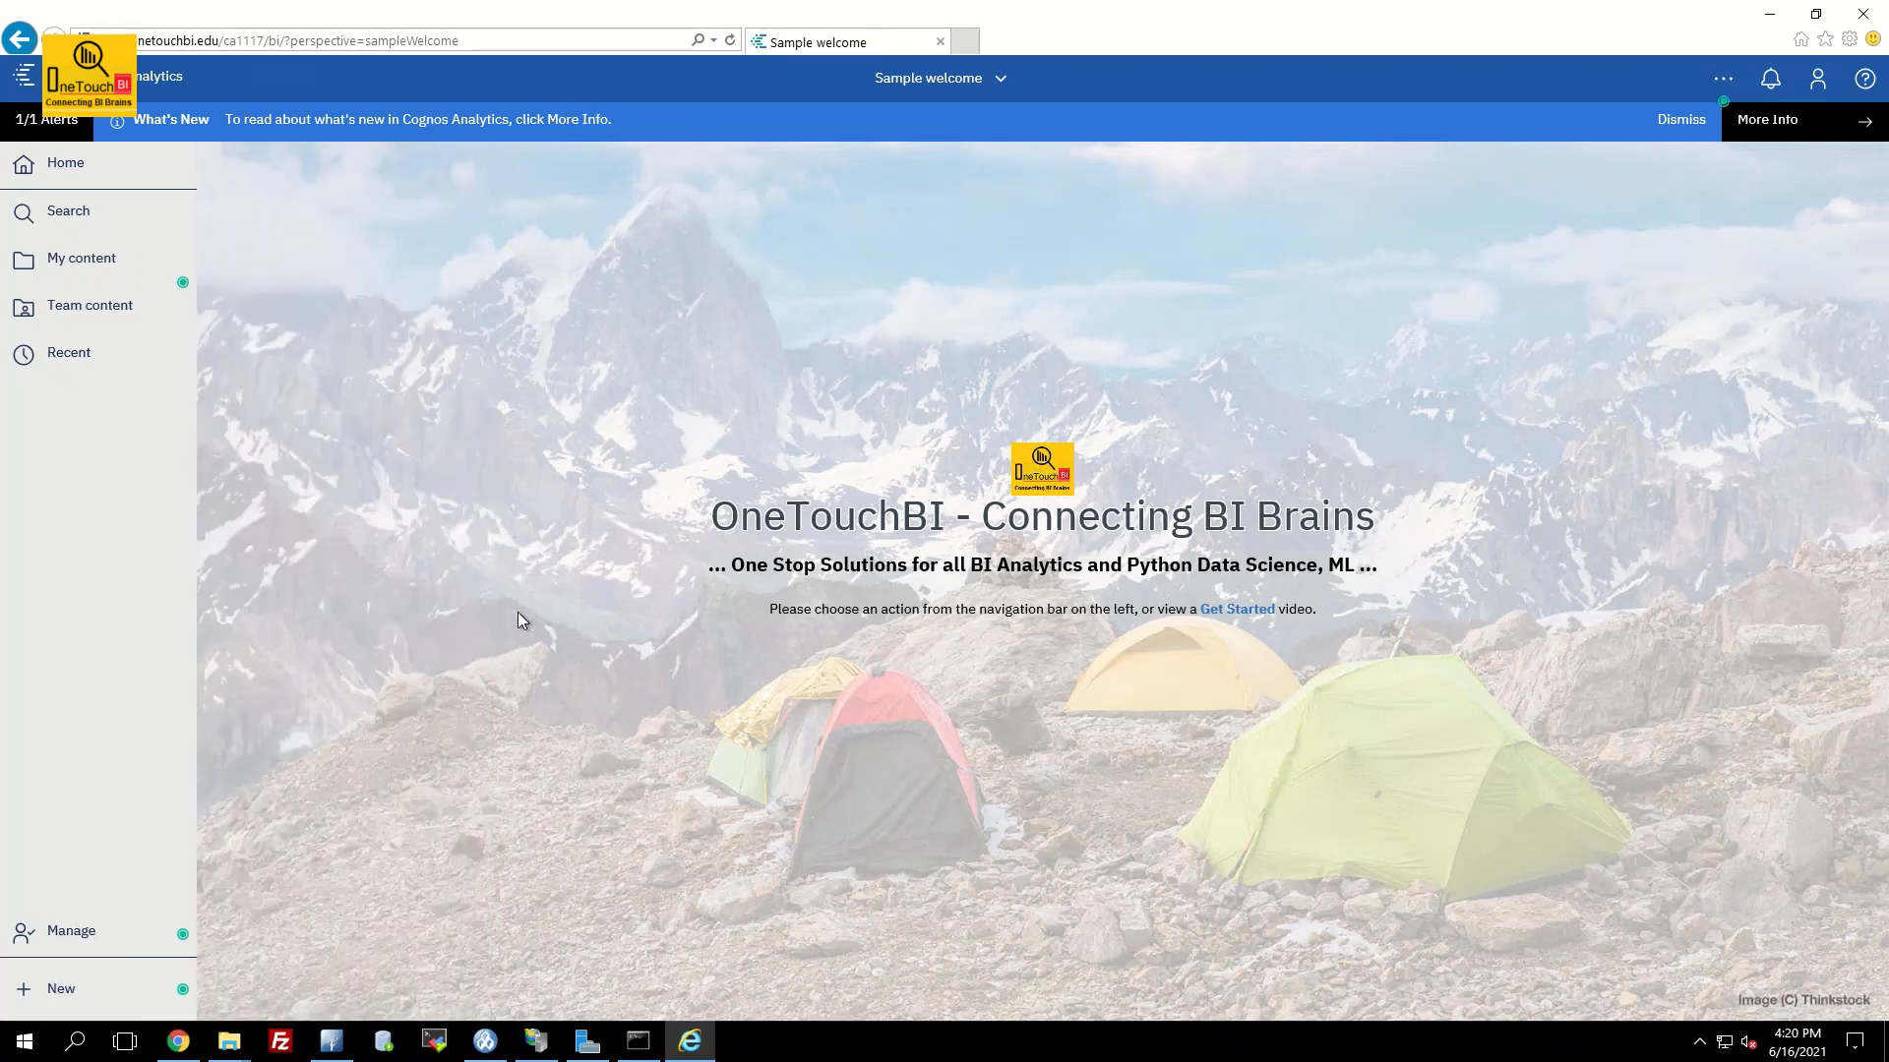